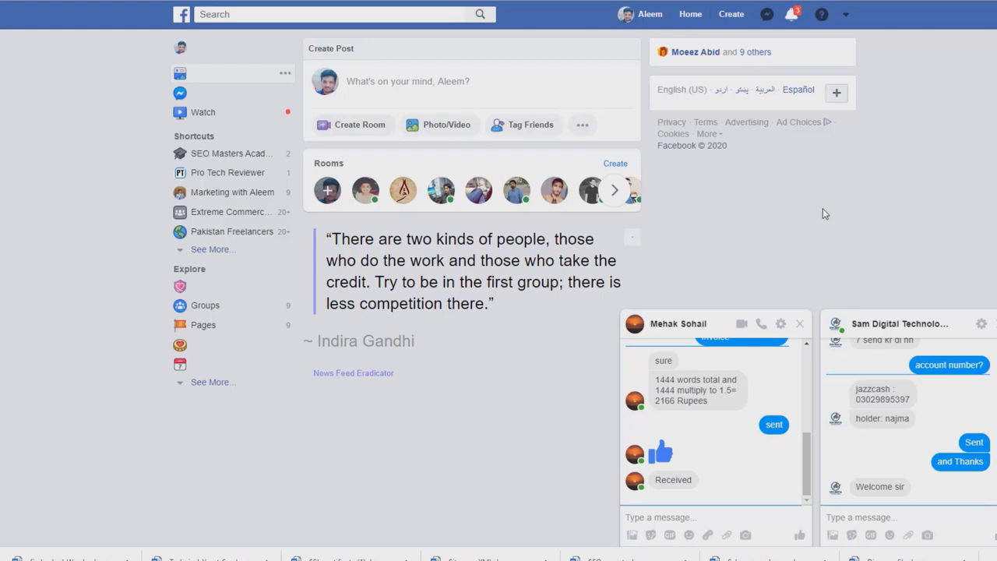
# Review the payment messages in the two open Facebook chats.
pyautogui.doubleClick(672, 400)
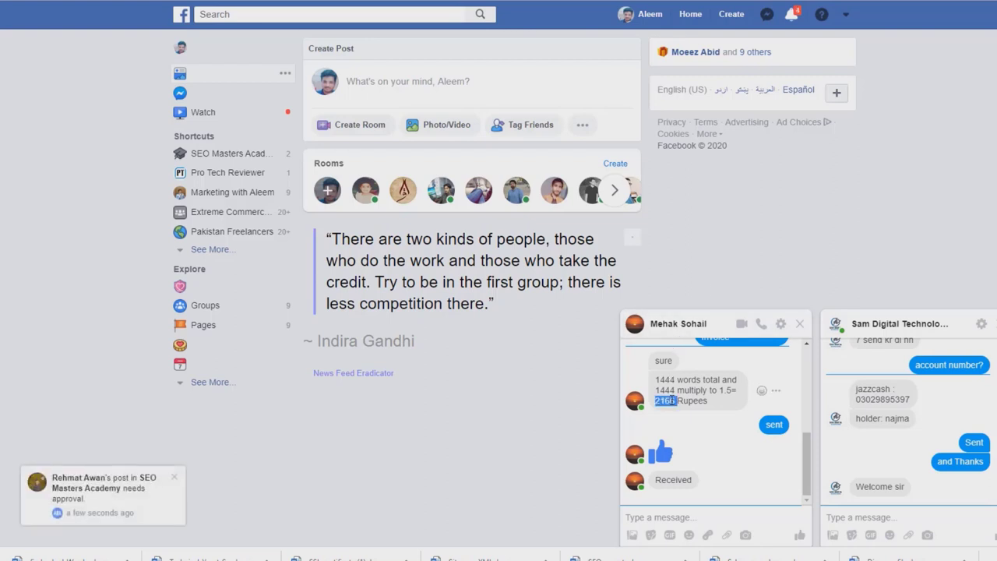
pyautogui.click(707, 413)
pyautogui.scroll(1, 925, 441)
pyautogui.scroll(-1, 925, 441)
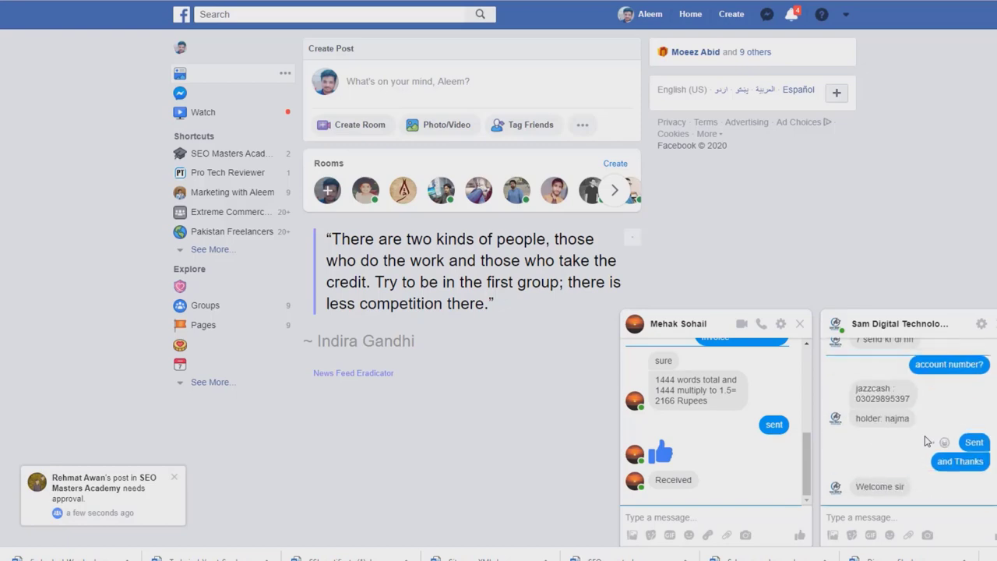
pyautogui.scroll(1, 927, 441)
# Open the Gigs folder in Downloads and look through its gig images and Word documents.
pyautogui.doubleClick(893, 352)
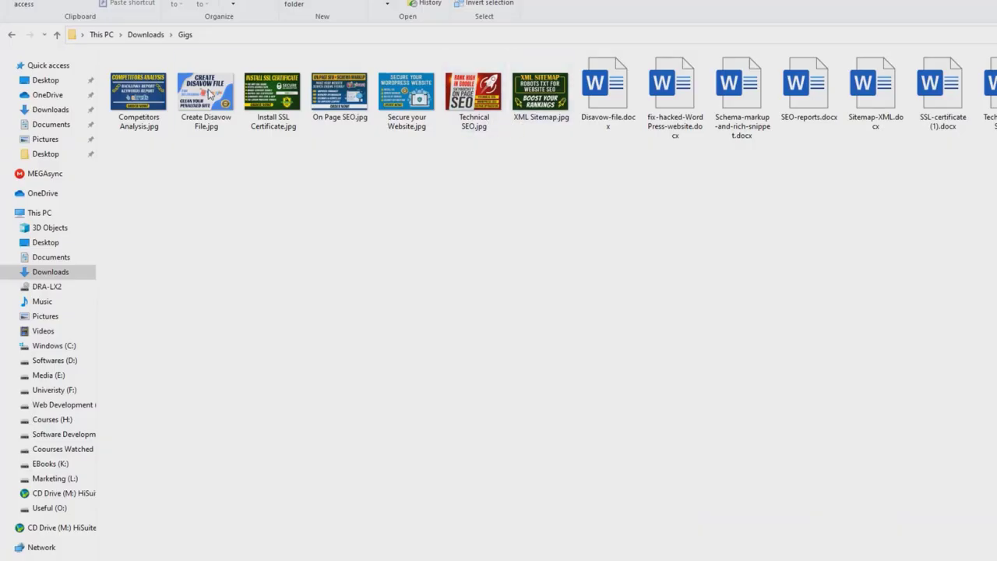
pyautogui.doubleClick(146, 107)
pyautogui.press('Right')
pyautogui.press('Right')
pyautogui.press('Right')
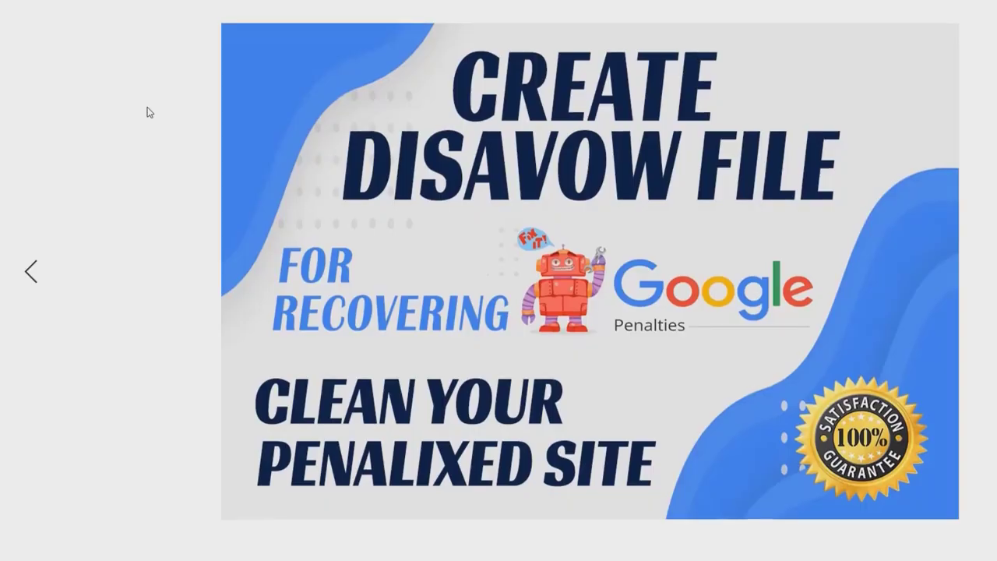
pyautogui.press('Right')
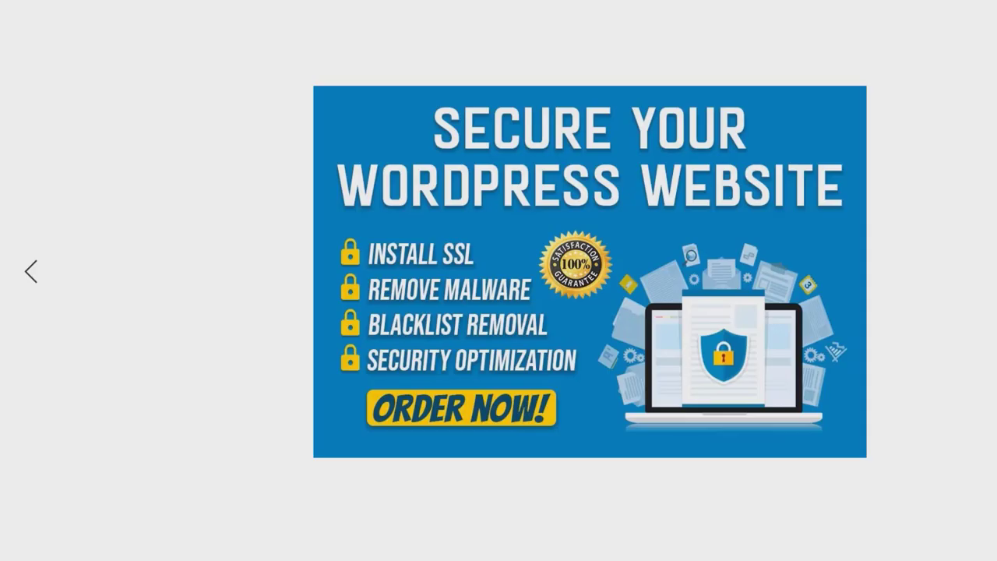
pyautogui.press('Right')
pyautogui.press('Escape')
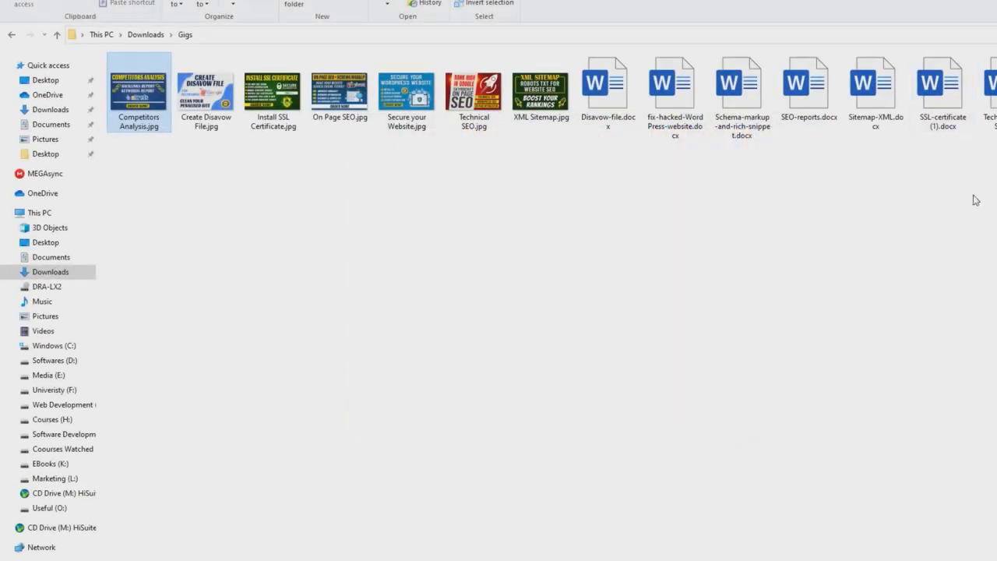
pyautogui.moveTo(989, 225); pyautogui.dragTo(579, 101)
pyautogui.click(612, 226)
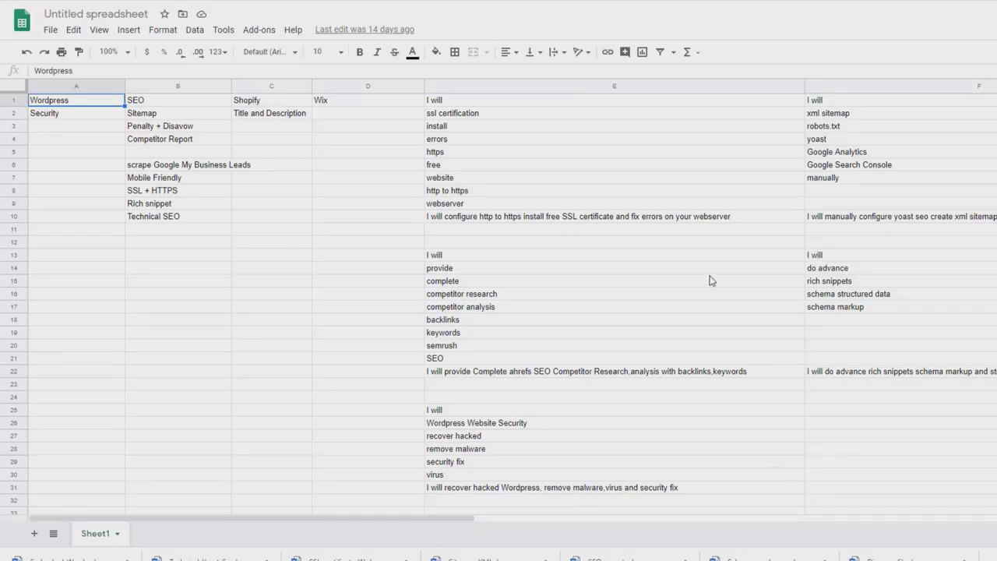
# Copy the SSL title from spreadsheet cell E10 into the gig title and shorten it to "configure free SSL HTTP to HTTPS certificate and fix errors".
pyautogui.click(691, 219)
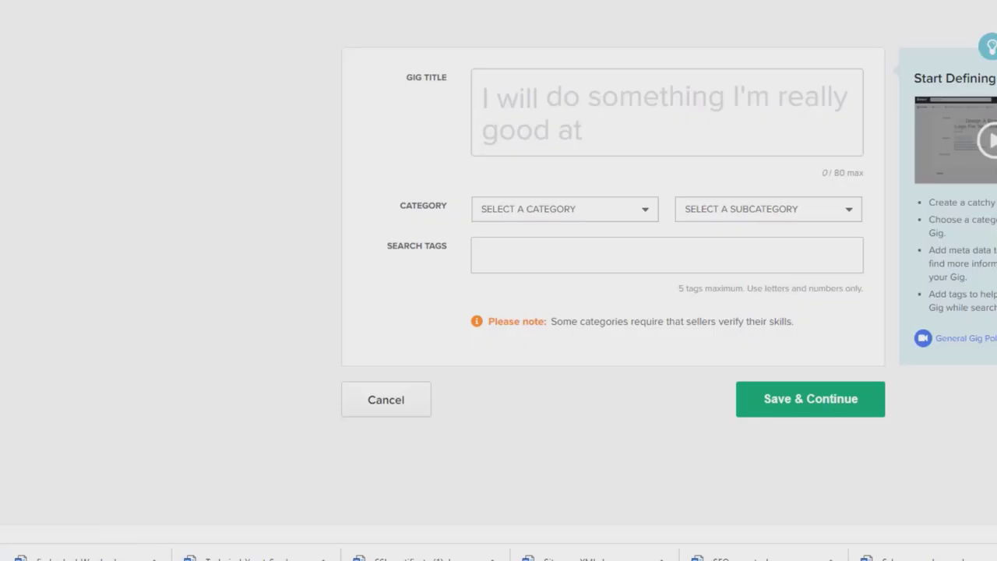
pyautogui.click(632, 123)
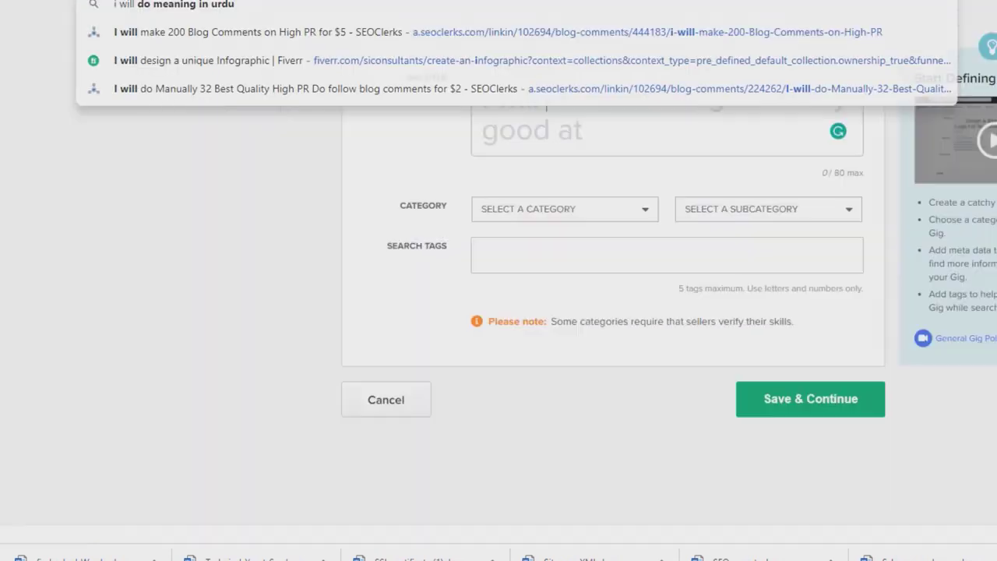
pyautogui.write('configure http to https install free SSL certificate and fix errors on your webs')
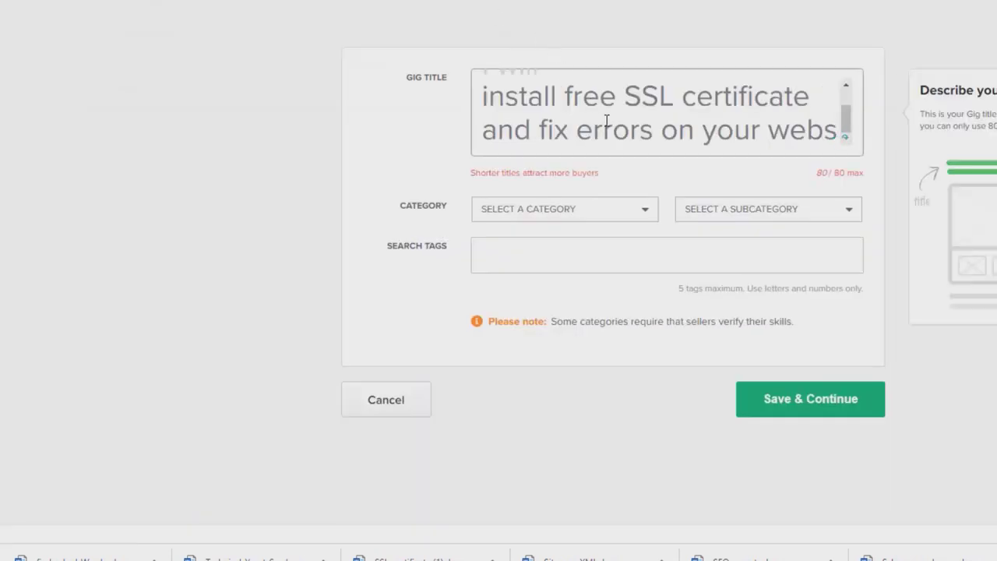
pyautogui.scroll(1, 606, 121)
pyautogui.scroll(-1, 607, 120)
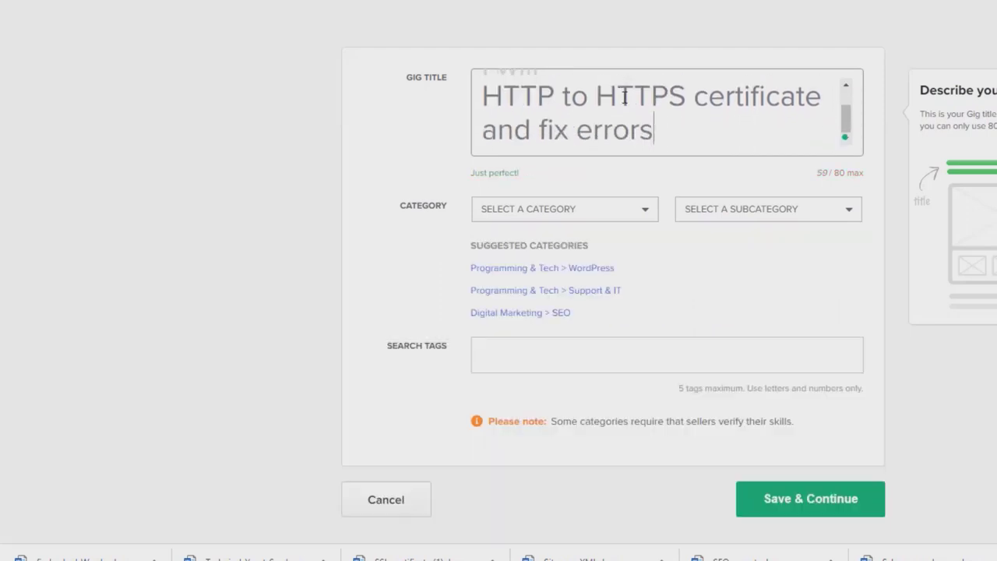
pyautogui.scroll(1, 624, 106)
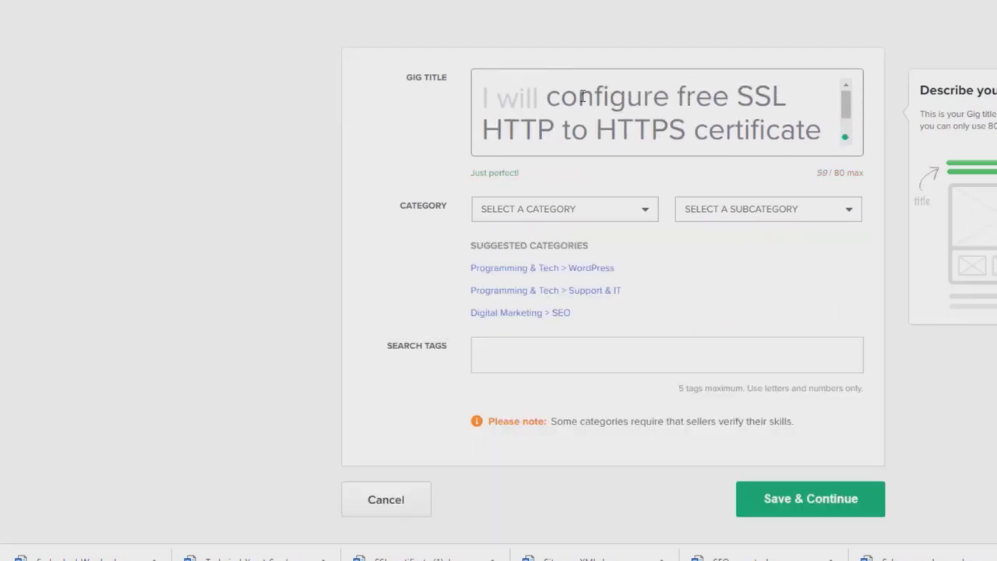
pyautogui.scroll(-1, 732, 102)
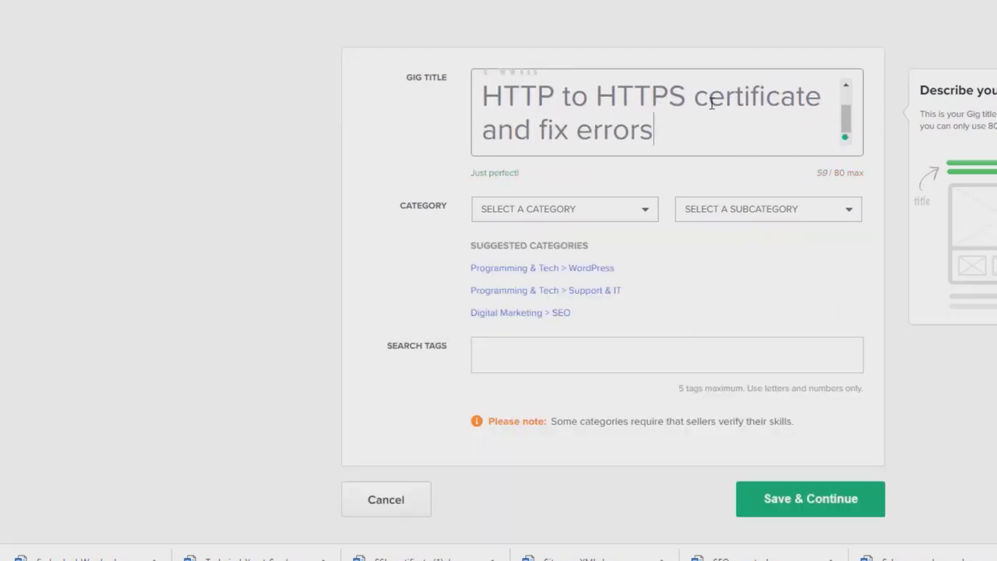
# Move the word "certificate" in the gig title directly after "SSL", writing it as "Certificate".
pyautogui.doubleClick(739, 95)
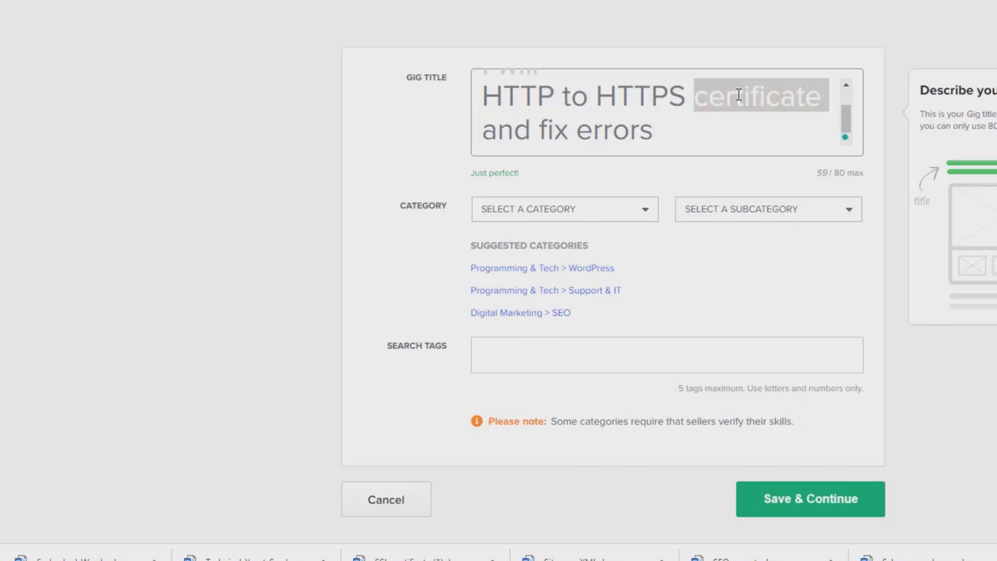
pyautogui.hotkey('ctrl', 'Tab')
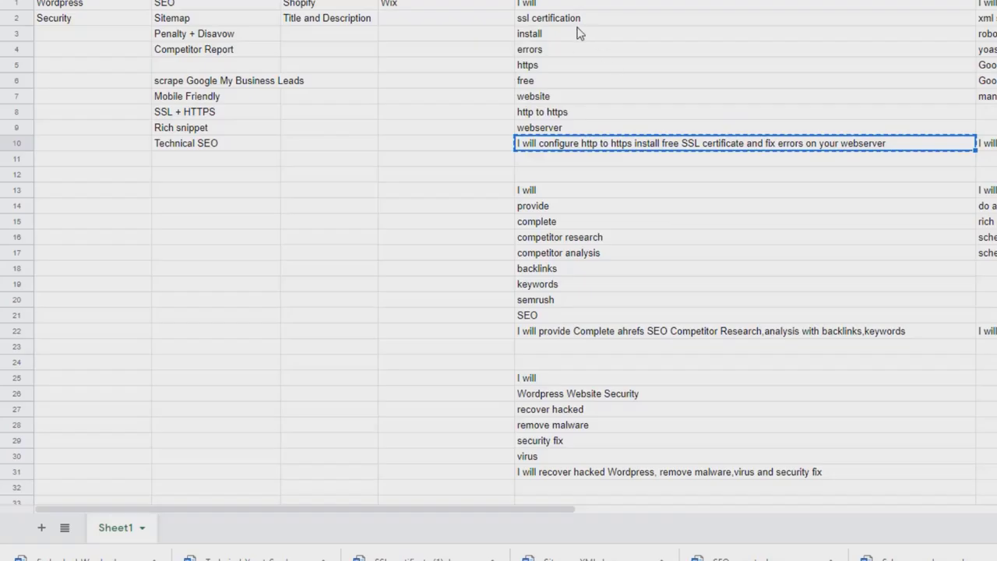
pyautogui.hotkey('ctrl', 'shift', 'Tab')
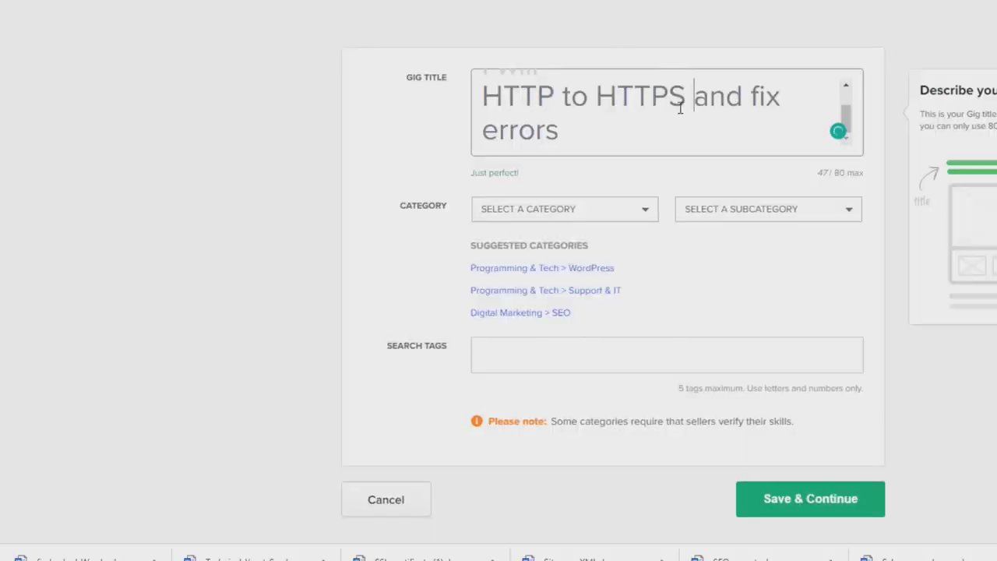
pyautogui.scroll(1, 692, 93)
pyautogui.click(773, 97)
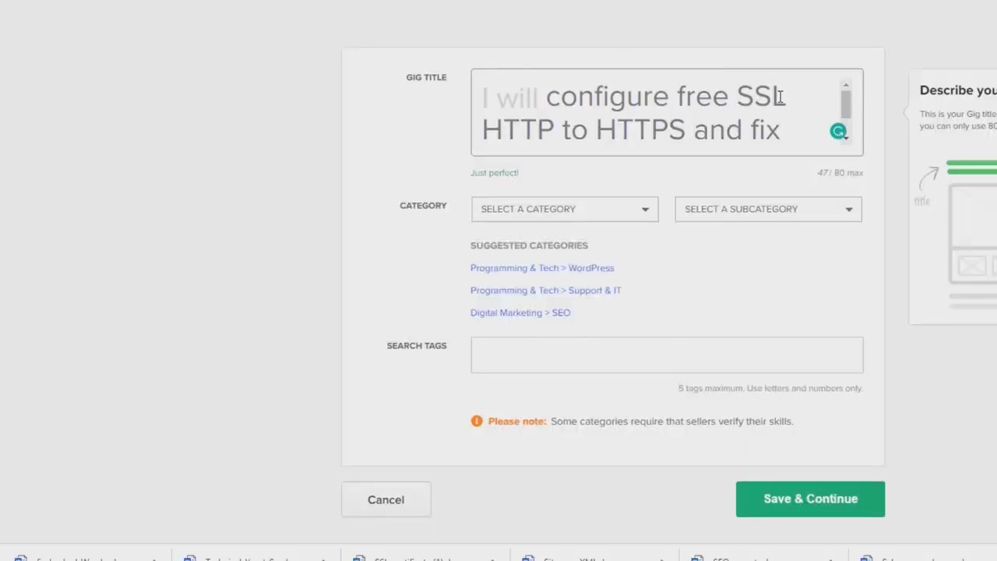
pyautogui.write('Certifica')
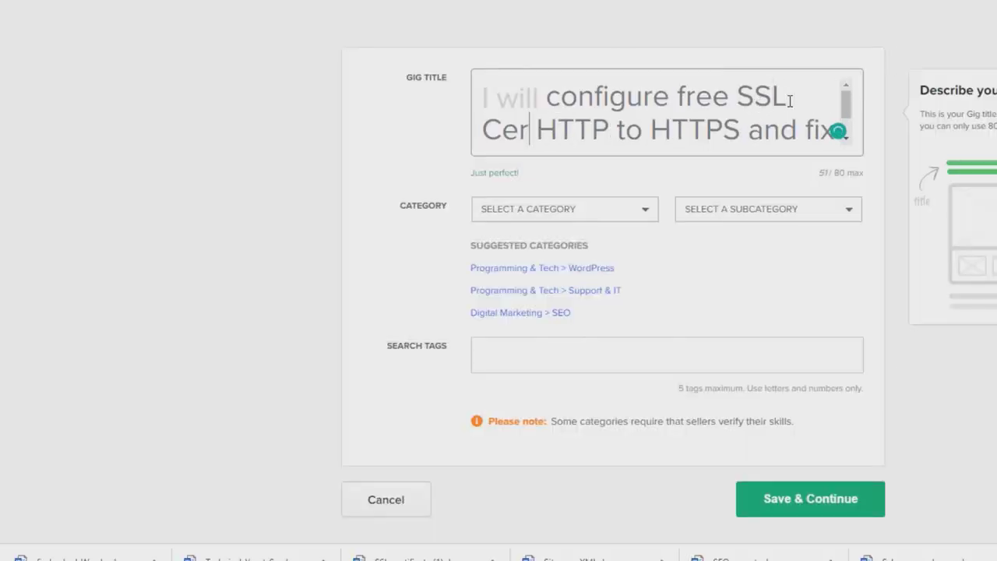
pyautogui.write('te')
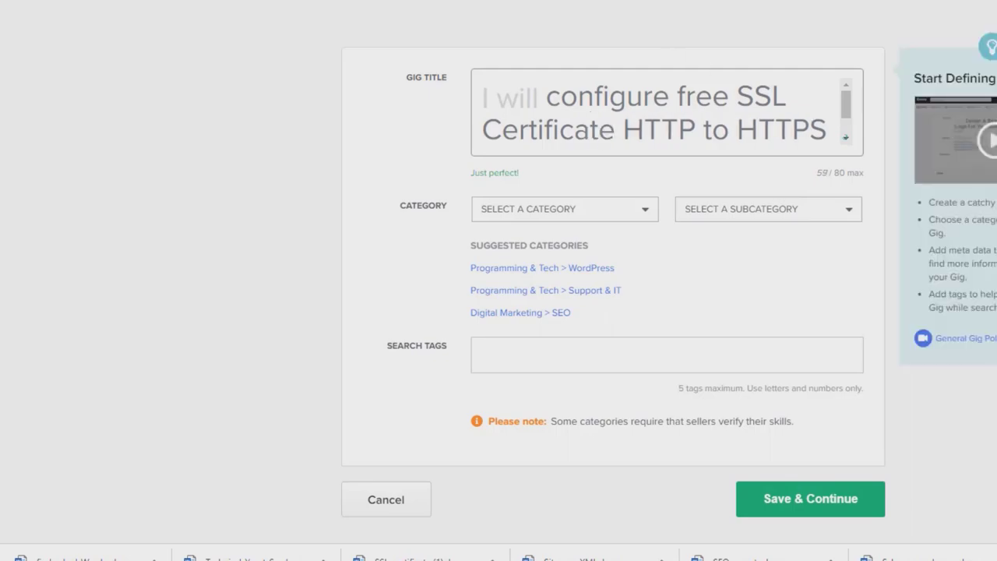
# Compare the gig title wording with the SSL keyword list and draft title in the spreadsheet.
pyautogui.hotkey('ctrl', 'Tab')
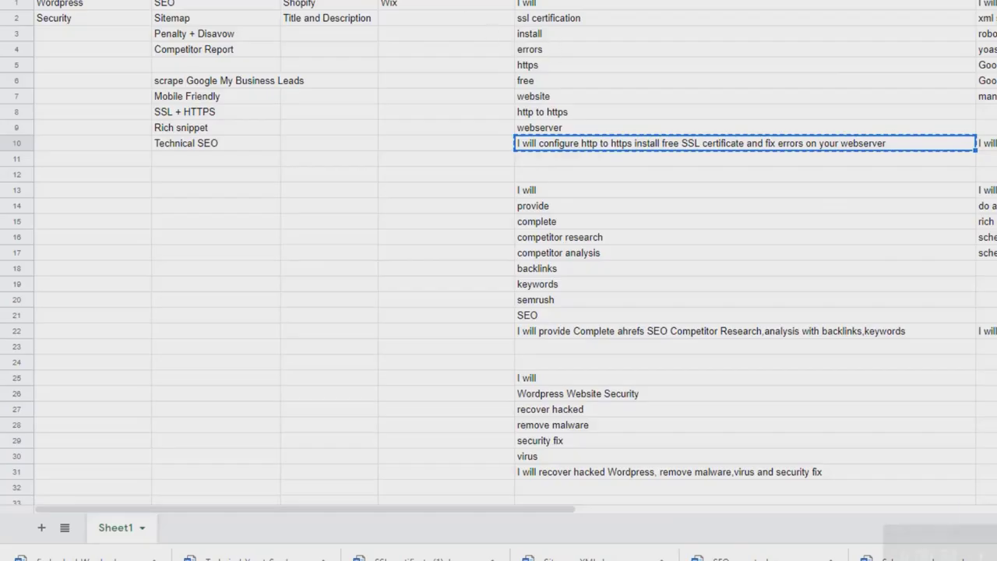
pyautogui.hotkey('ctrl', 'shift', 'Tab')
pyautogui.scroll(-1, 709, 109)
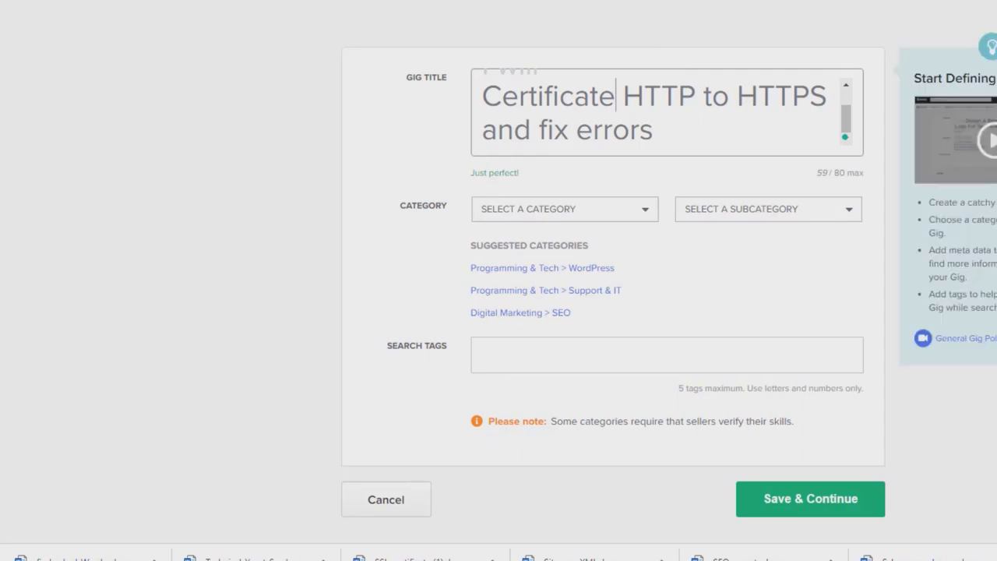
pyautogui.hotkey('ctrl', 'Tab')
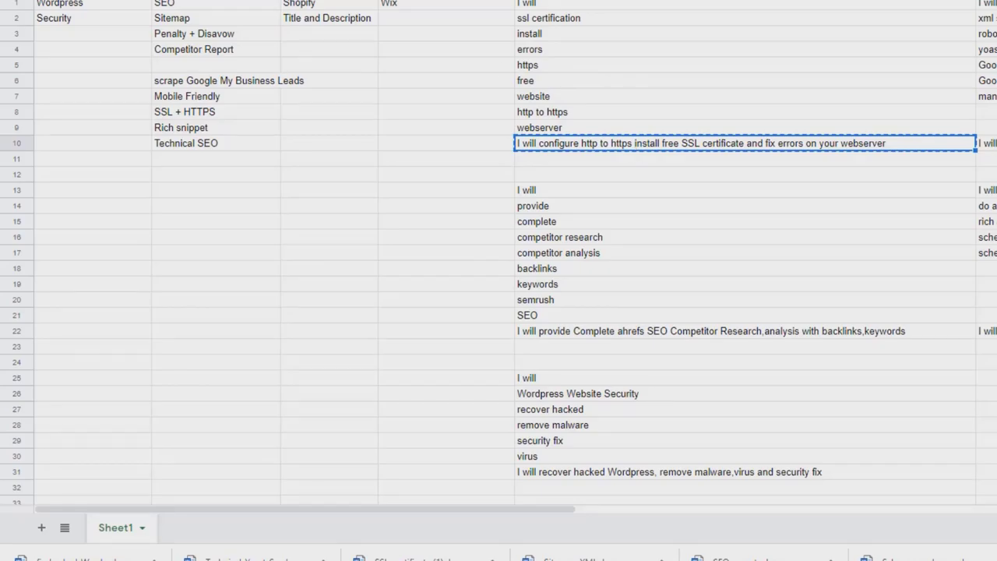
pyautogui.hotkey('ctrl', 'Tab')
pyautogui.scroll(-1, 688, 141)
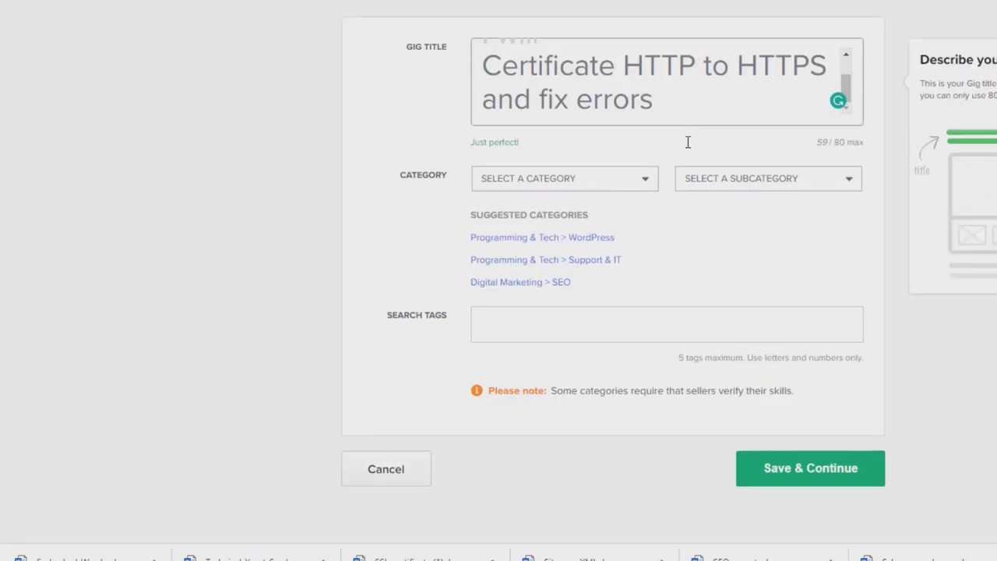
pyautogui.scroll(-1, 688, 142)
pyautogui.scroll(1, 688, 261)
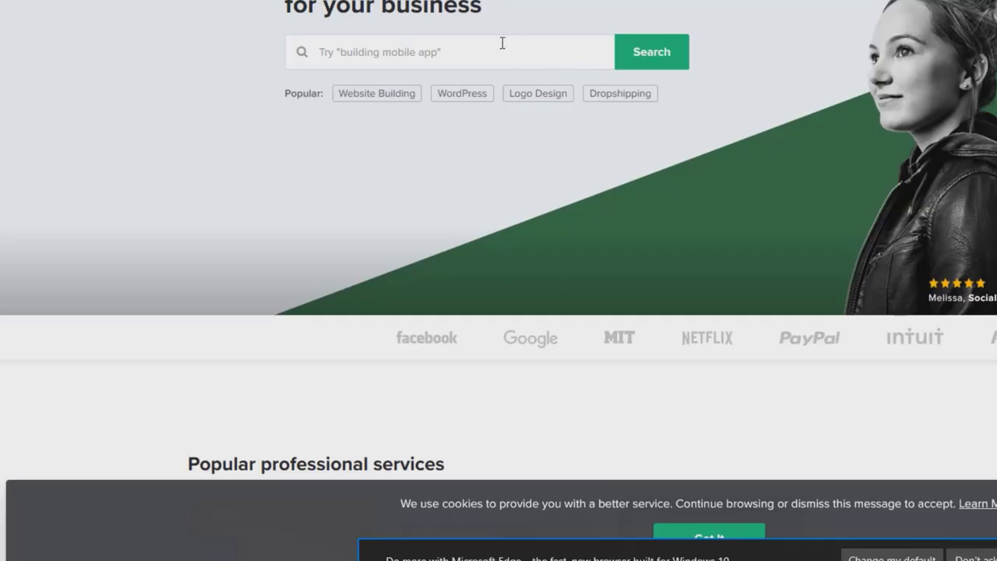
# Search Fiverr for "ssl" and open the first gig, about configuring http to https and installing an SSL certificate.
pyautogui.click(503, 43)
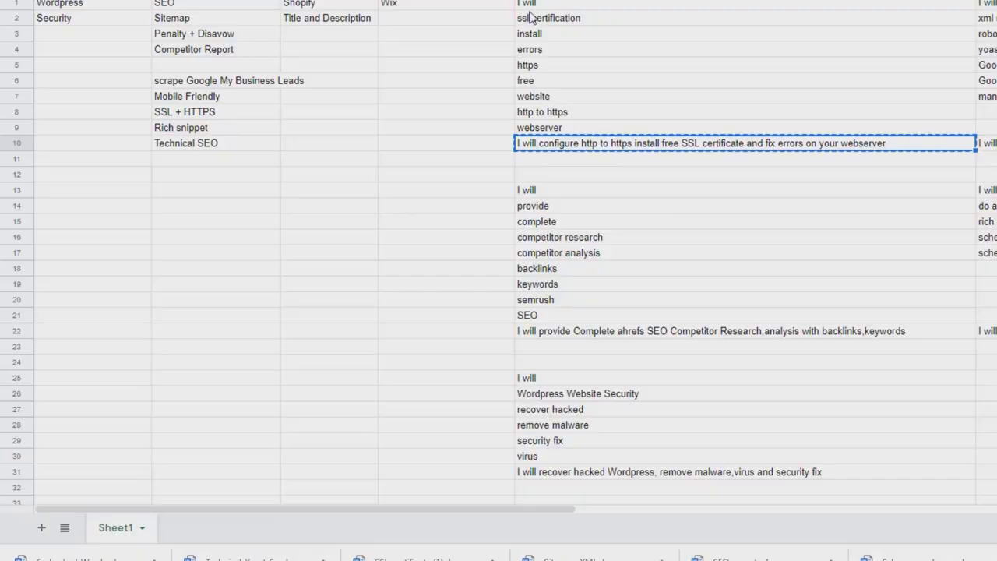
pyautogui.click(550, 20)
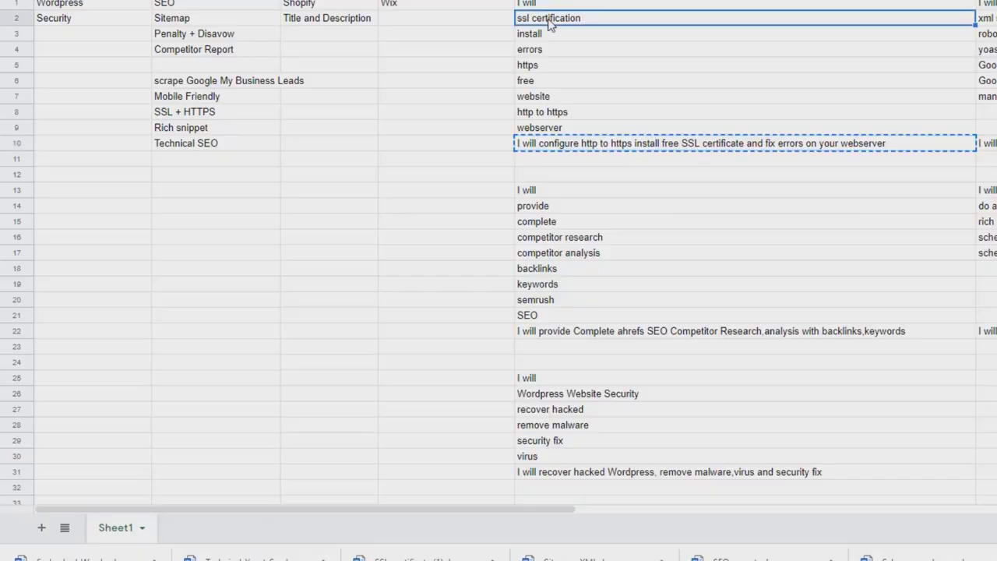
pyautogui.press('Escape')
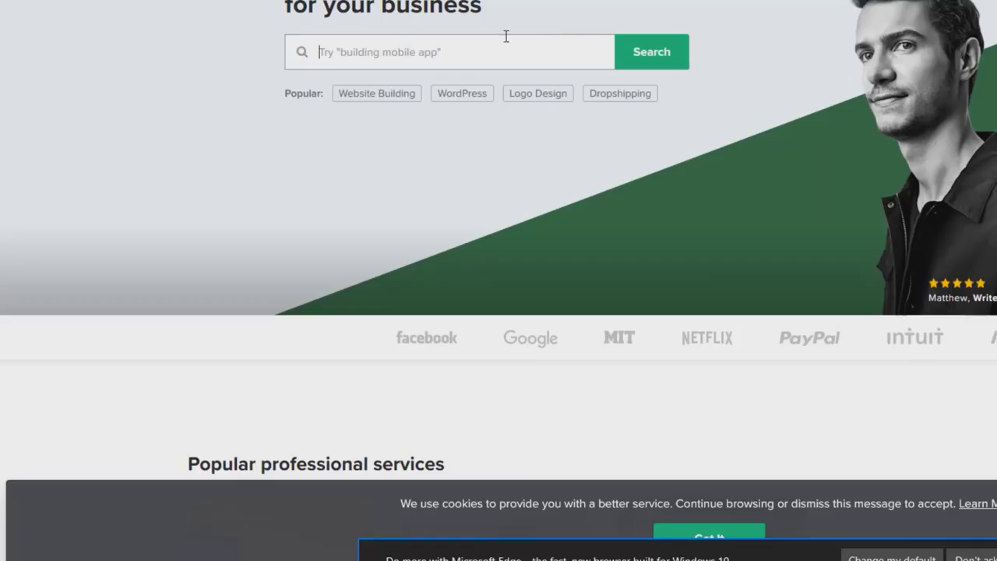
pyautogui.write('ssl')
pyautogui.press('Return')
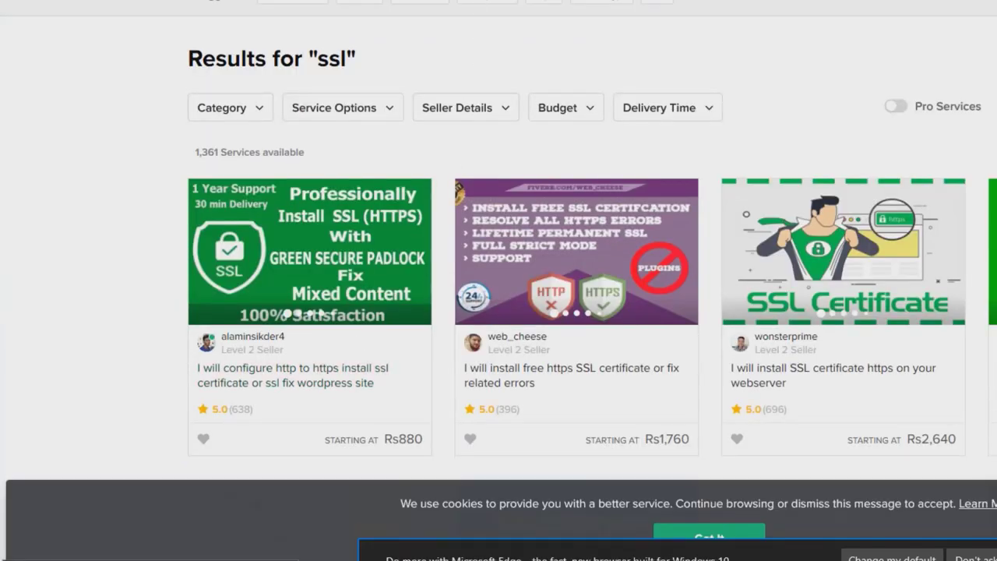
pyautogui.click(294, 368)
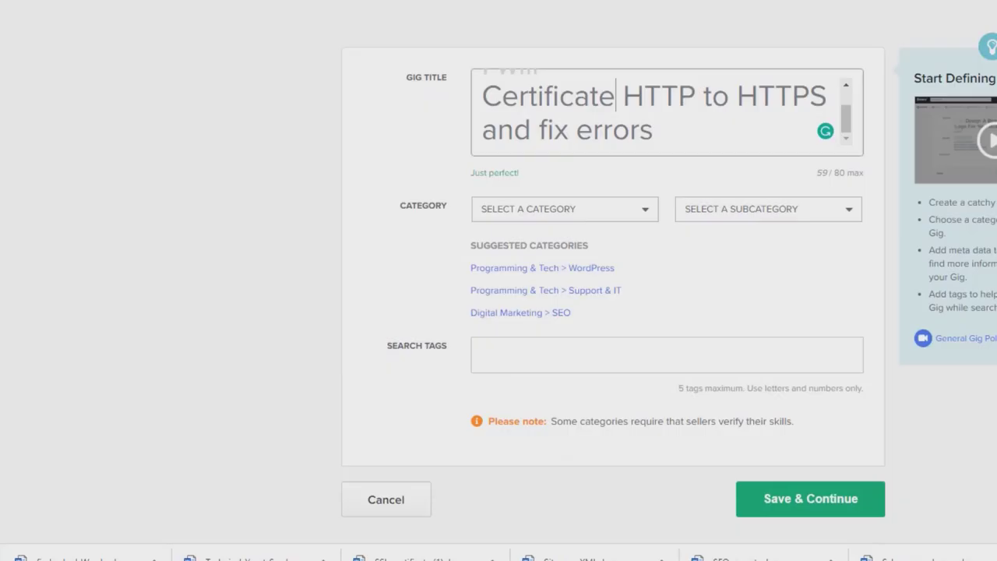
# Move "HTTP to HTTPS" in the gig title directly after "configure", checking the wording against the competitor's gig title.
pyautogui.scroll(1, 637, 127)
pyautogui.moveTo(637, 126); pyautogui.dragTo(835, 120)
pyautogui.write('and fix errors')
pyautogui.click(548, 98)
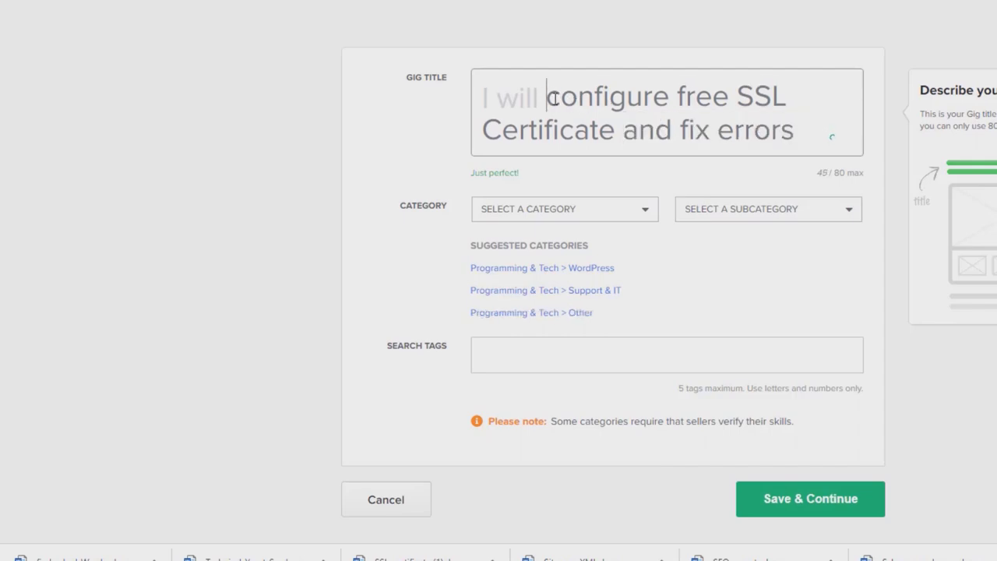
pyautogui.press('super+Tab')
pyautogui.click(668, 19)
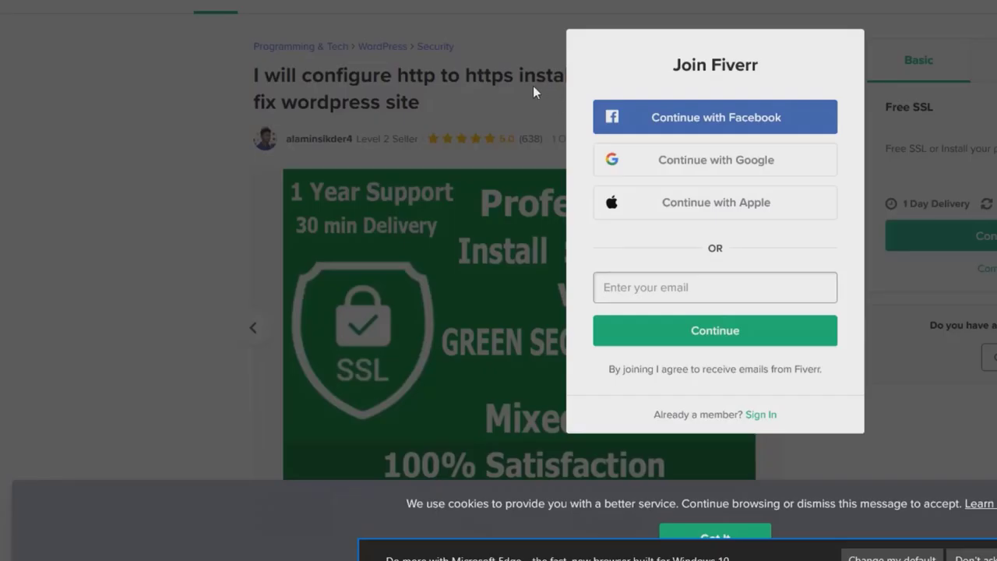
pyautogui.press('super+Tab')
pyautogui.press('Escape')
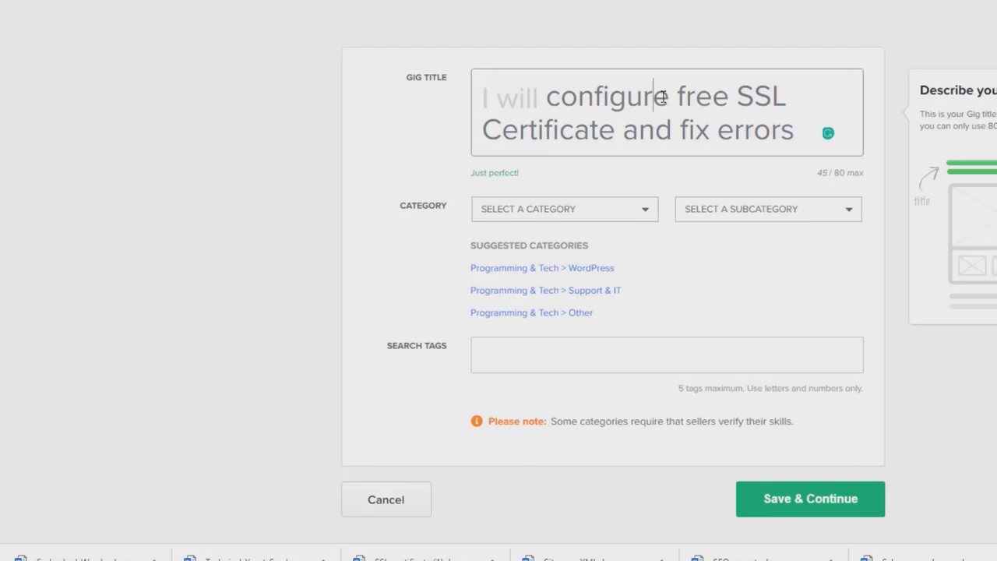
pyautogui.click(669, 97)
pyautogui.write('HTTP to HTTPS')
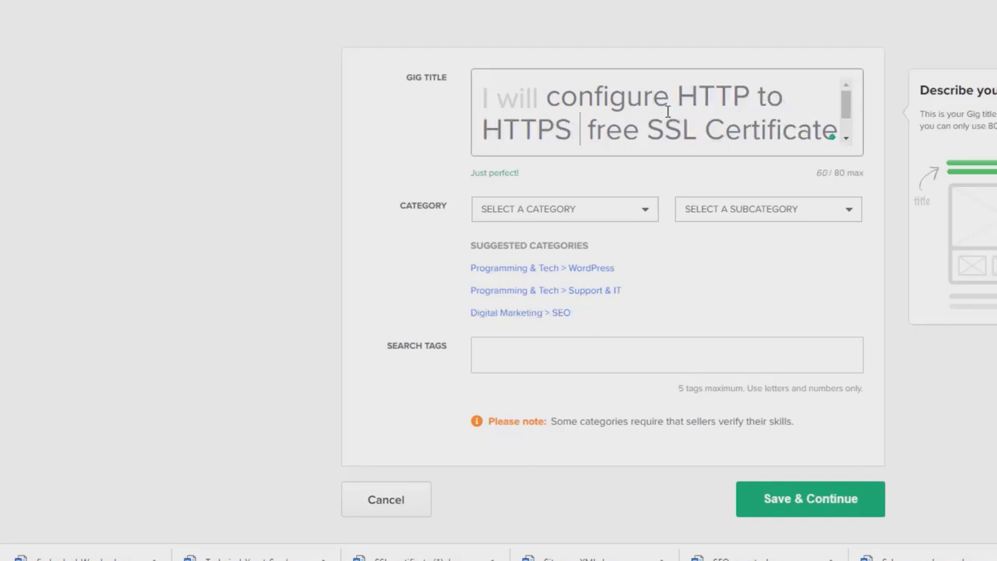
pyautogui.hotkey('alt', 'Tab')
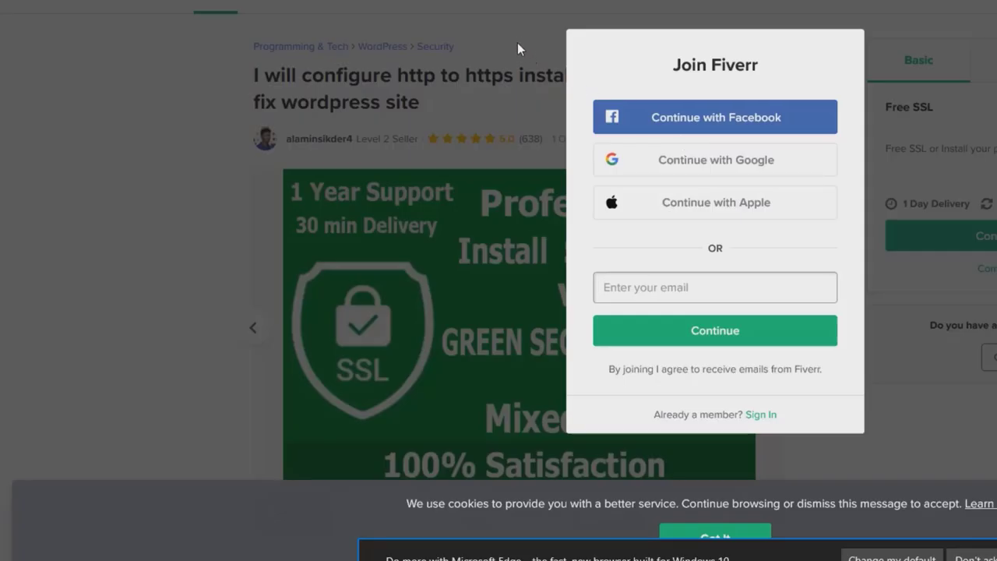
pyautogui.hotkey('alt', 'Tab')
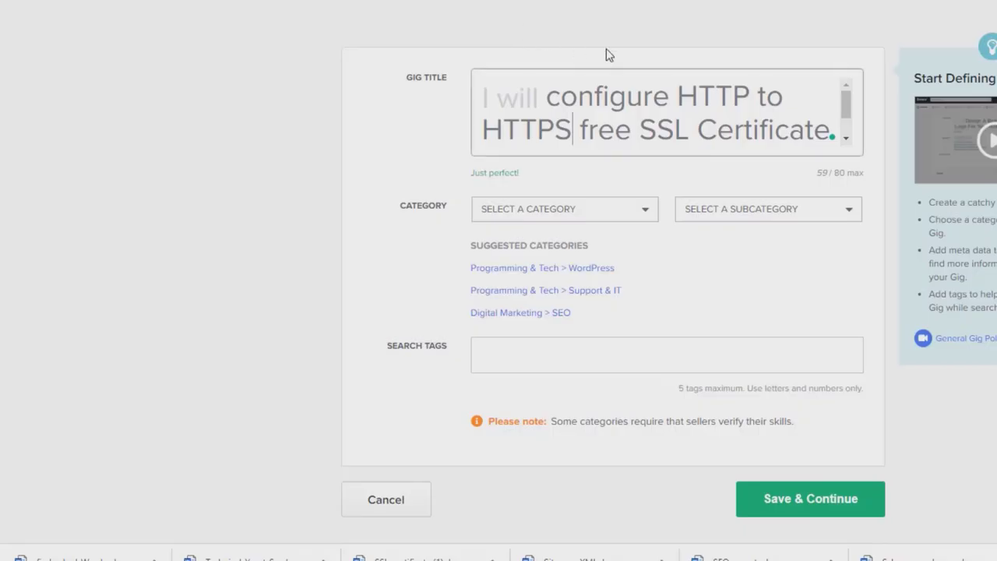
# Insert "wordpress" before "errors" at the end of the gig title.
pyautogui.scroll(-1, 645, 101)
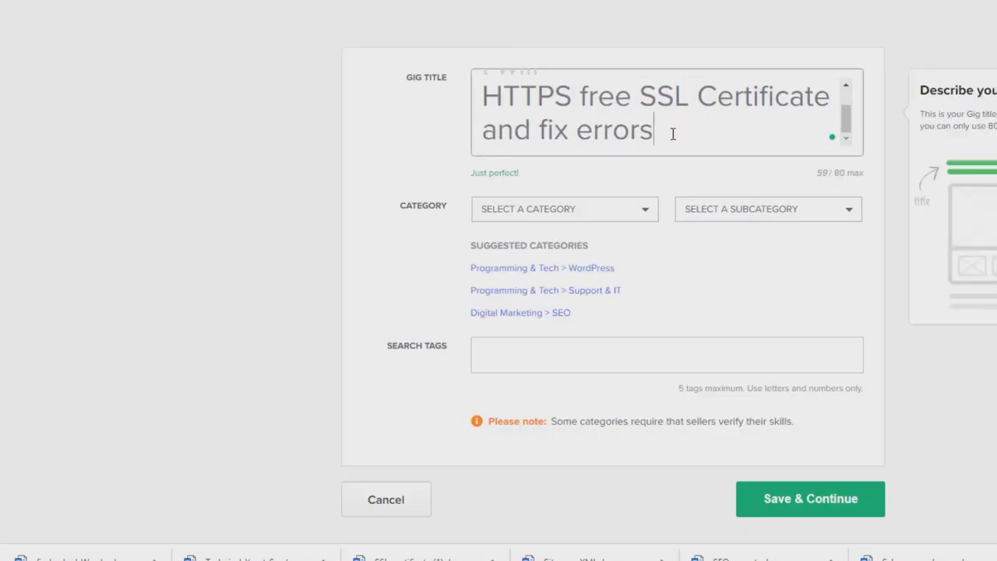
pyautogui.hotkey('alt', 'Tab')
pyautogui.hotkey('alt', 'Tab')
pyautogui.click(566, 132)
pyautogui.write('wordpr ')
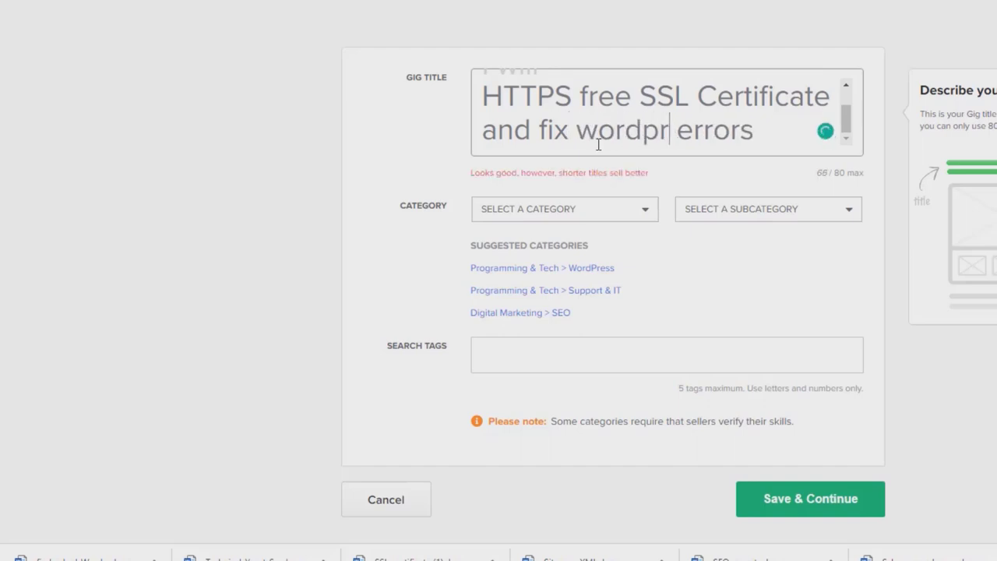
pyautogui.write('ess')
pyautogui.scroll(1, 600, 129)
pyautogui.scroll(-2, 658, 14)
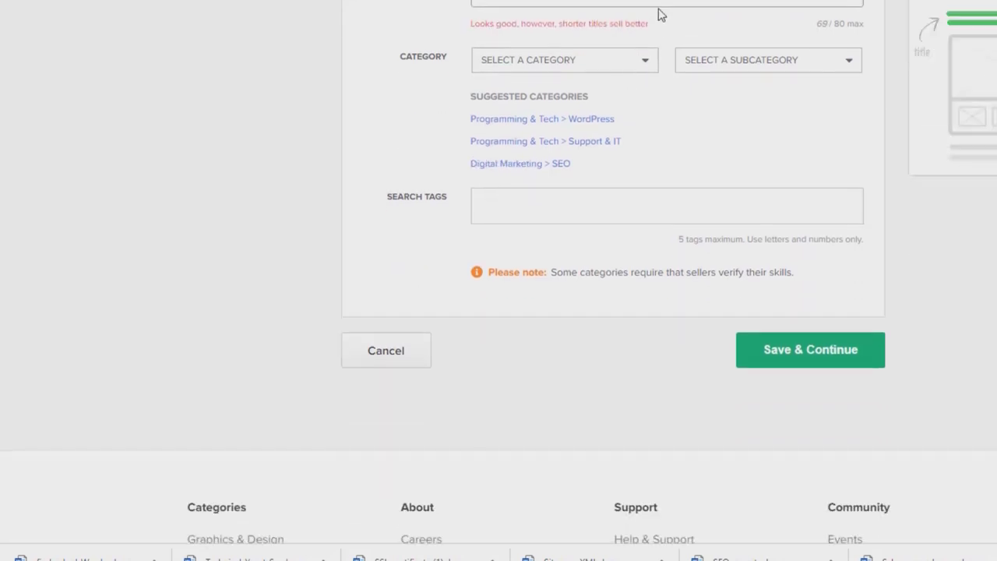
pyautogui.scroll(1, 485, 83)
# Check the competitor's SSL gig page and add "install" before "configure" in the gig title.
pyautogui.hotkey('alt', 'Tab')
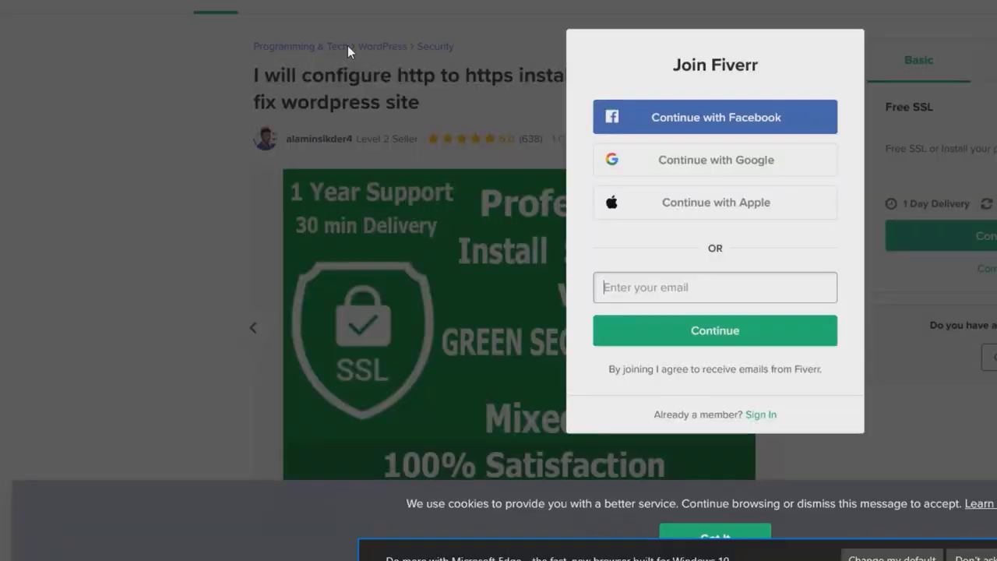
pyautogui.click(347, 46)
pyautogui.scroll(-7, 347, 47)
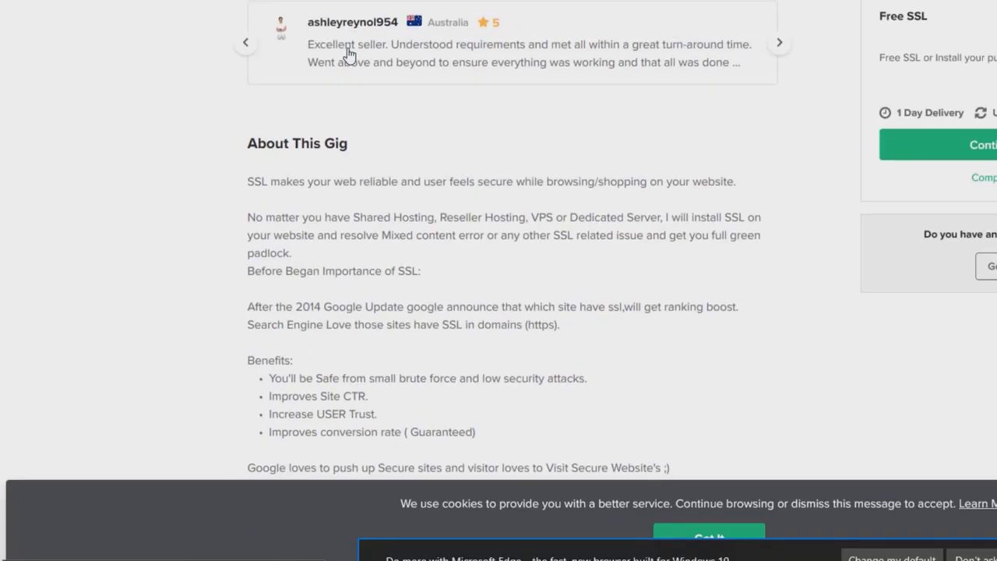
pyautogui.hotkey('alt', 'Tab')
pyautogui.hotkey('shift', 'Tab')
pyautogui.write('insta')
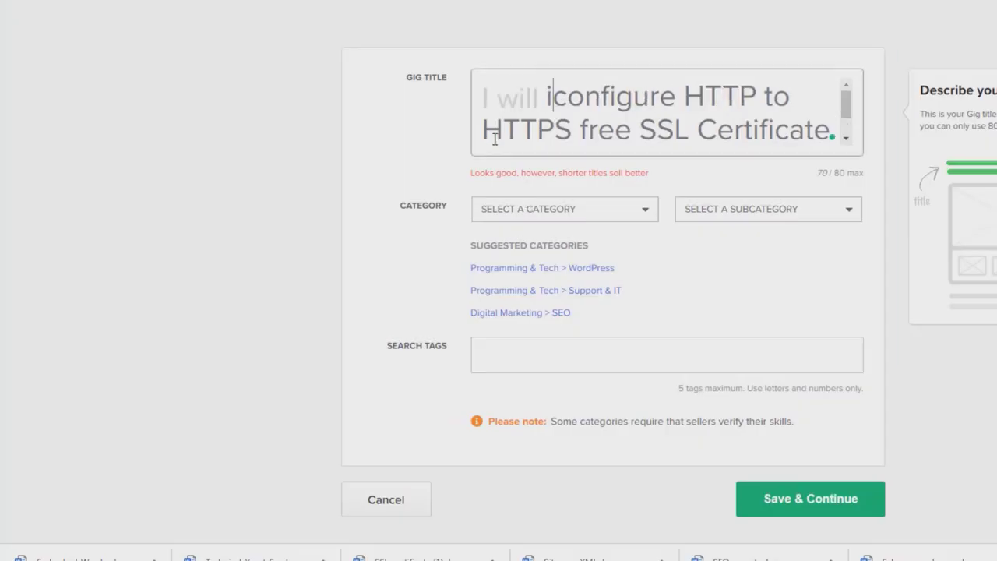
pyautogui.write('ll')
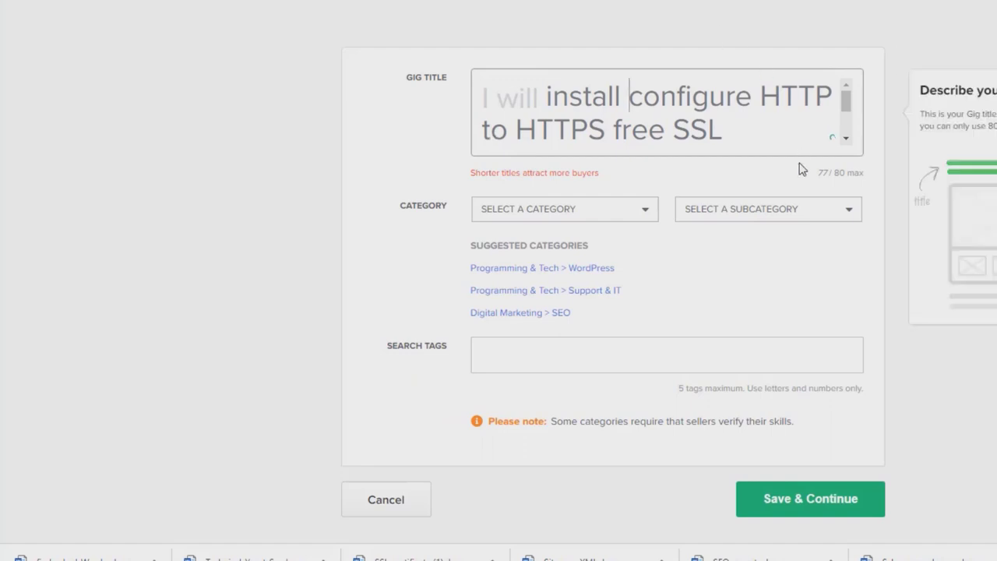
# Correct the capitalization to "WordPress" in the gig title and reread the full wording.
pyautogui.scroll(-2, 764, 111)
pyautogui.scroll(2, 779, 111)
pyautogui.scroll(-2, 751, 125)
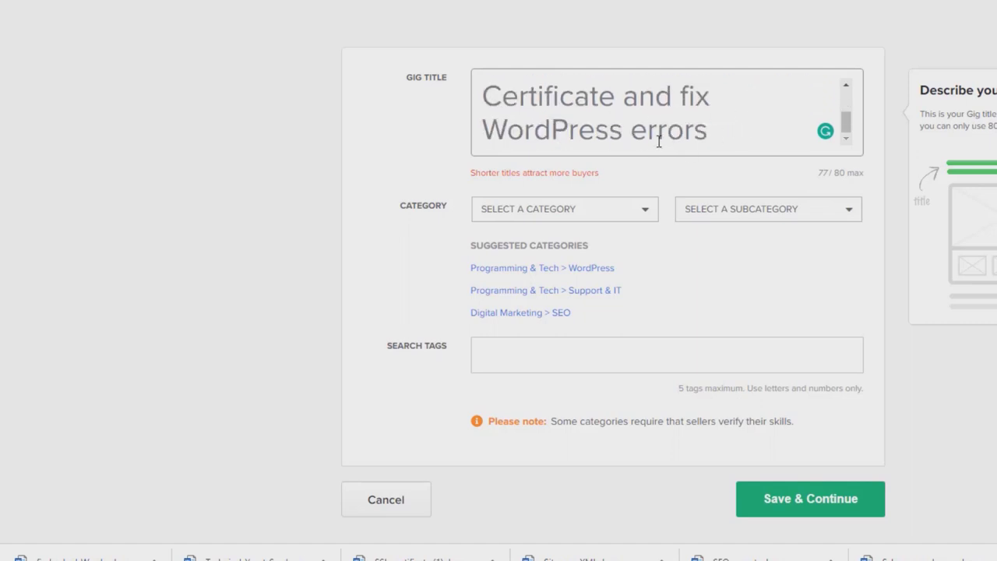
pyautogui.scroll(2, 725, 129)
pyautogui.scroll(-2, 725, 129)
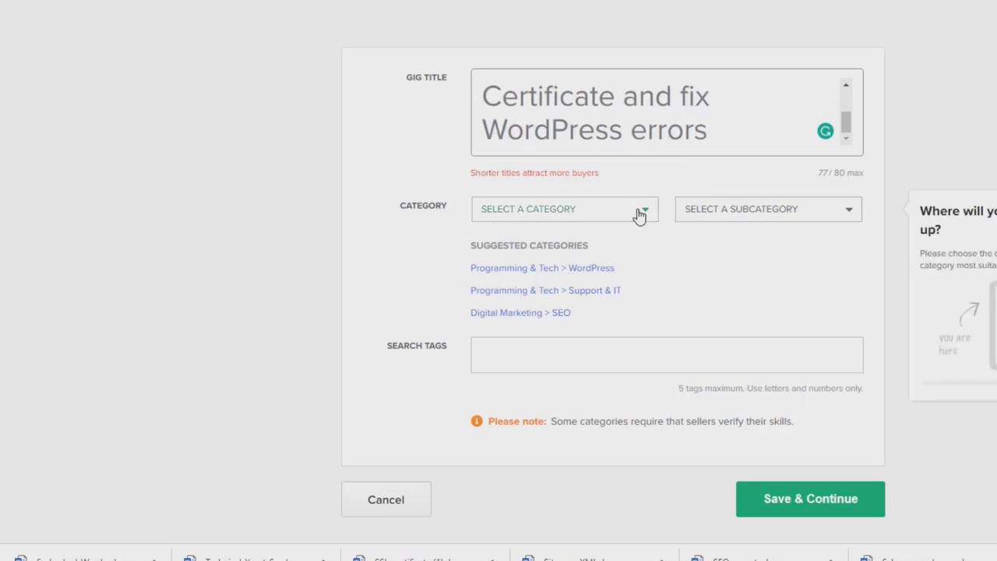
# Check the competitor gig's category and set the new gig's category to Programming & Tech with subcategory WordPress.
pyautogui.hotkey('alt', 'Tab')
pyautogui.scroll(-5, 423, 129)
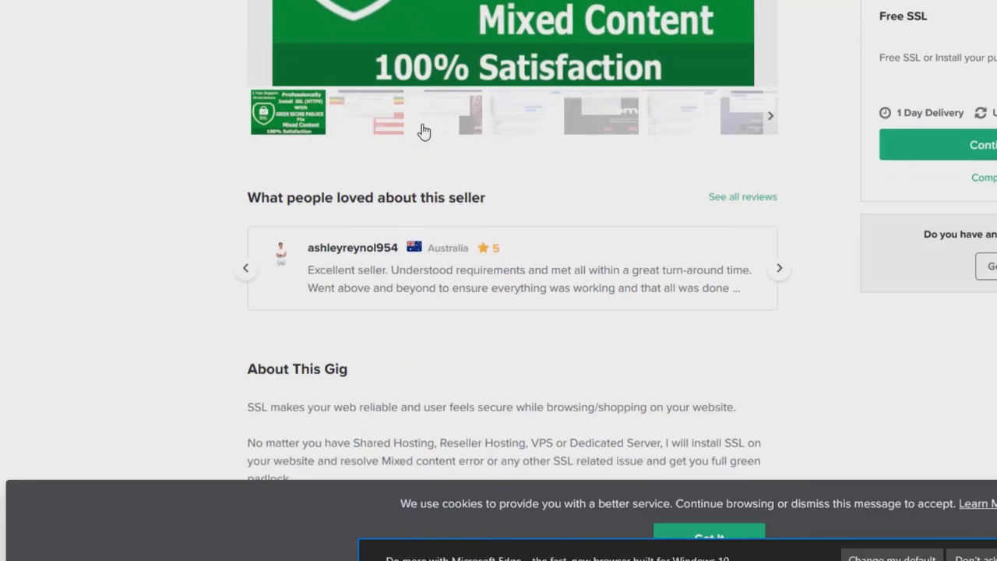
pyautogui.scroll(5, 415, 116)
pyautogui.hotkey('alt', 'Tab')
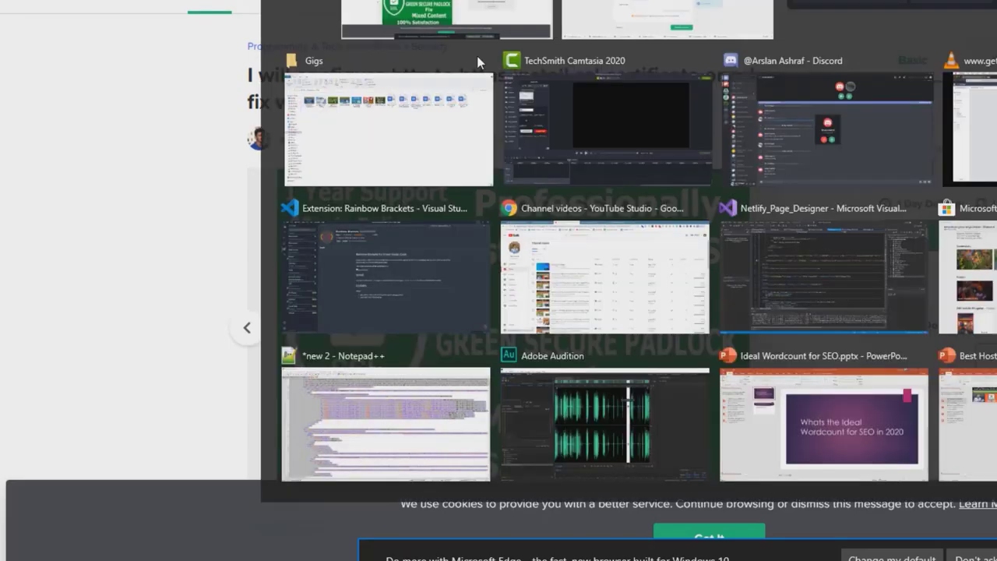
pyautogui.click(577, 224)
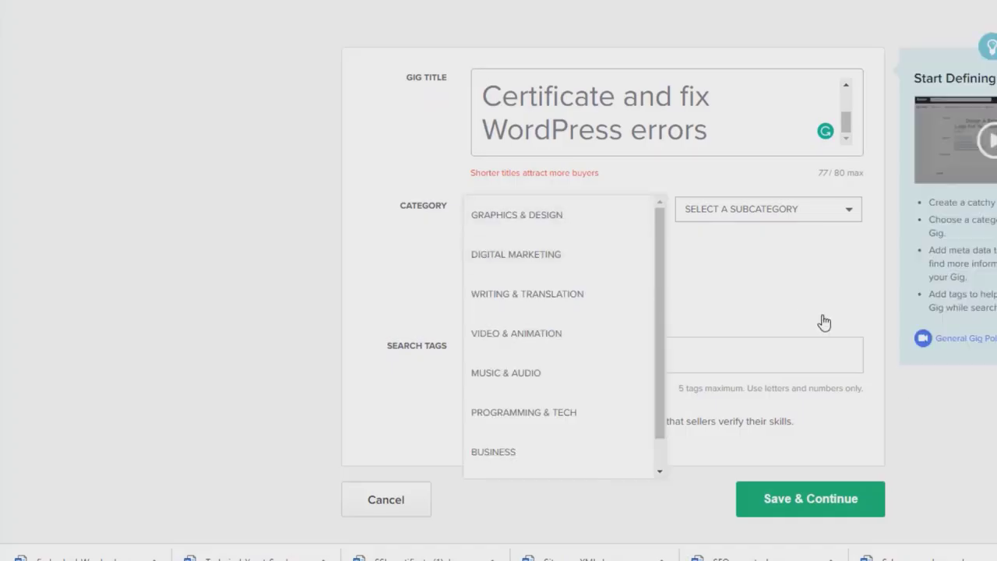
pyautogui.click(521, 312)
pyautogui.click(596, 267)
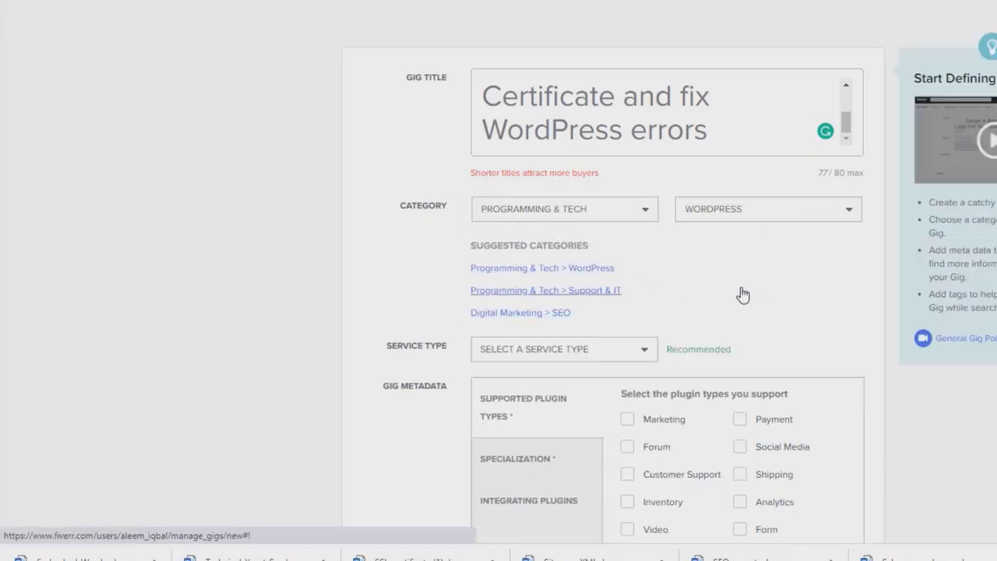
# Set the gig's service type to Security.
pyautogui.scroll(-1, 607, 285)
pyautogui.click(606, 283)
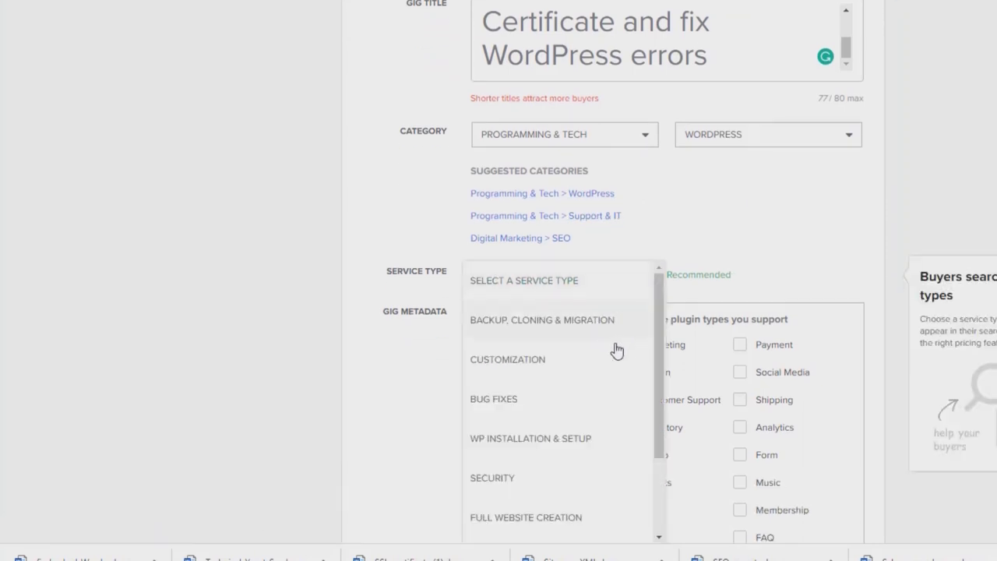
pyautogui.scroll(-2, 616, 355)
pyautogui.click(551, 354)
# In the gig metadata, select Blog and Business as specializations and FAQ as the supported plugin type.
pyautogui.scroll(-3, 273, 285)
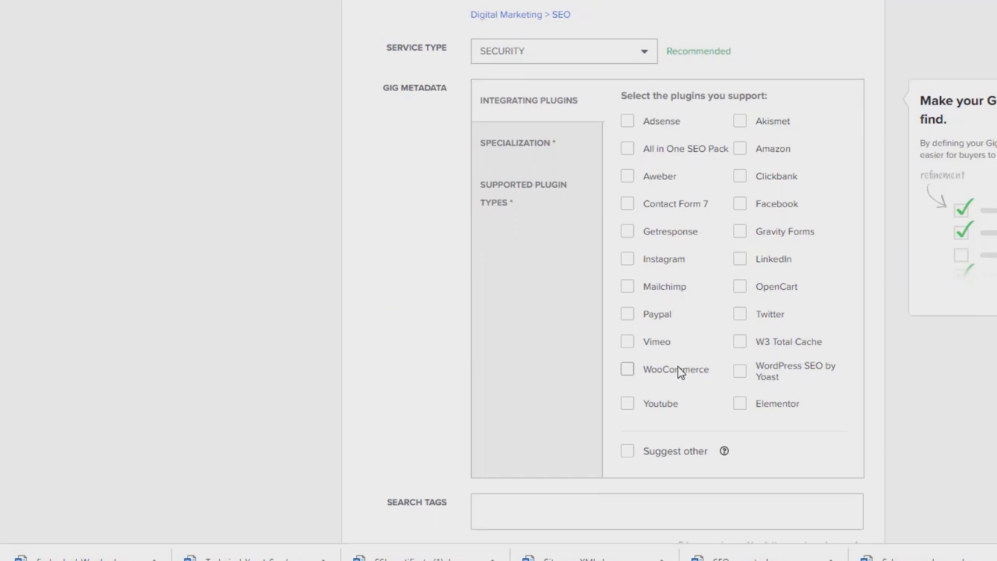
pyautogui.click(561, 154)
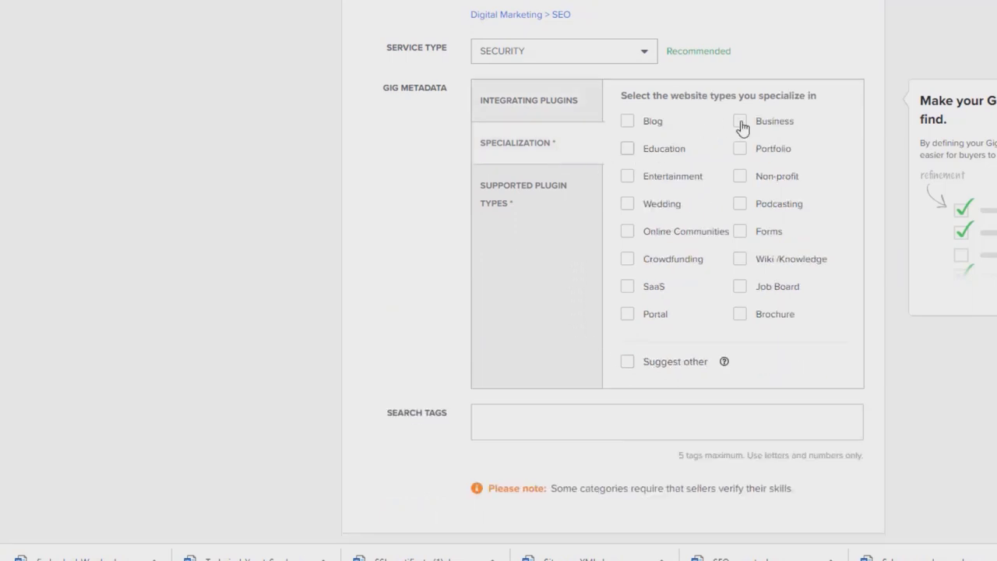
pyautogui.click(648, 121)
pyautogui.click(741, 122)
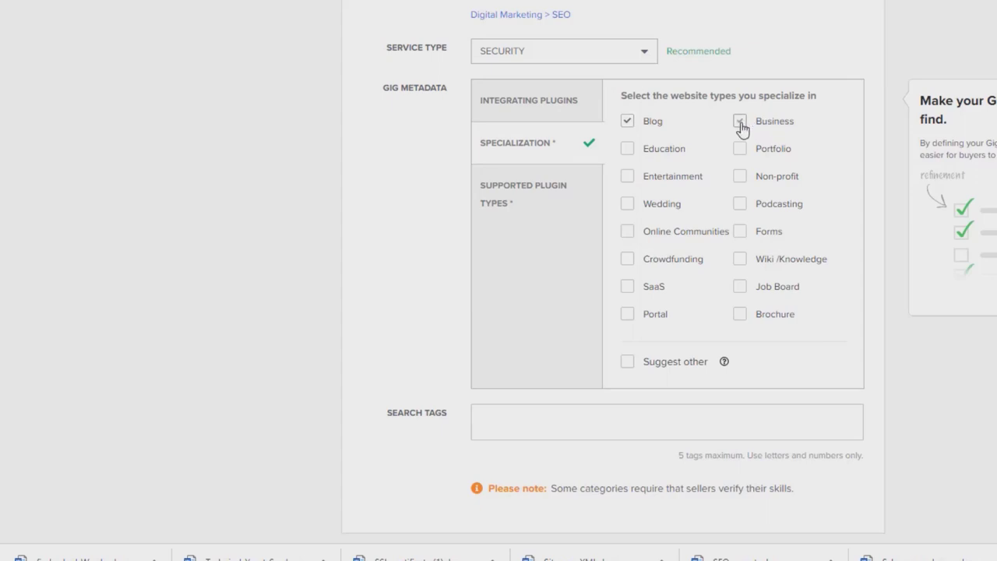
pyautogui.click(545, 185)
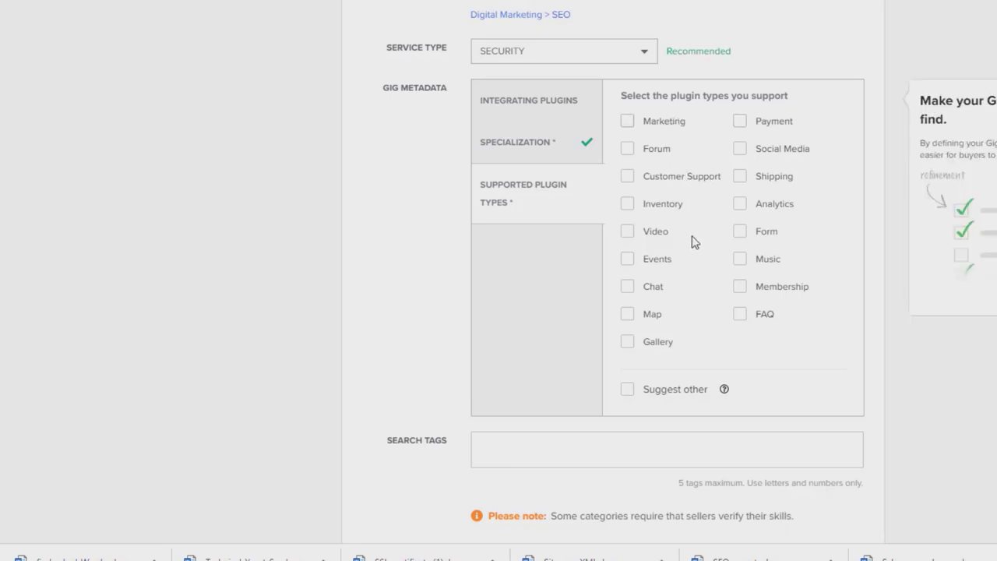
pyautogui.click(739, 314)
# Suggest "Really Simple SSL" as another integrating plugin in the gig metadata.
pyautogui.click(558, 103)
pyautogui.scroll(-1, 753, 96)
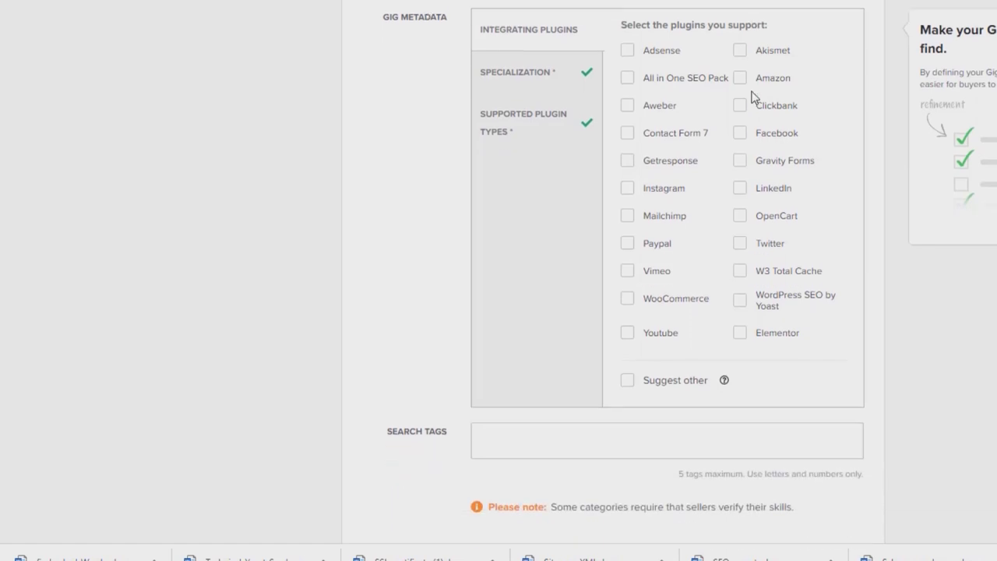
pyautogui.click(678, 376)
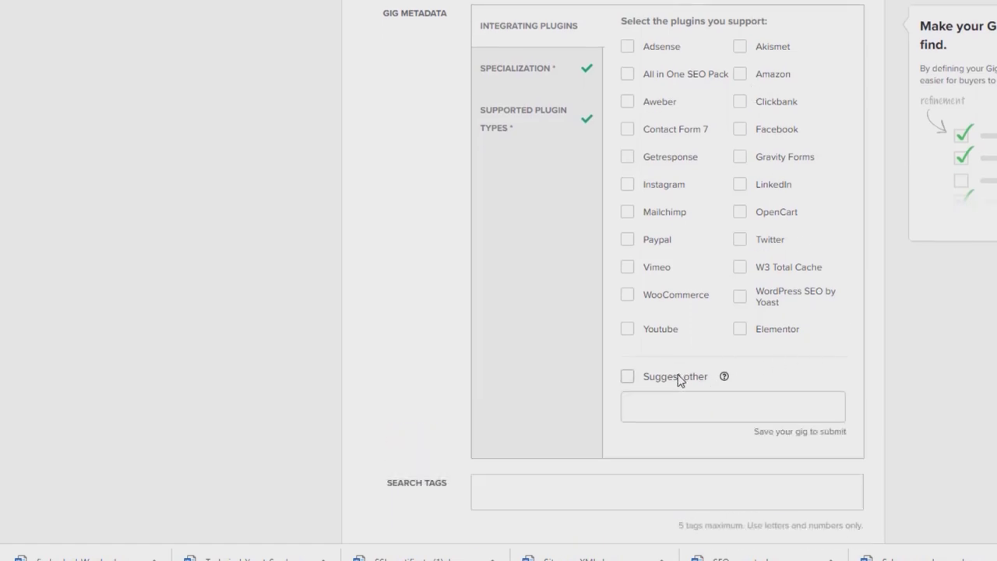
pyautogui.click(740, 405)
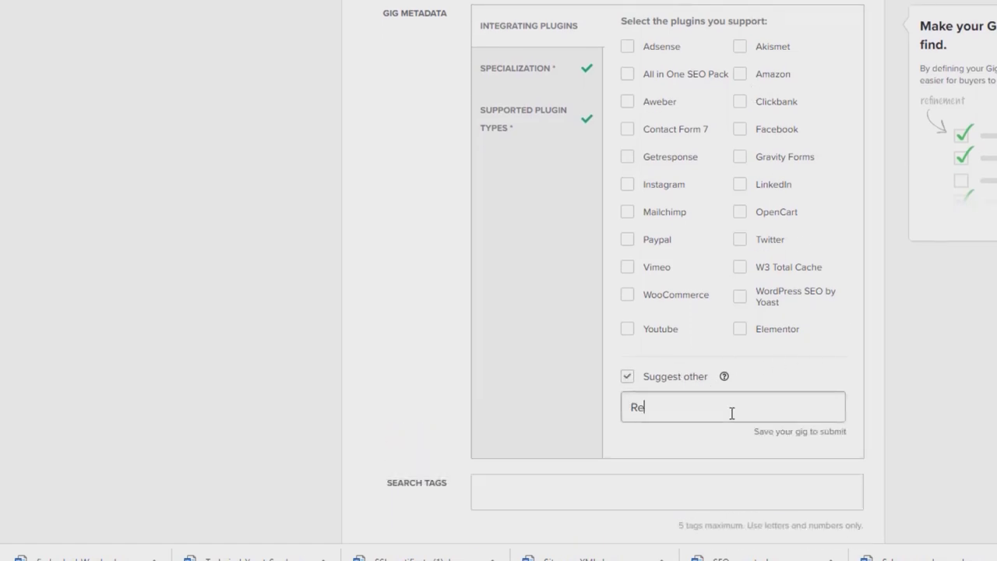
pyautogui.write('Really Simple SSL')
# Add the search tags "install ssl", "configure ssl", "ssl fix", "http to https" and "ssl certificate".
pyautogui.scroll(-4, 621, 208)
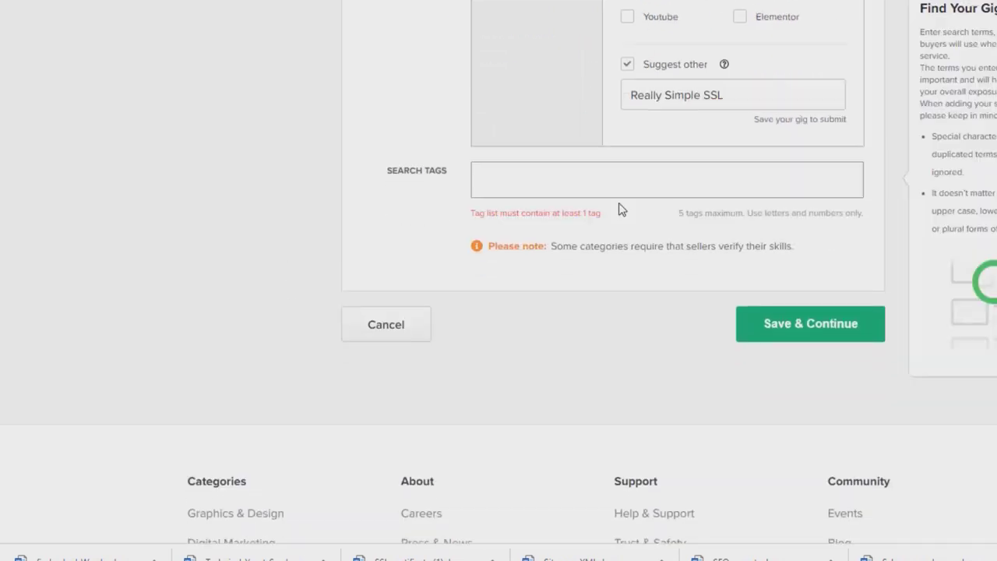
pyautogui.write('install ssl')
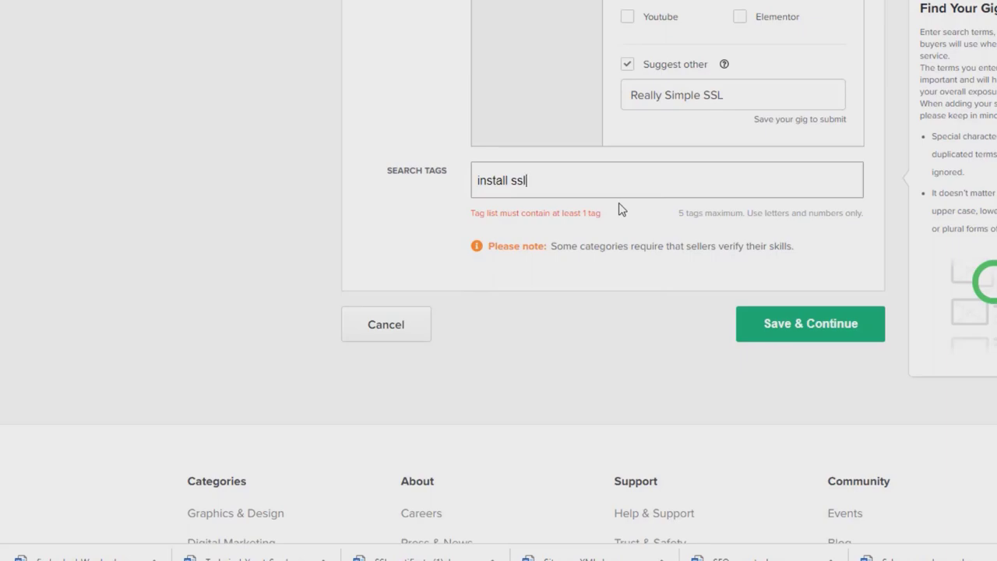
pyautogui.press('Return')
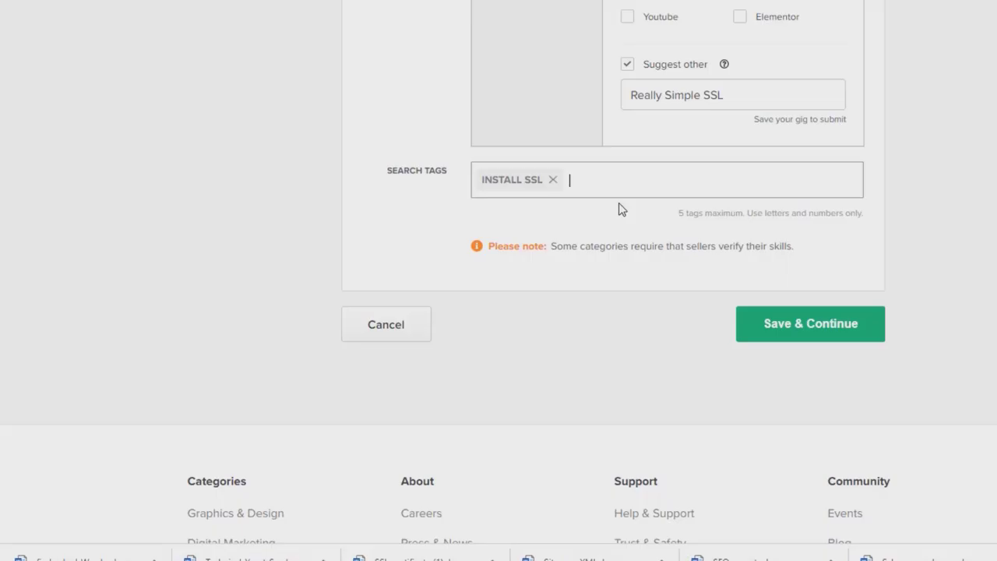
pyautogui.write('configure ssl')
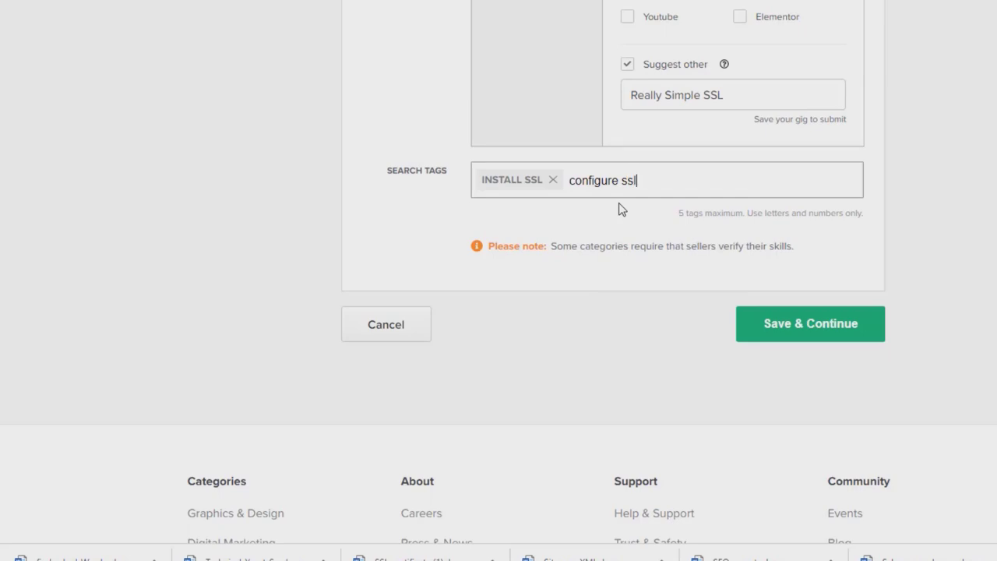
pyautogui.press('Return')
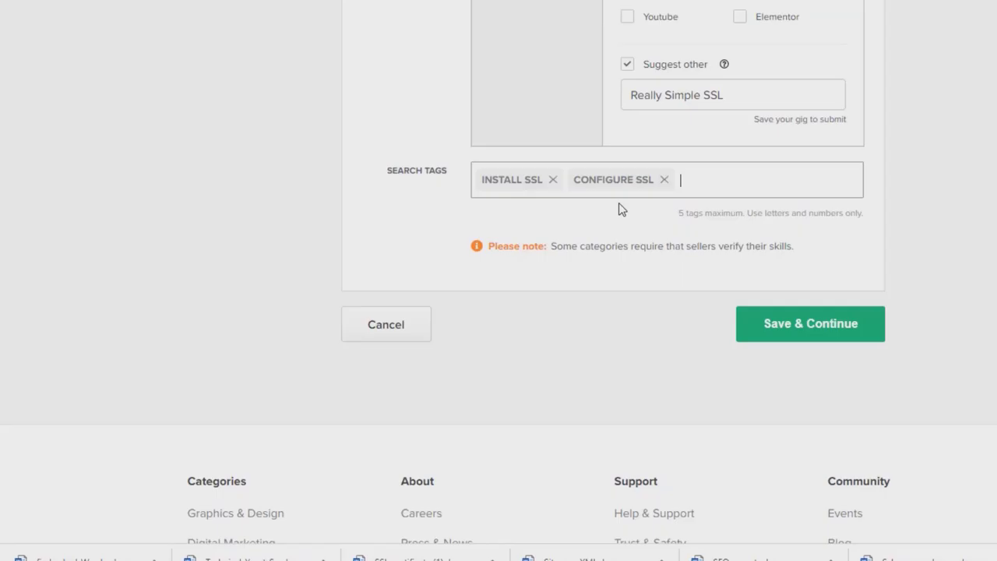
pyautogui.write('ssl')
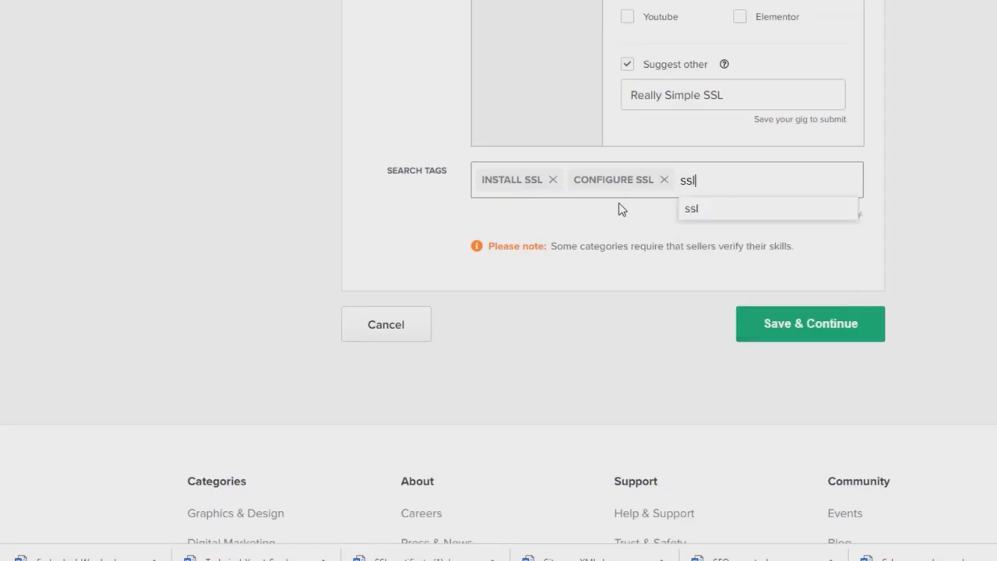
pyautogui.write('fix')
pyautogui.press('Return')
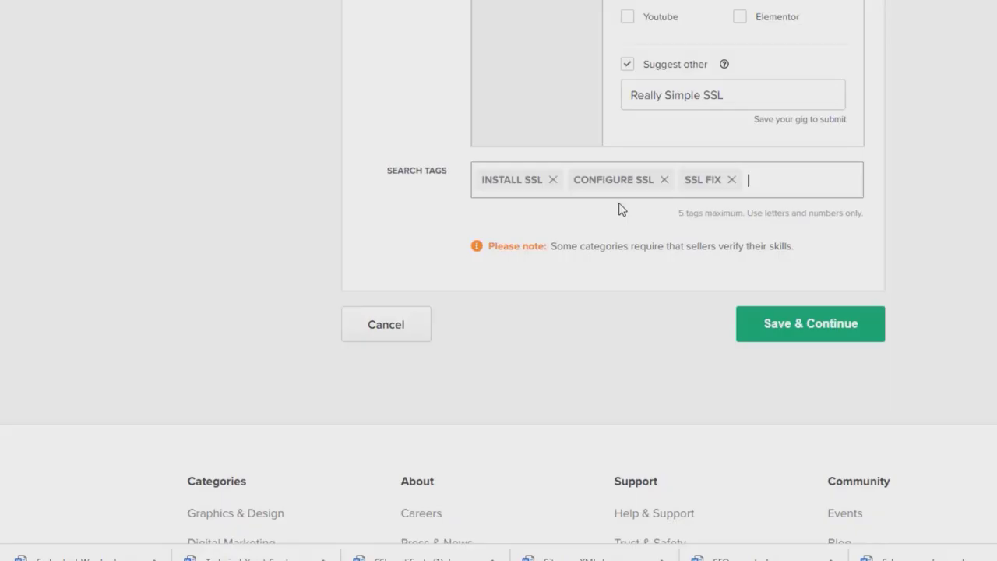
pyautogui.write('http ')
pyautogui.write('to https')
pyautogui.press('Return')
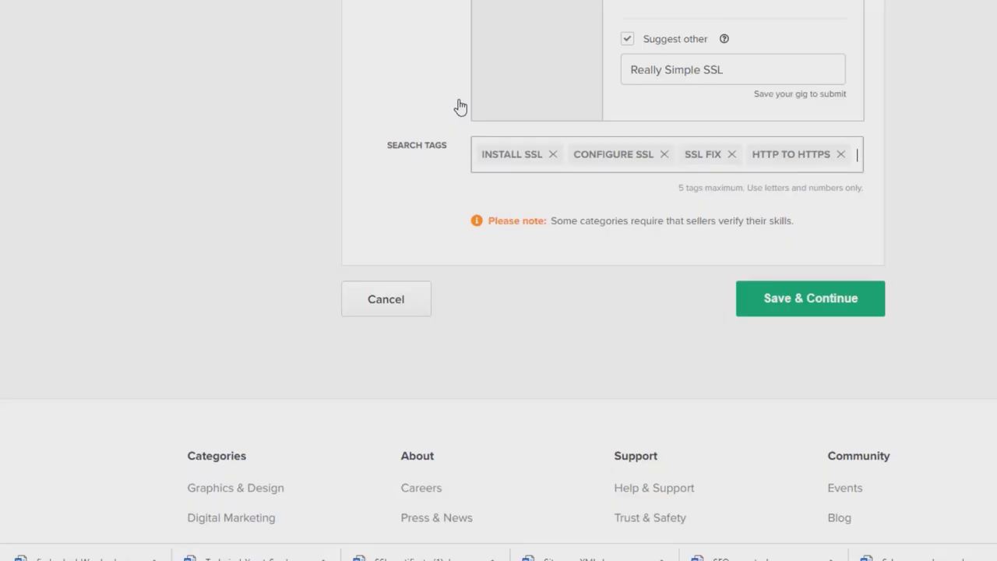
pyautogui.write('ssl certi')
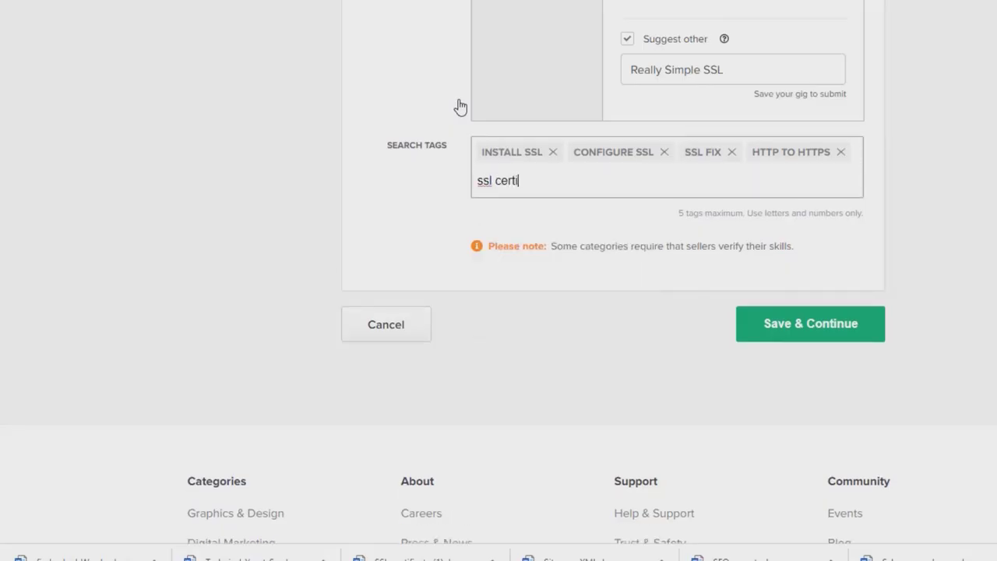
pyautogui.write('ficate')
pyautogui.press('Return')
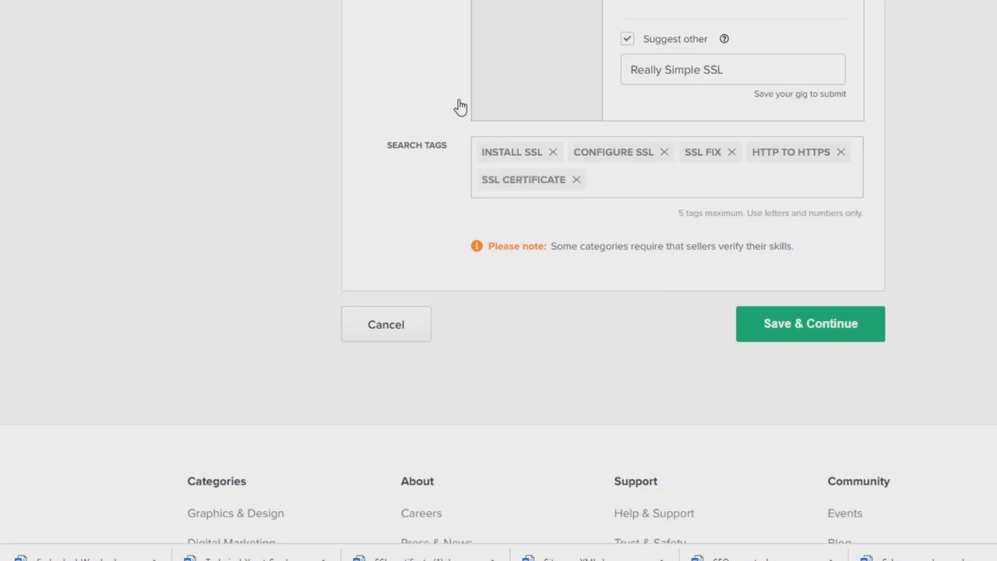
# Review the completed gig overview and save it to continue to Scope & Pricing.
pyautogui.scroll(6, 461, 107)
pyautogui.scroll(-8, 475, 195)
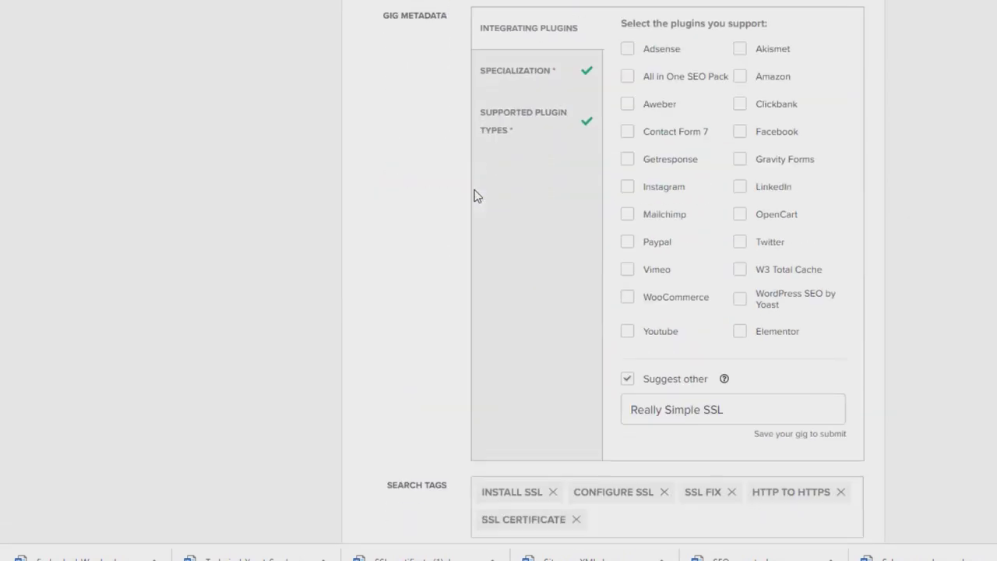
pyautogui.click(790, 371)
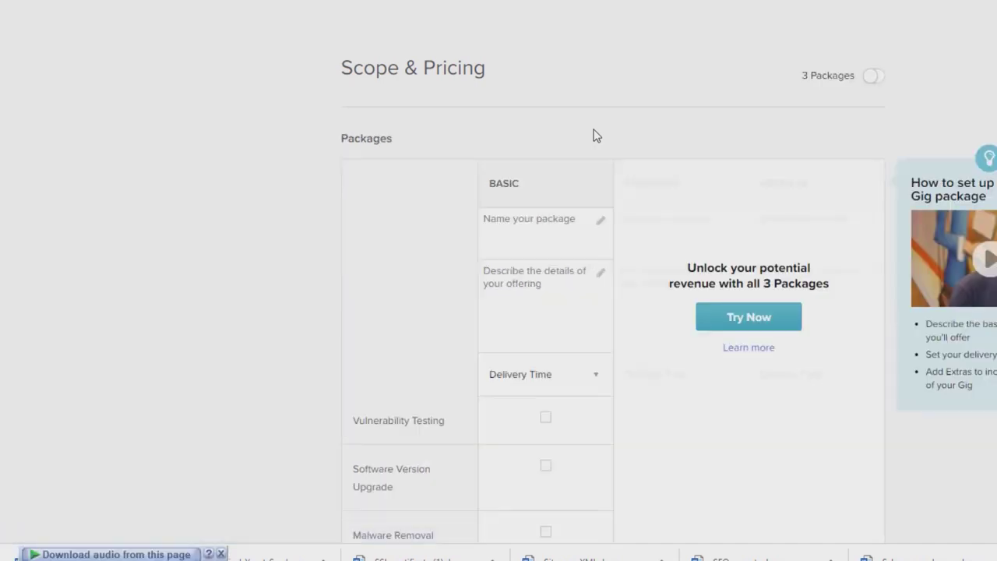
# Switch to the competing seller's SSL gig and compare its Basic, Standard and Premium package offerings.
pyautogui.hotkey('alt', 'Tab')
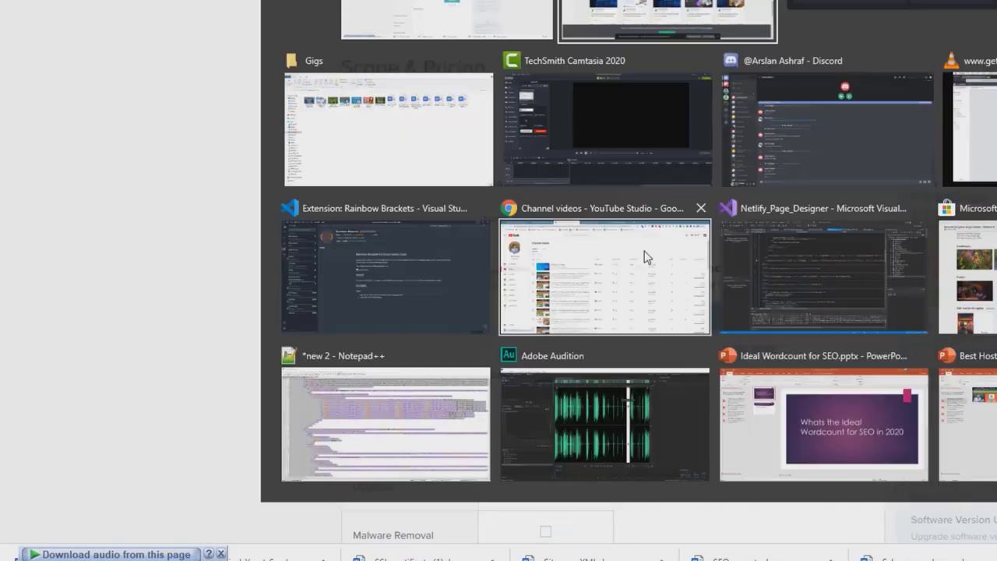
pyautogui.scroll(-5, 658, 154)
pyautogui.scroll(1, 677, 146)
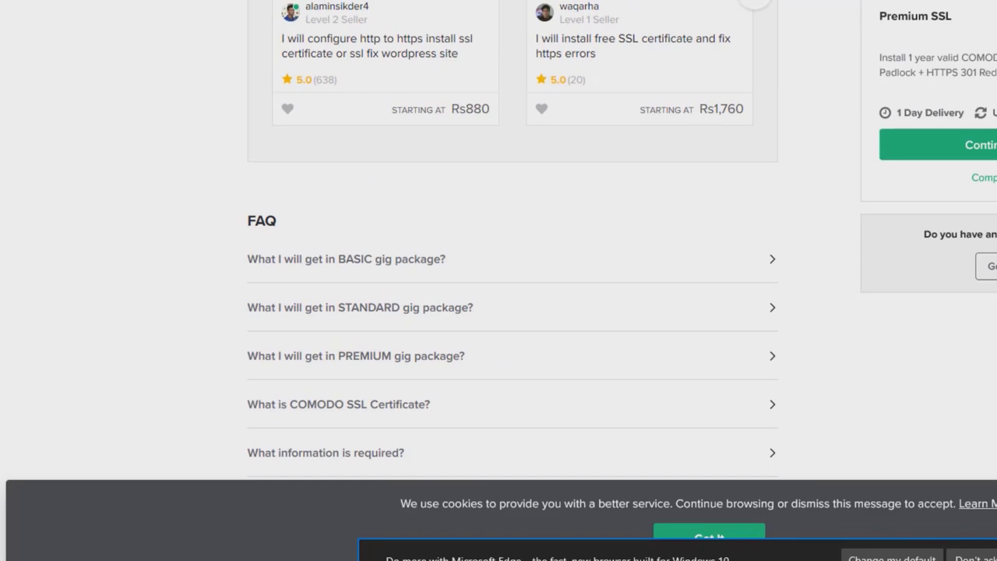
pyautogui.click(909, 61)
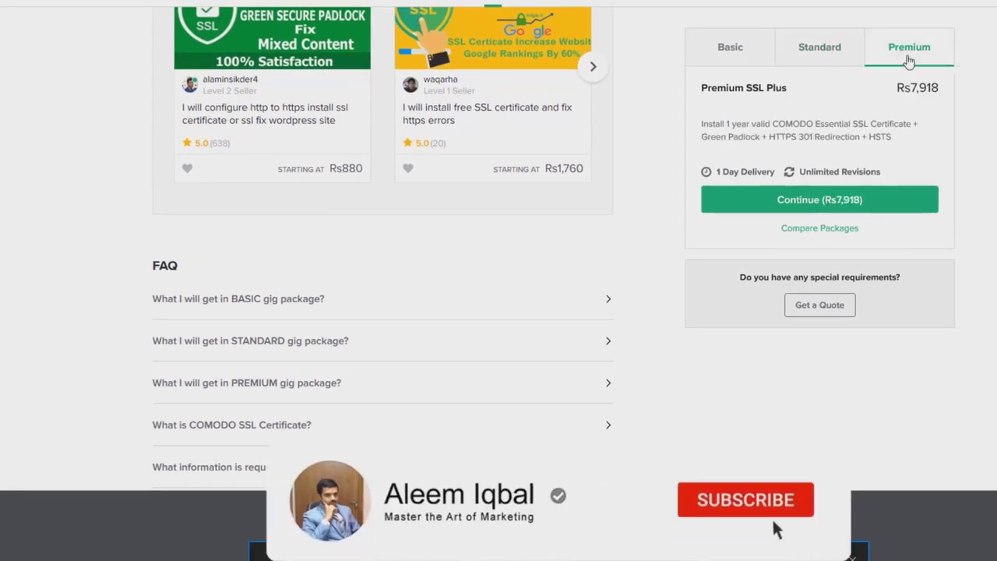
pyautogui.click(841, 56)
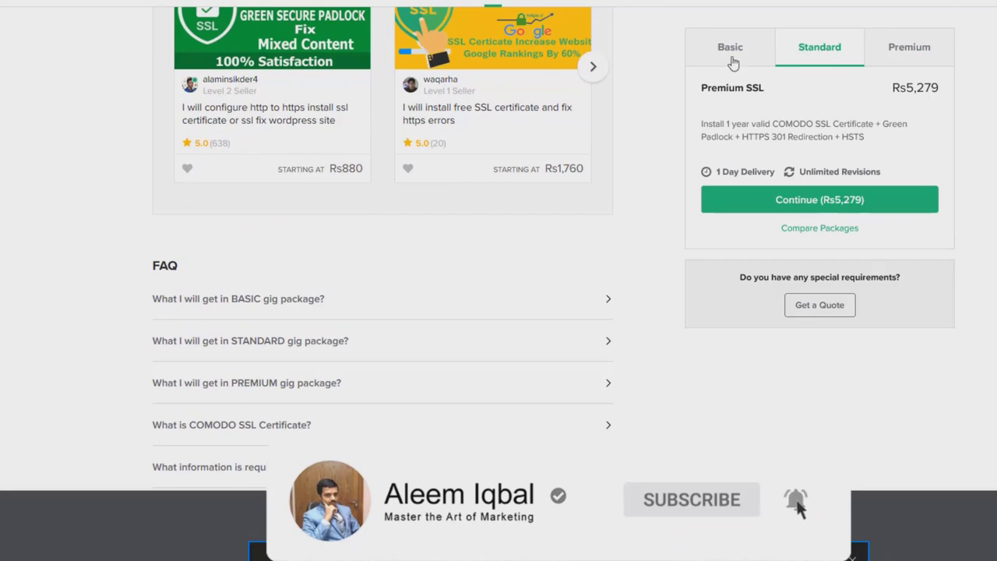
pyautogui.click(733, 61)
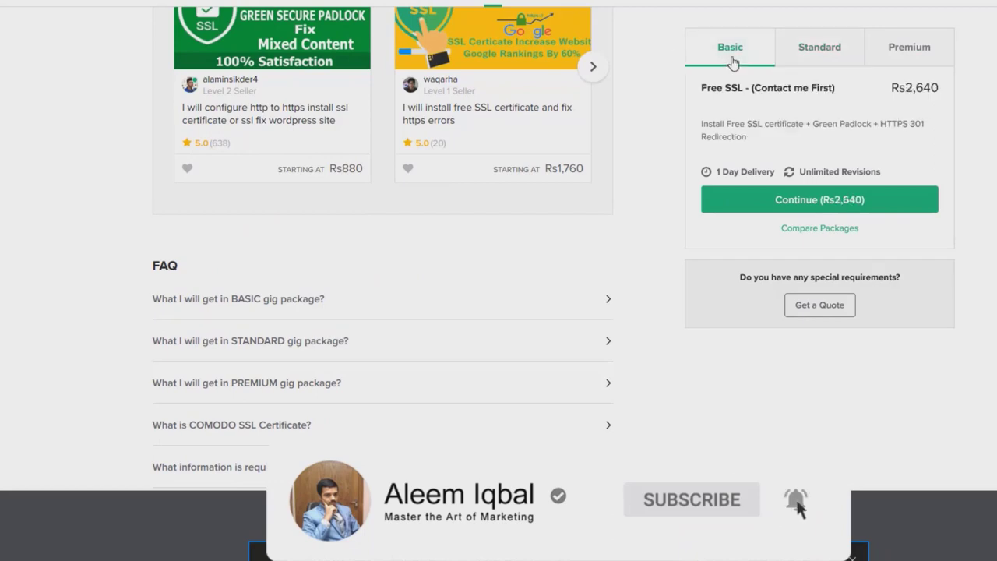
pyautogui.click(787, 62)
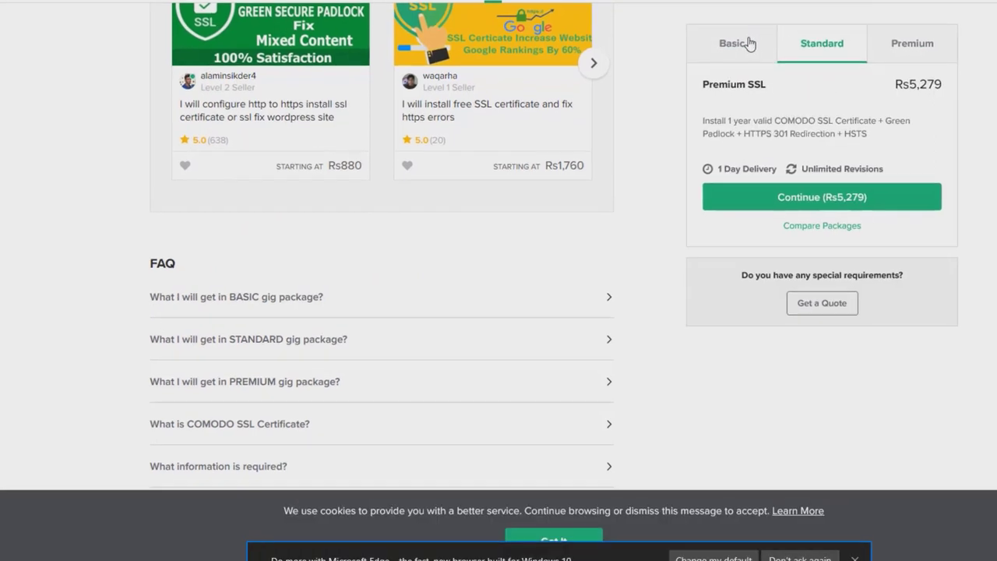
pyautogui.click(752, 44)
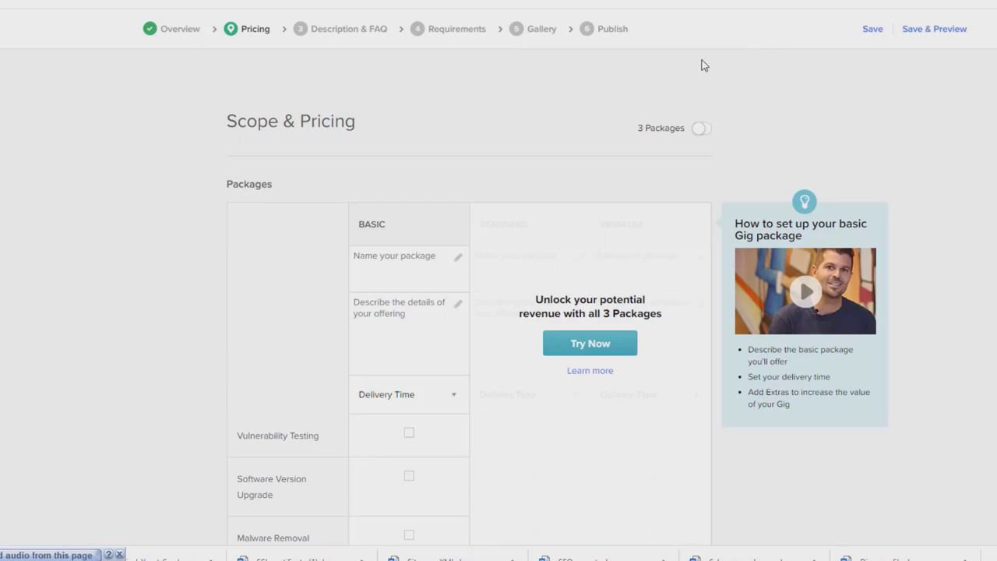
# Set the Basic package to 1 Day Delivery, Unlimited revisions and a price of $5.
pyautogui.scroll(-3, 504, 307)
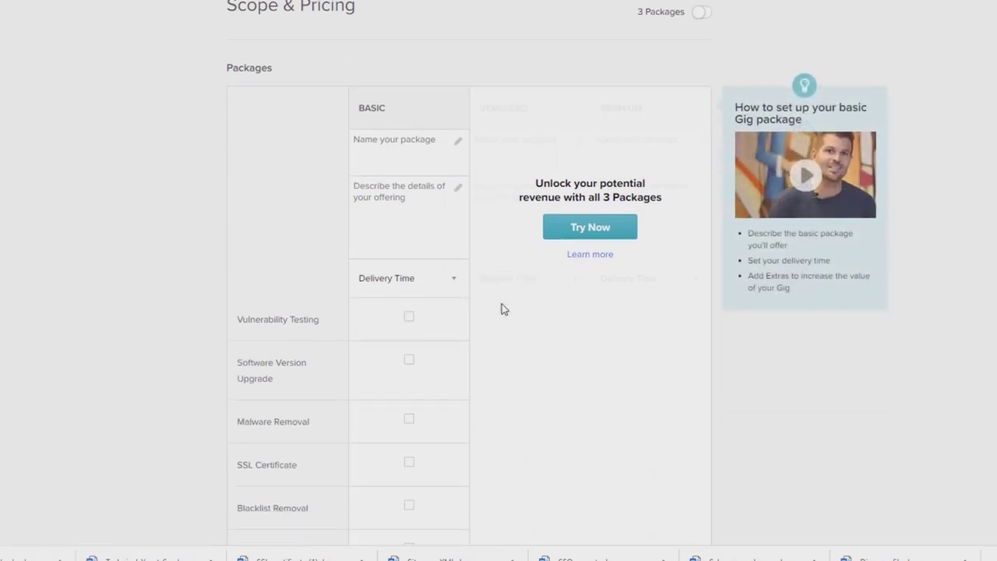
pyautogui.click(442, 136)
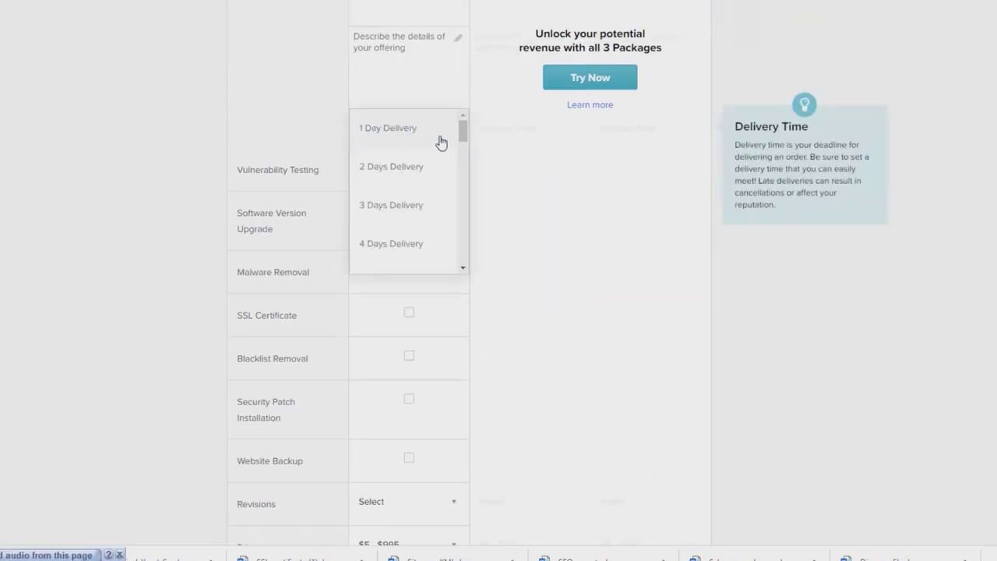
pyautogui.click(441, 139)
pyautogui.scroll(-2, 530, 262)
pyautogui.click(452, 303)
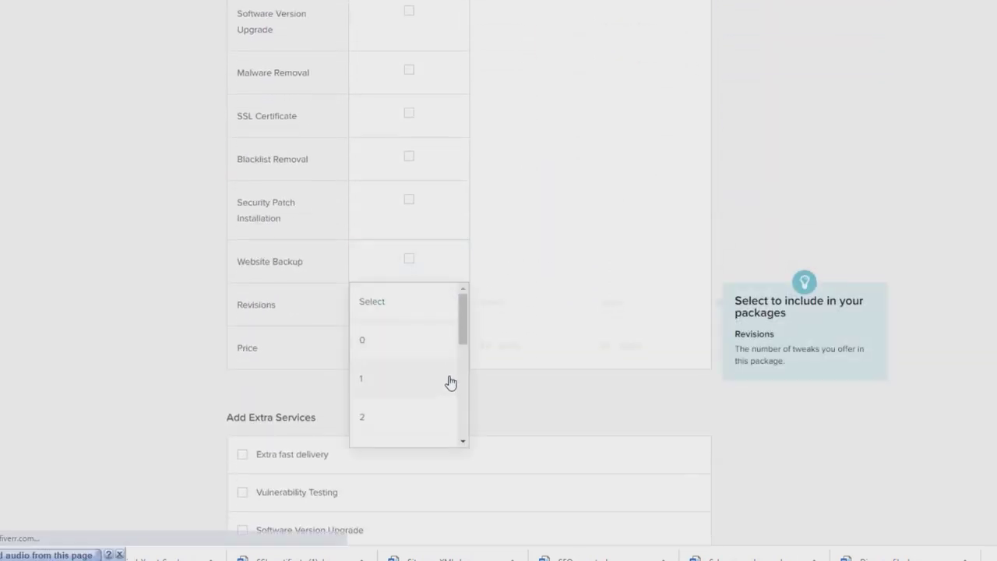
pyautogui.scroll(-5, 447, 382)
pyautogui.click(427, 428)
pyautogui.click(428, 364)
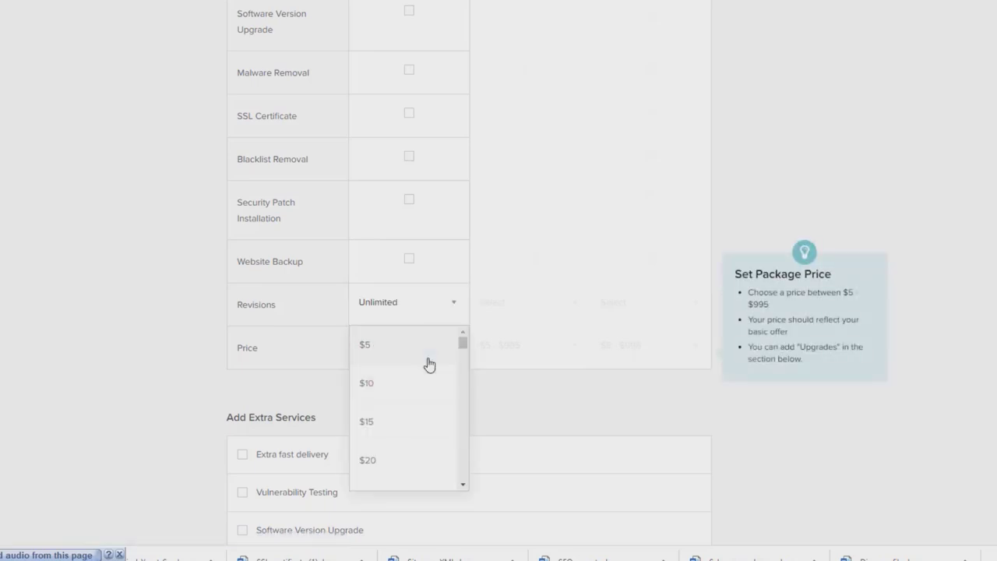
pyautogui.click(430, 360)
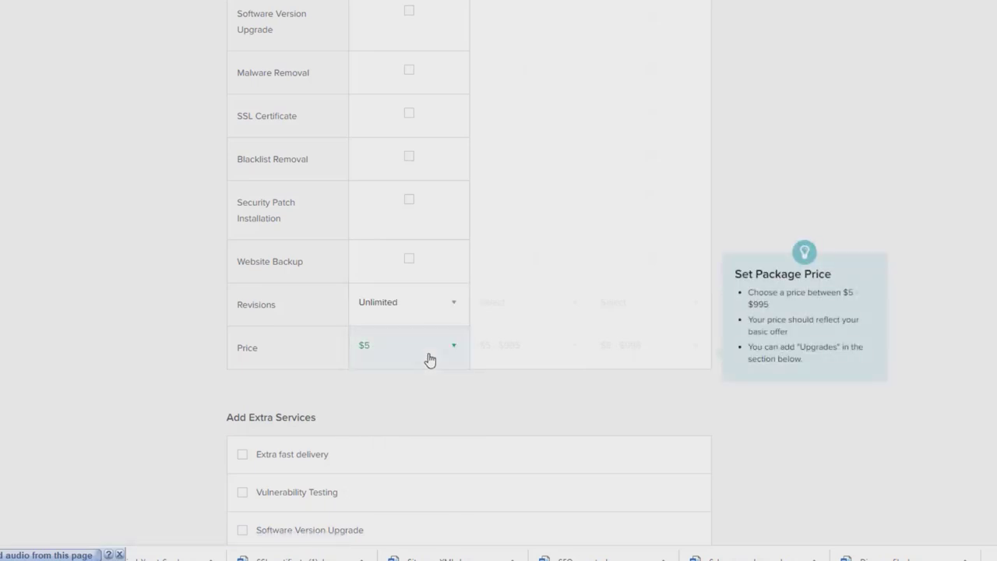
# Name the first package "Basic" and describe it as "Free SSL Configuration + 301 Redirect".
pyautogui.scroll(5, 465, 443)
pyautogui.click(432, 269)
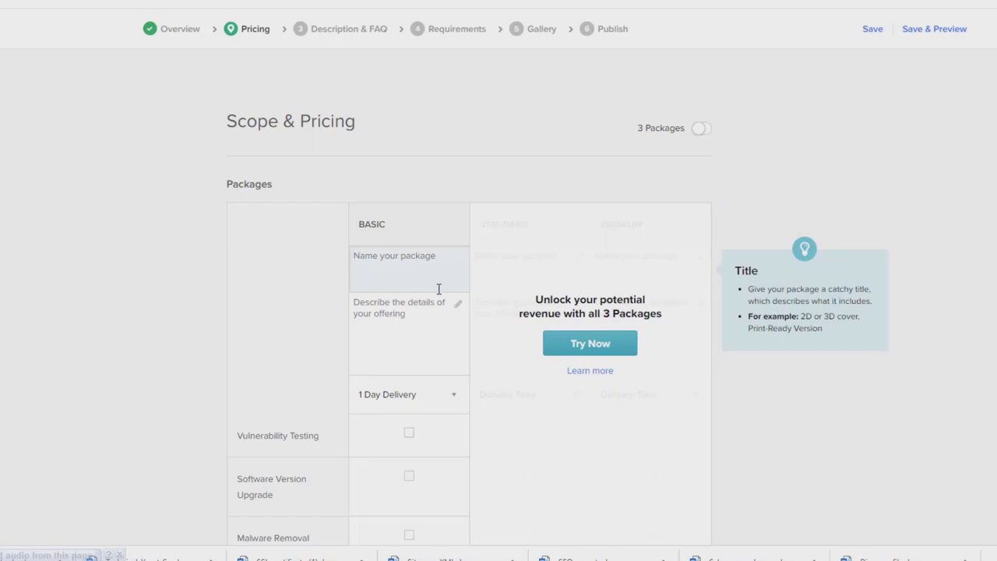
pyautogui.write('Basic')
pyautogui.press('Tab')
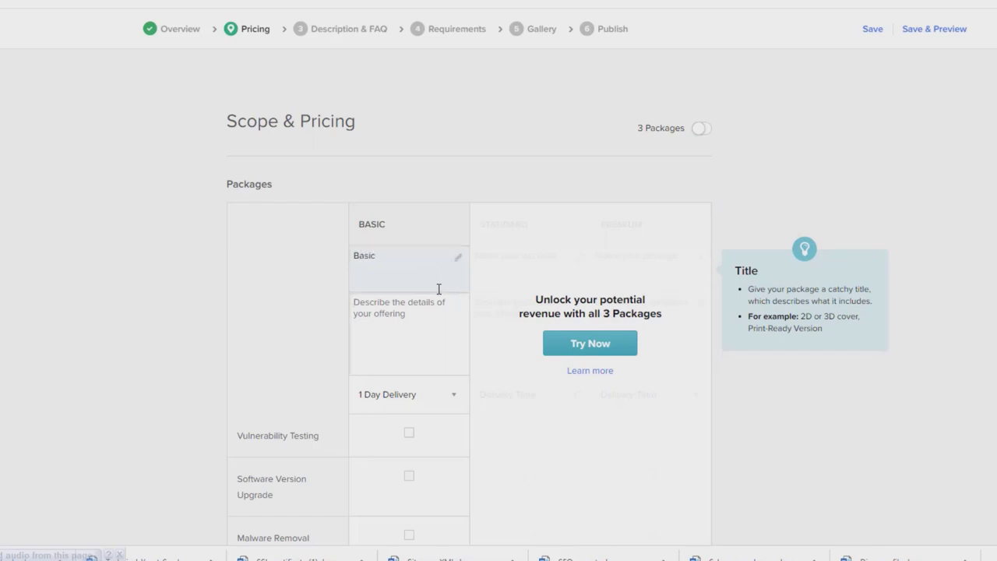
pyautogui.write('Free SSL Configuration')
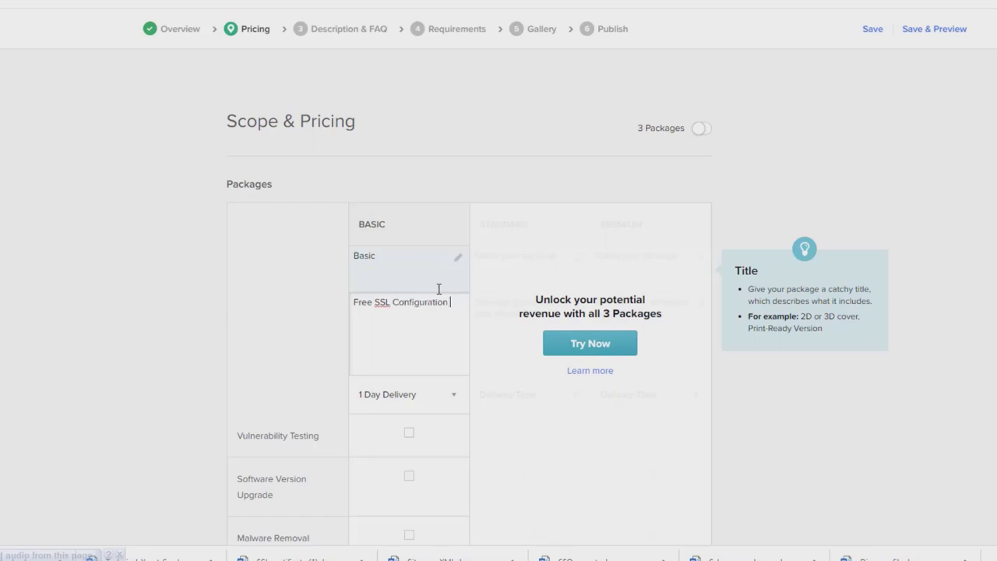
pyautogui.write('301 Redirect')
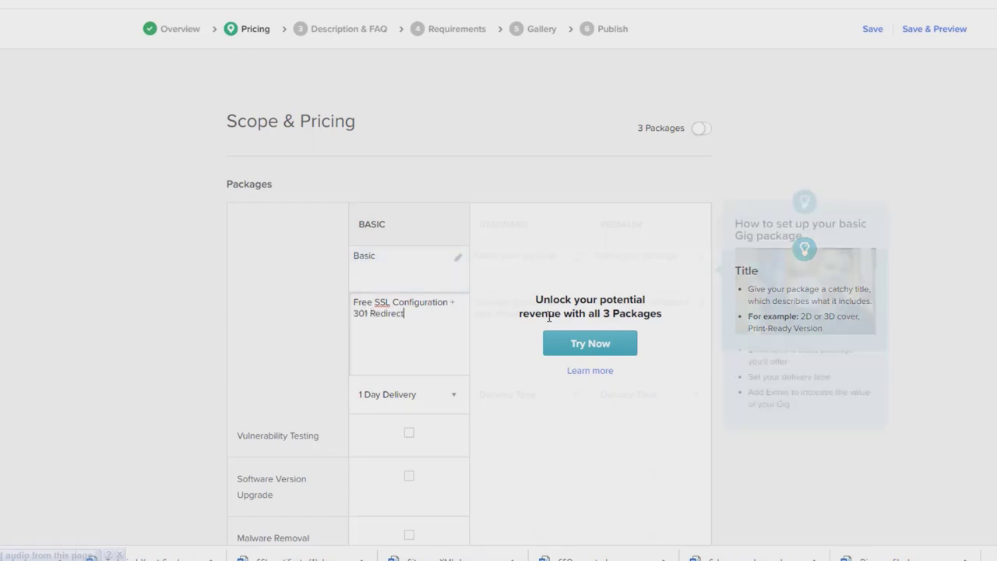
# Enable all three gig packages and name the other two "Standard" and "Premium".
pyautogui.click(596, 343)
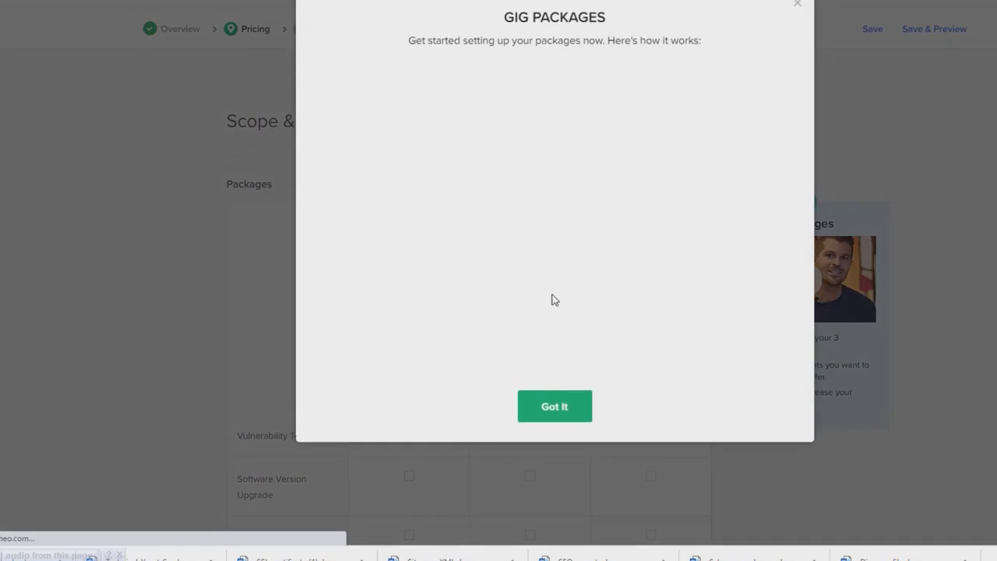
pyautogui.click(797, 8)
pyautogui.click(521, 274)
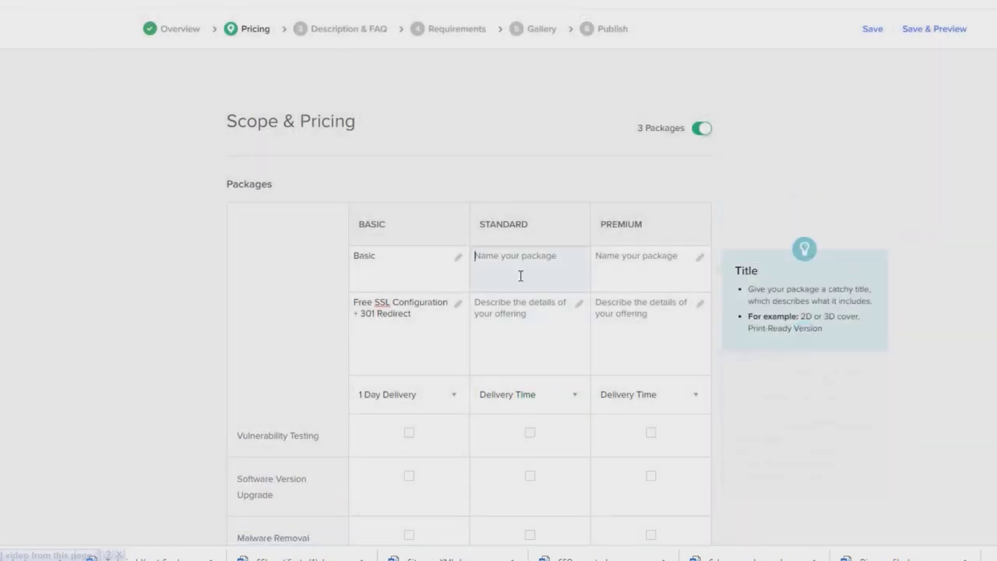
pyautogui.write('Standard')
pyautogui.press('Tab')
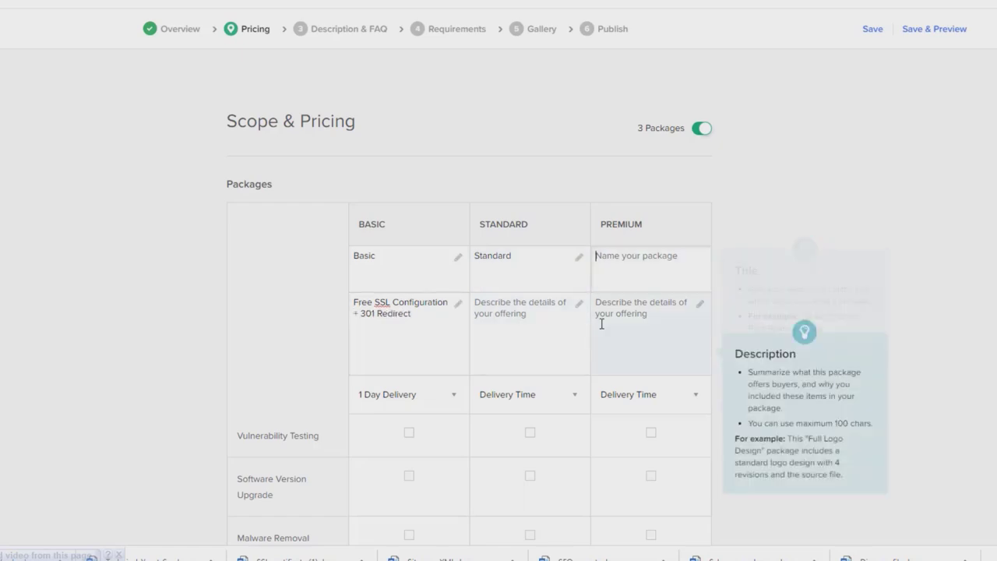
pyautogui.write('Premium')
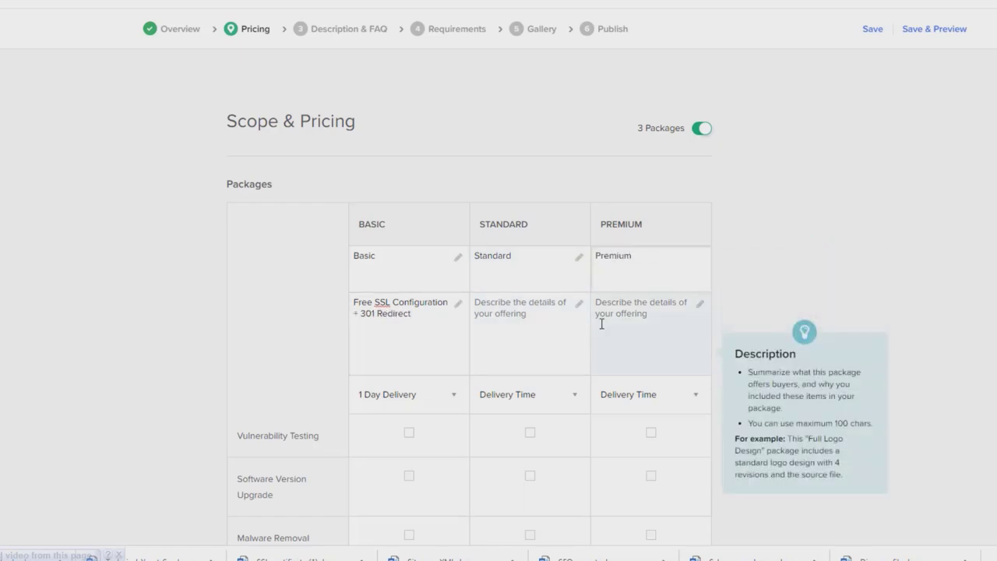
# Describe the Standard package as "Free SSL + 301 Redirect + Mixed Content Fix".
pyautogui.click(532, 333)
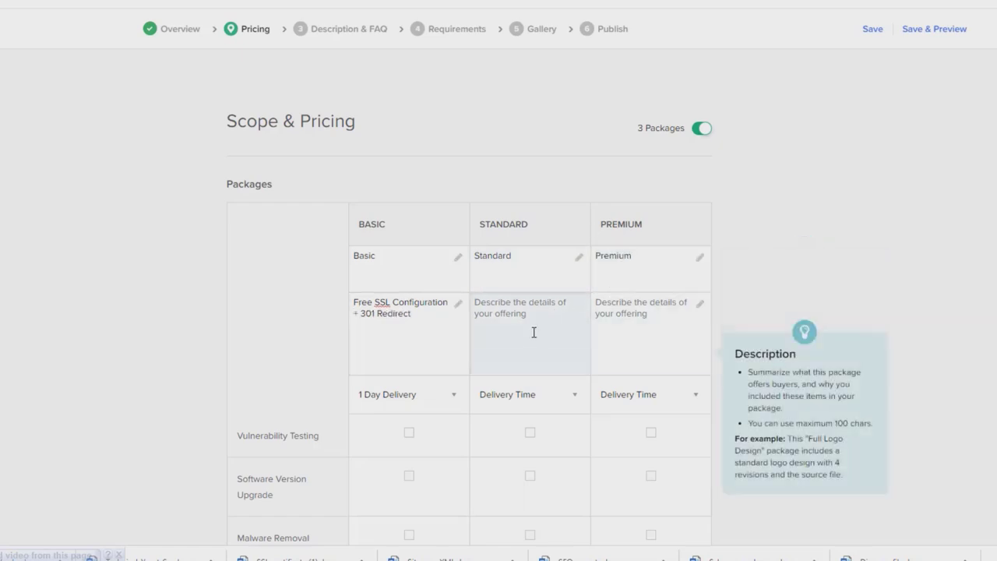
pyautogui.write('Fre')
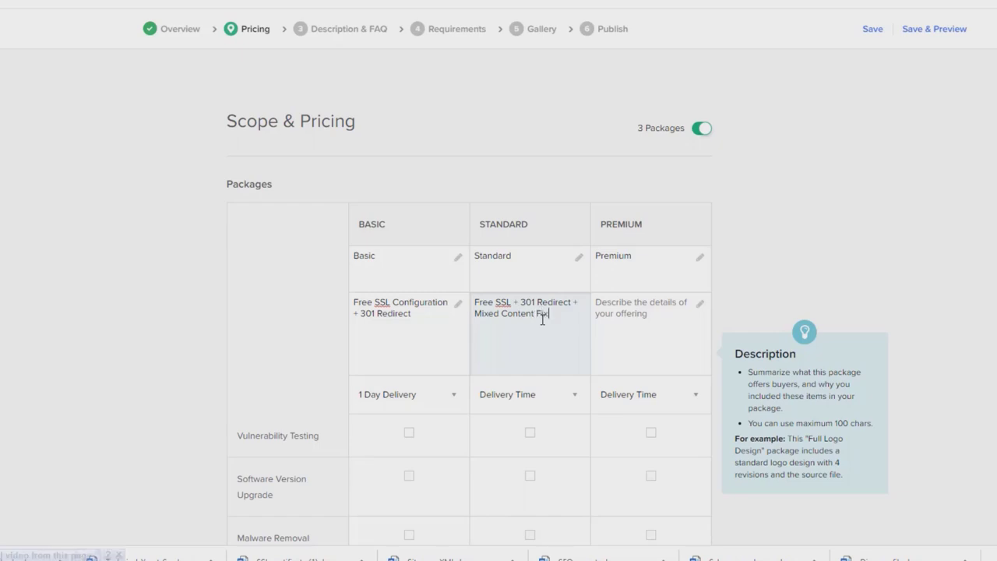
pyautogui.press('Tab')
# Reuse the Standard description for the Premium package and append "+ 1 Year Support".
pyautogui.tripleClick(568, 313)
pyautogui.hotkey('ctrl', 'c')
pyautogui.click(626, 323)
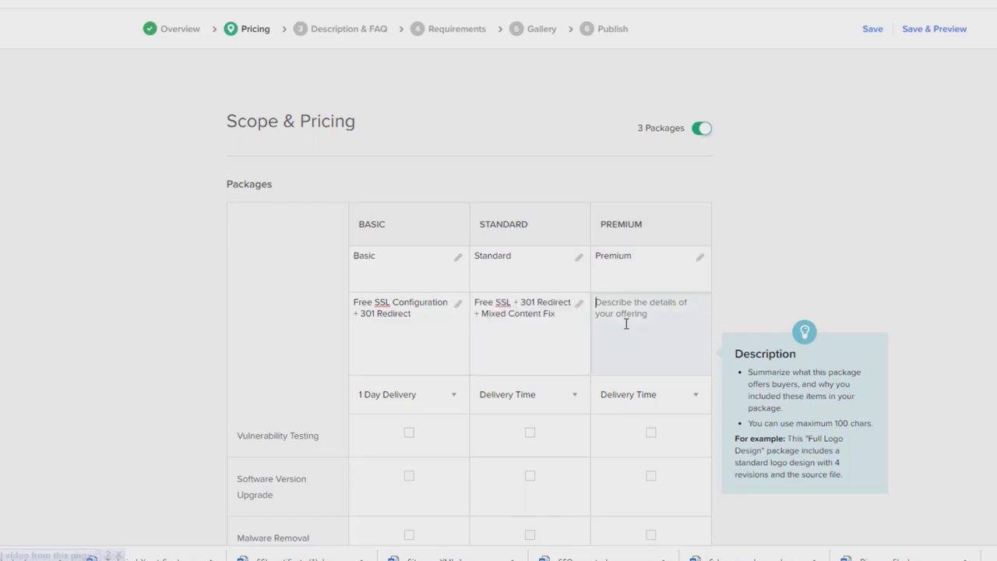
pyautogui.hotkey('ctrl', 'v')
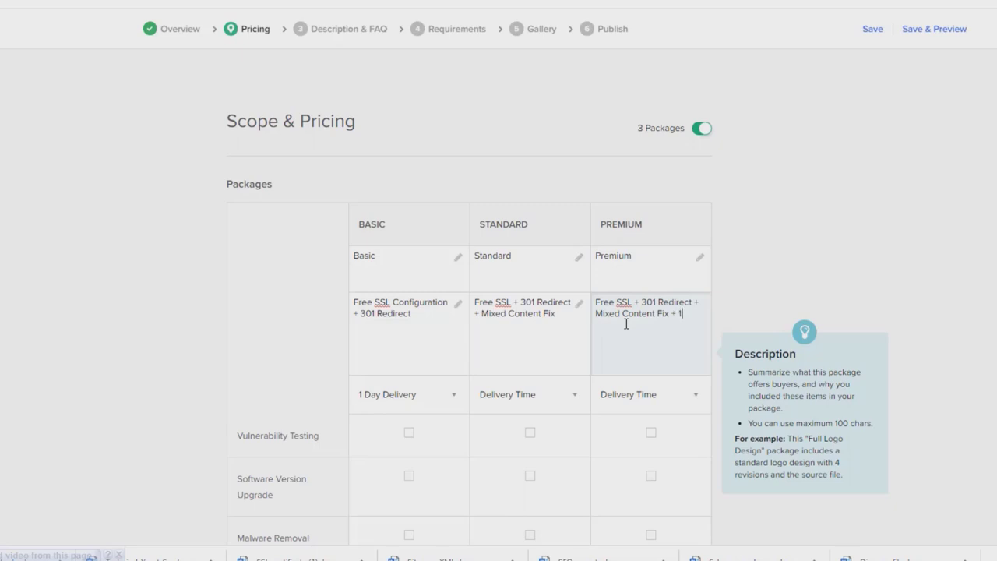
pyautogui.write('+ 1 Year Sy')
# Set the delivery time of the Standard and Premium packages to 1 Day Delivery.
pyautogui.click(483, 406)
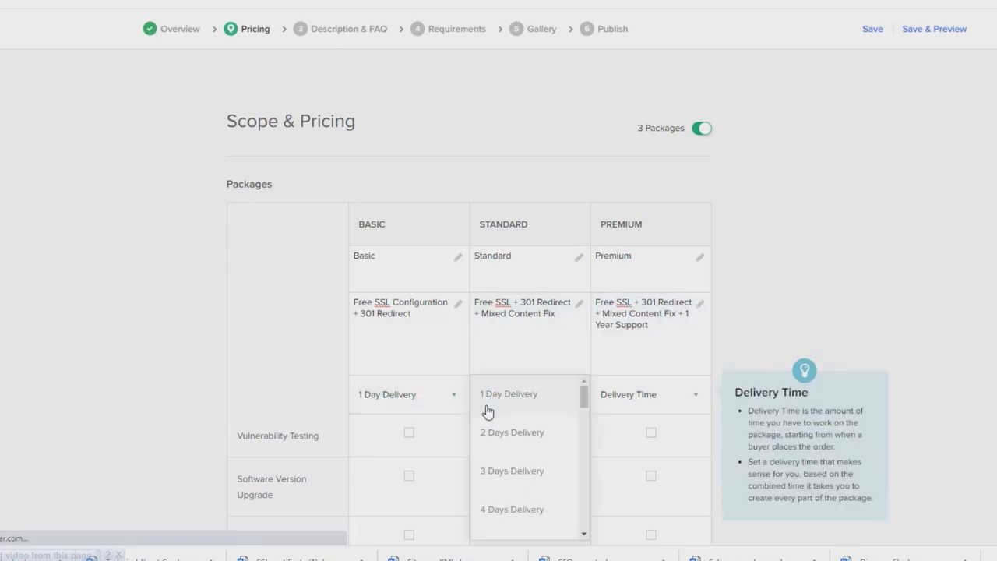
pyautogui.click(509, 405)
pyautogui.click(596, 407)
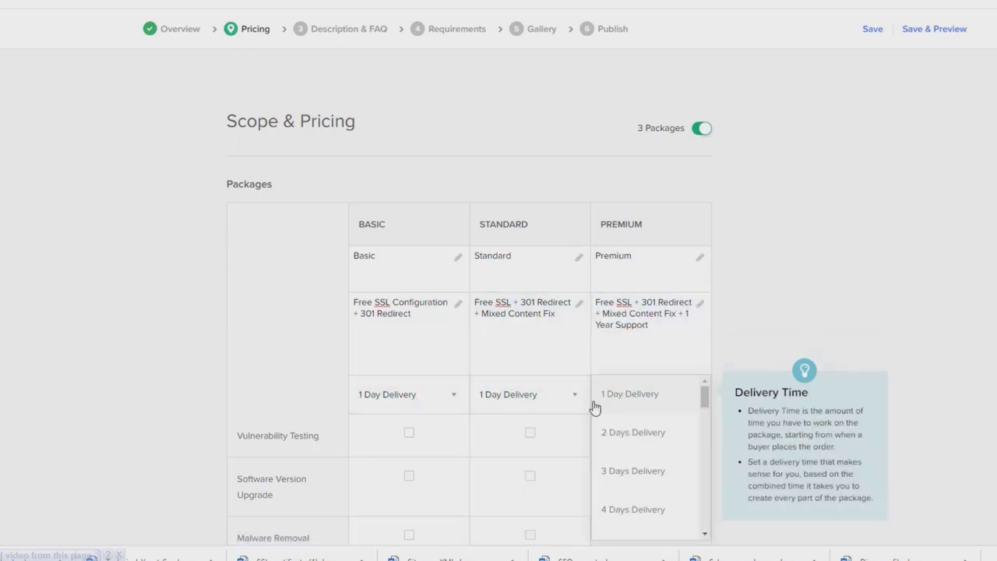
pyautogui.click(616, 397)
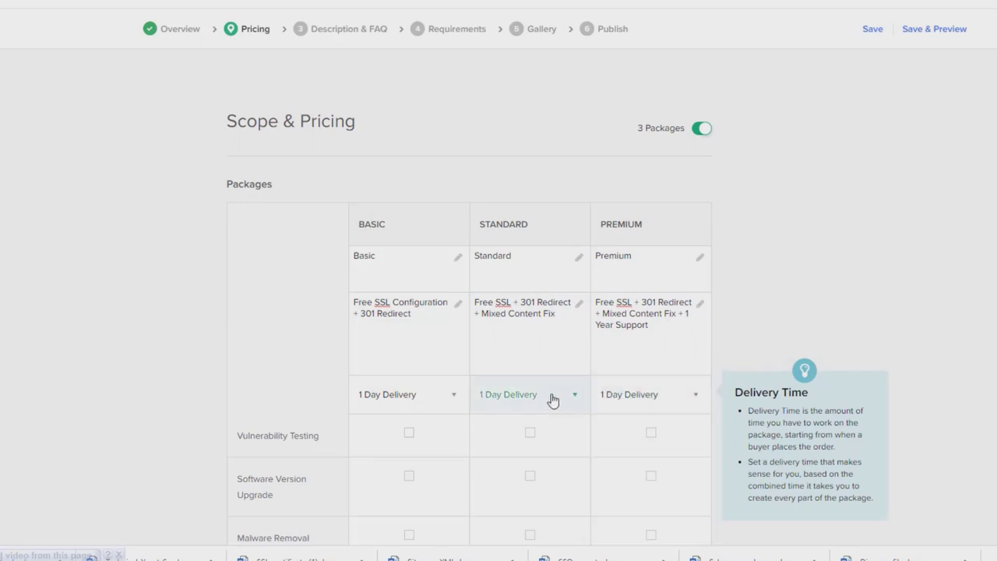
# Set the revisions of the Standard and Premium packages to Unlimited.
pyautogui.scroll(-3, 553, 400)
pyautogui.scroll(-1, 667, 227)
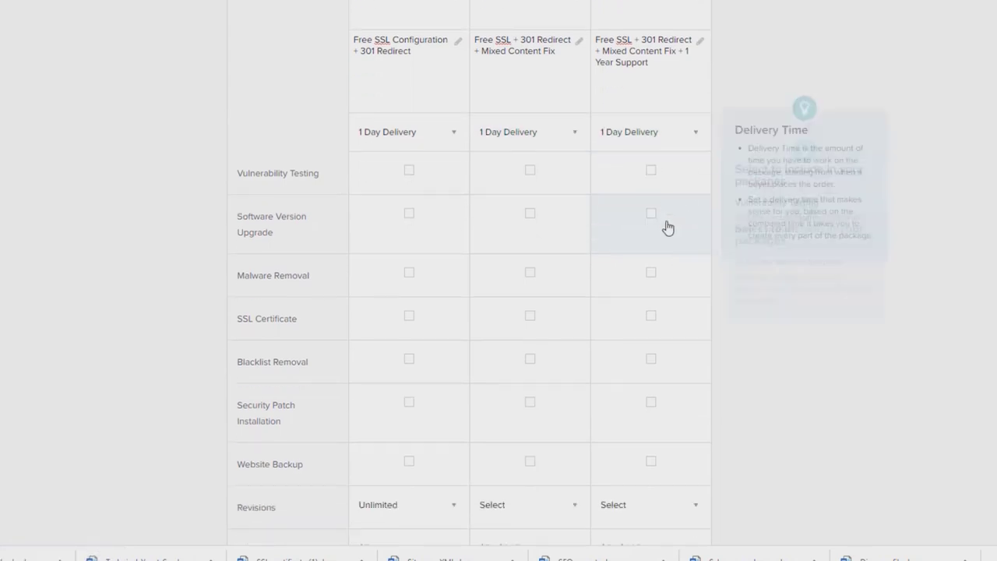
pyautogui.scroll(-2, 665, 226)
pyautogui.scroll(3, 663, 227)
pyautogui.scroll(-3, 620, 254)
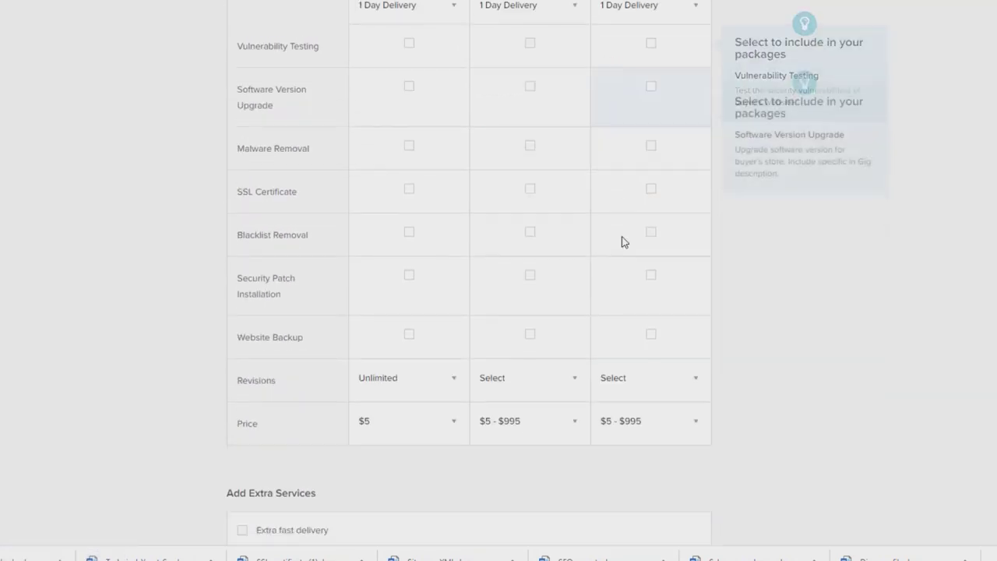
pyautogui.click(525, 375)
pyautogui.scroll(-3, 527, 436)
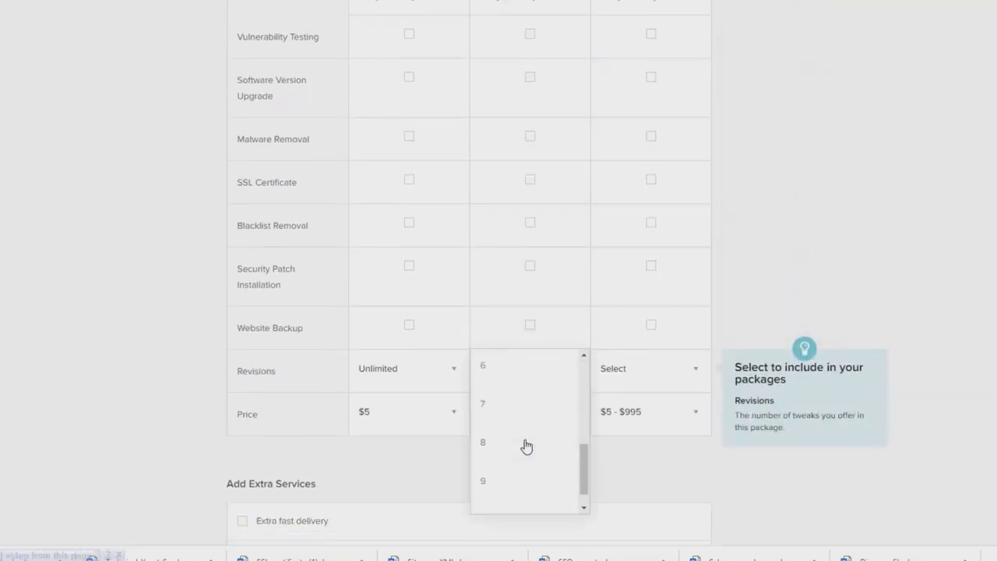
pyautogui.scroll(-5, 528, 460)
pyautogui.click(536, 238)
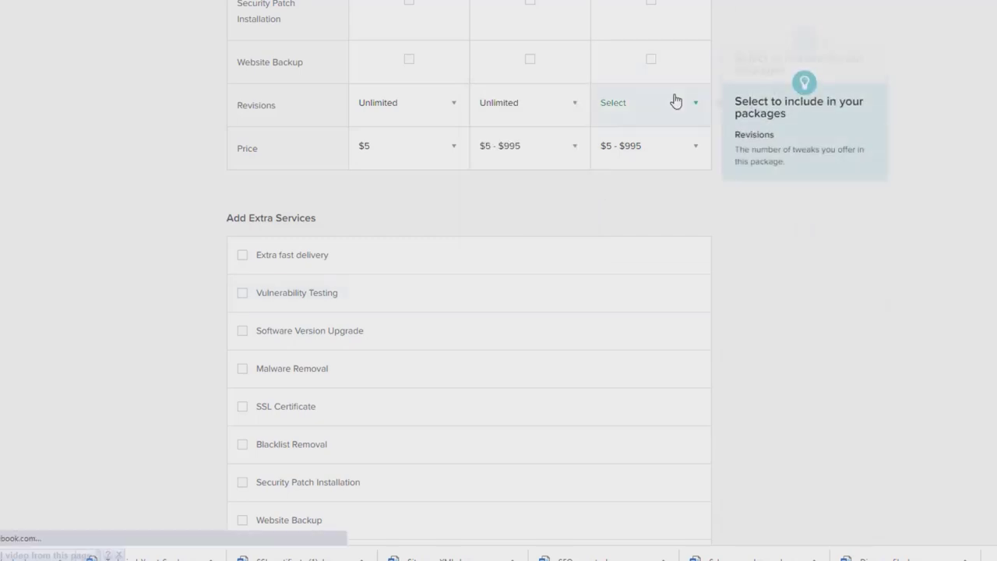
pyautogui.click(675, 102)
pyautogui.scroll(-5, 652, 196)
pyautogui.click(646, 231)
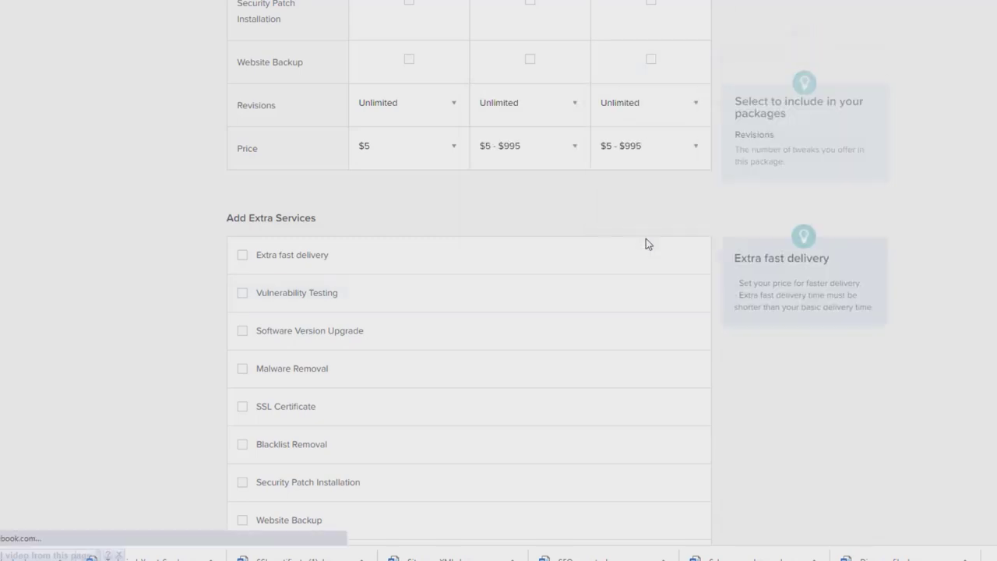
# Price the Standard package at $10 and the Premium package at $20.
pyautogui.click(521, 147)
pyautogui.scroll(-3, 530, 252)
pyautogui.scroll(3, 518, 187)
pyautogui.click(519, 184)
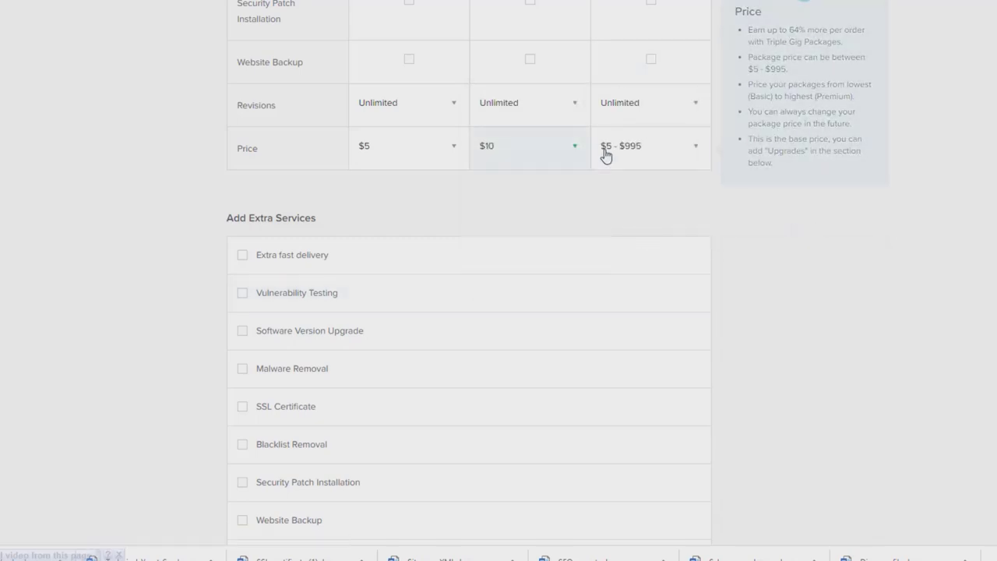
pyautogui.click(606, 155)
pyautogui.scroll(-1, 637, 226)
pyautogui.scroll(1, 643, 275)
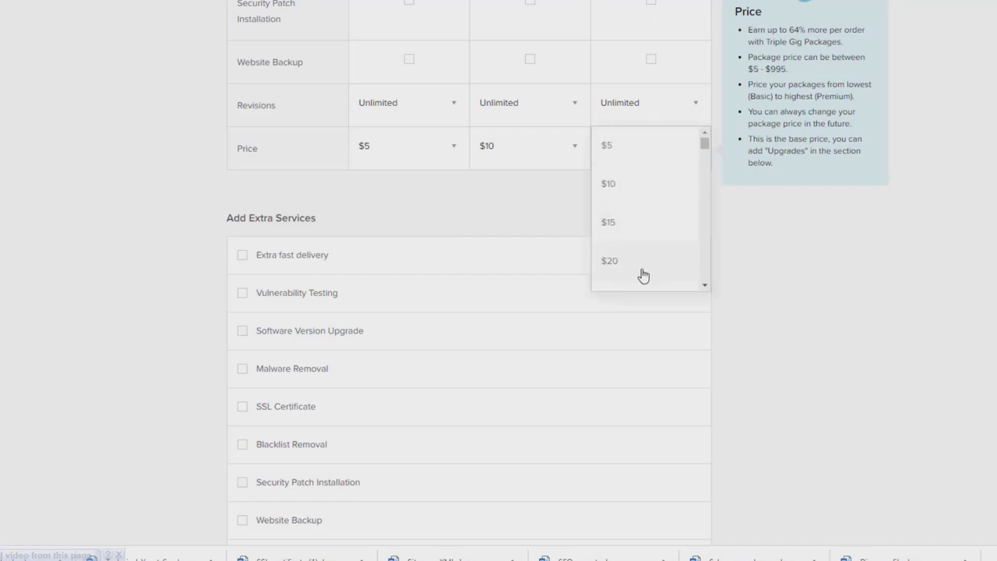
pyautogui.click(641, 274)
pyautogui.scroll(-2, 685, 261)
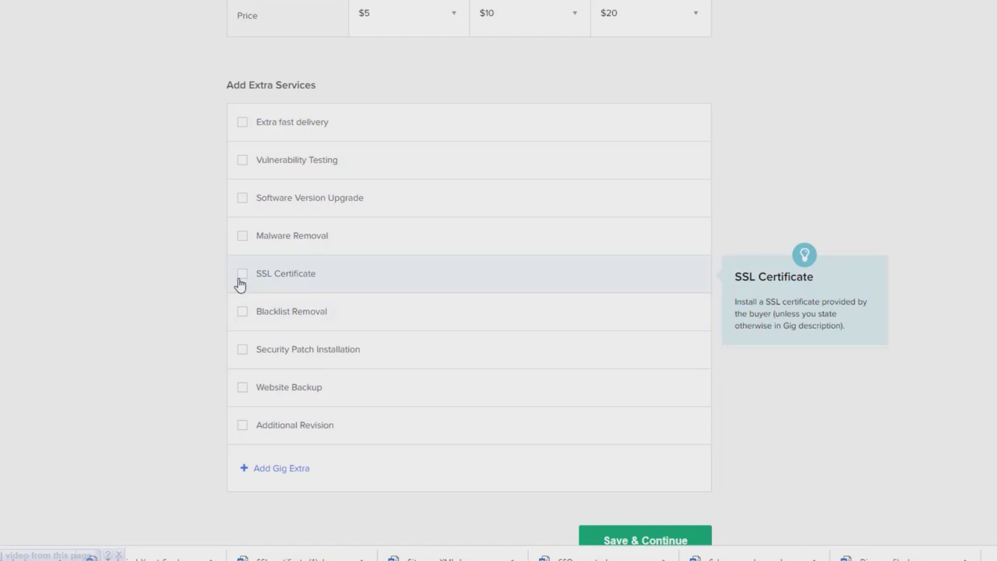
# Save the scope and pricing settings and continue to the empty gig description field.
pyautogui.scroll(8, 312, 325)
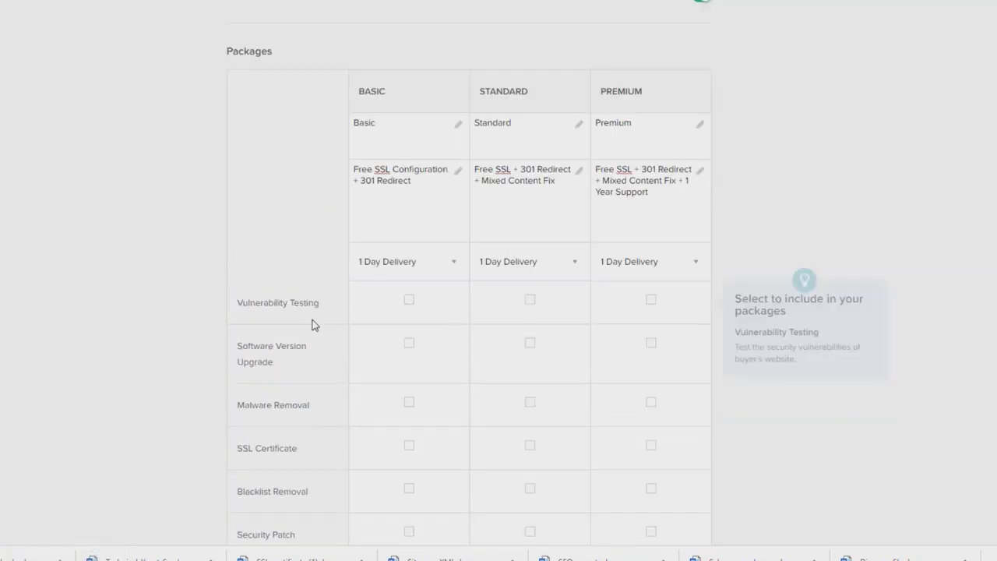
pyautogui.scroll(-10, 314, 325)
pyautogui.click(681, 409)
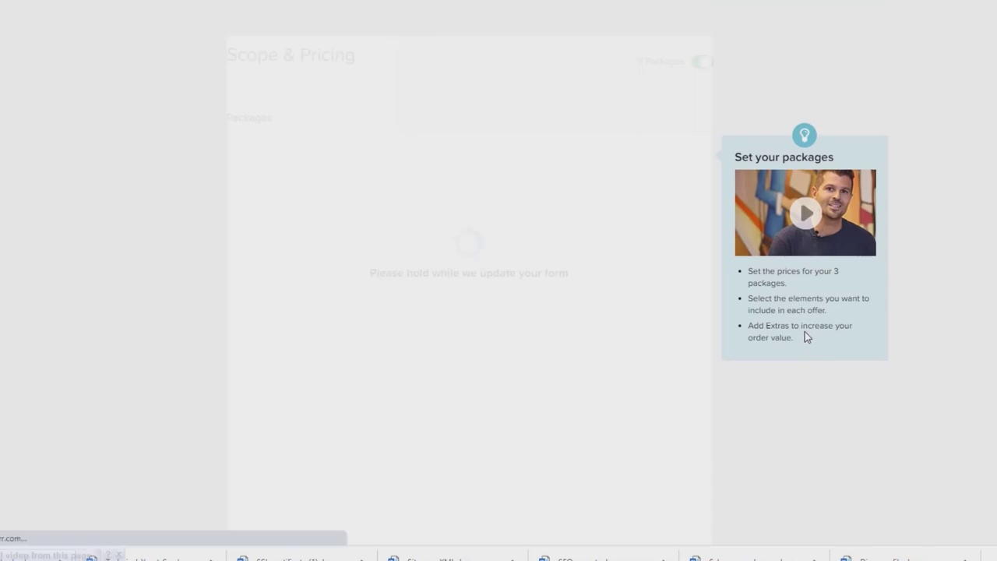
pyautogui.click(599, 269)
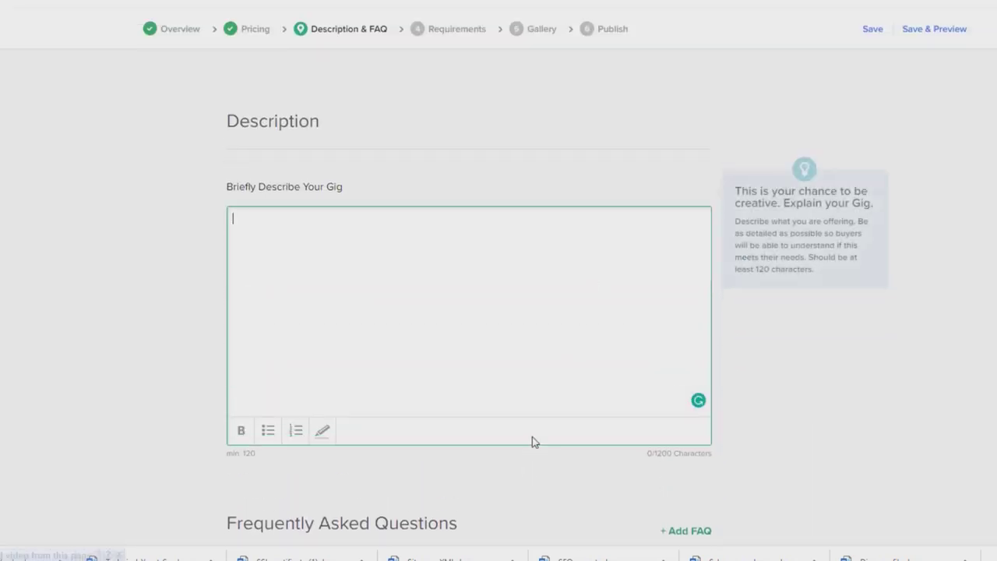
# Switch to the file folder, open SSL-certificate (1).docx in Word, and copy the text below its title with editing enabled.
pyautogui.hotkey('alt', 'Tab')
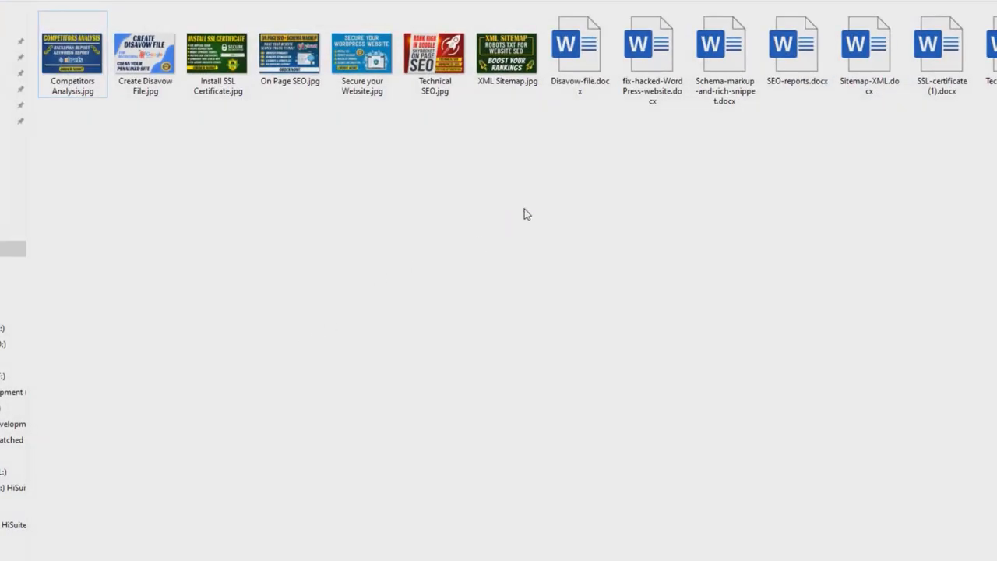
pyautogui.doubleClick(940, 82)
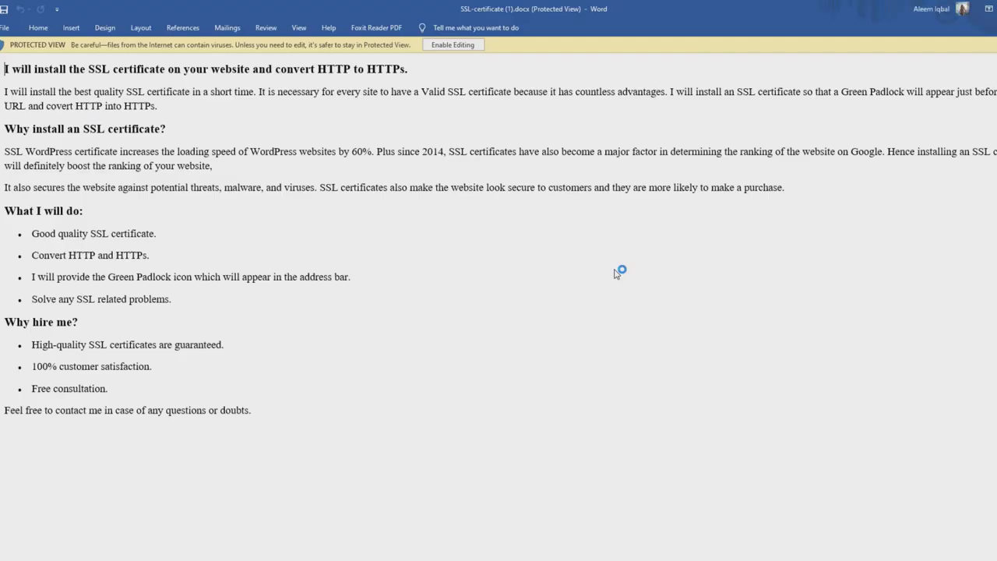
pyautogui.click(454, 45)
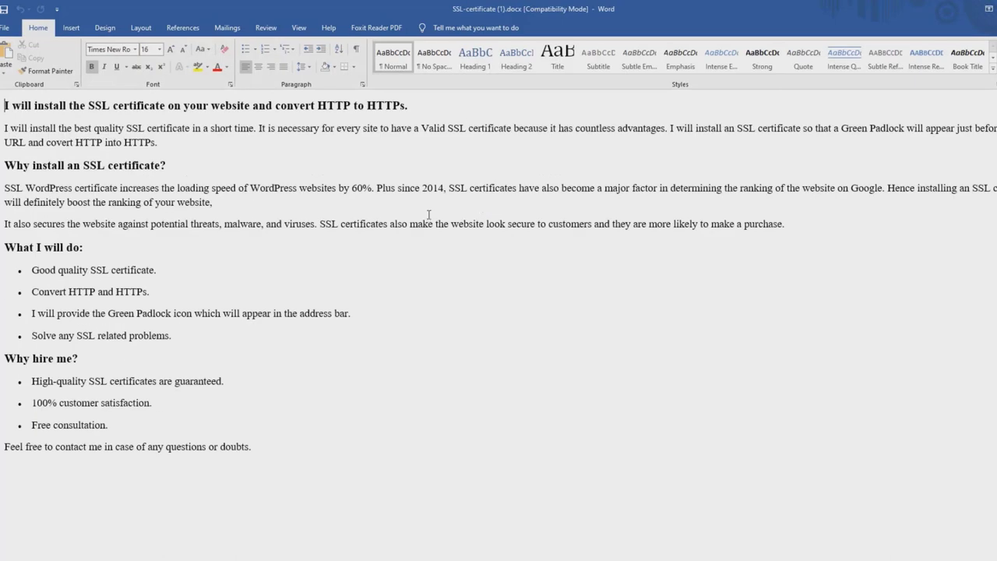
pyautogui.moveTo(4, 126); pyautogui.dragTo(273, 469)
# Switch back to the Fiverr gig form and paste the copied SSL text into the gig description.
pyautogui.hotkey('alt', 'Tab')
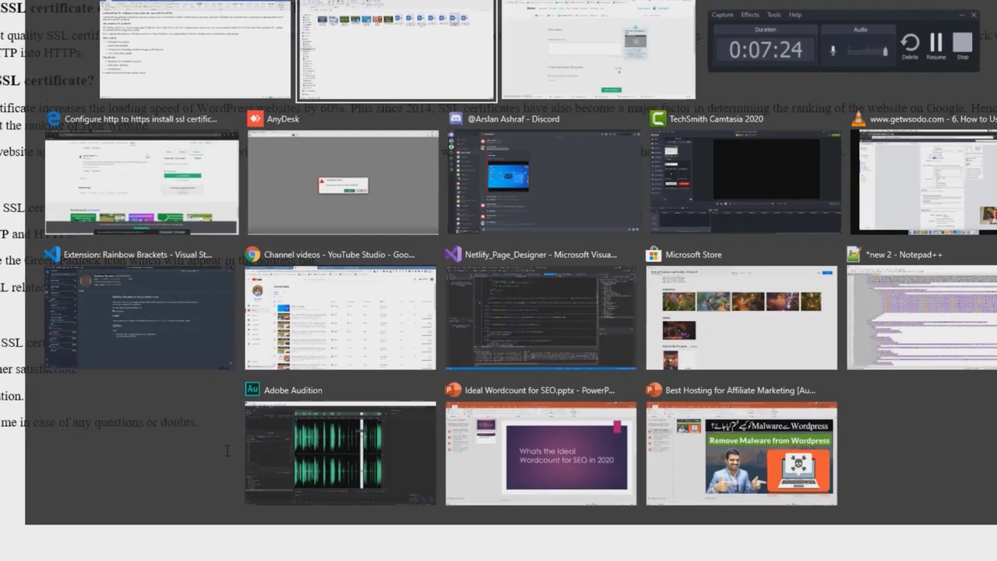
pyautogui.click(347, 300)
pyautogui.hotkey('ctrl', 'v')
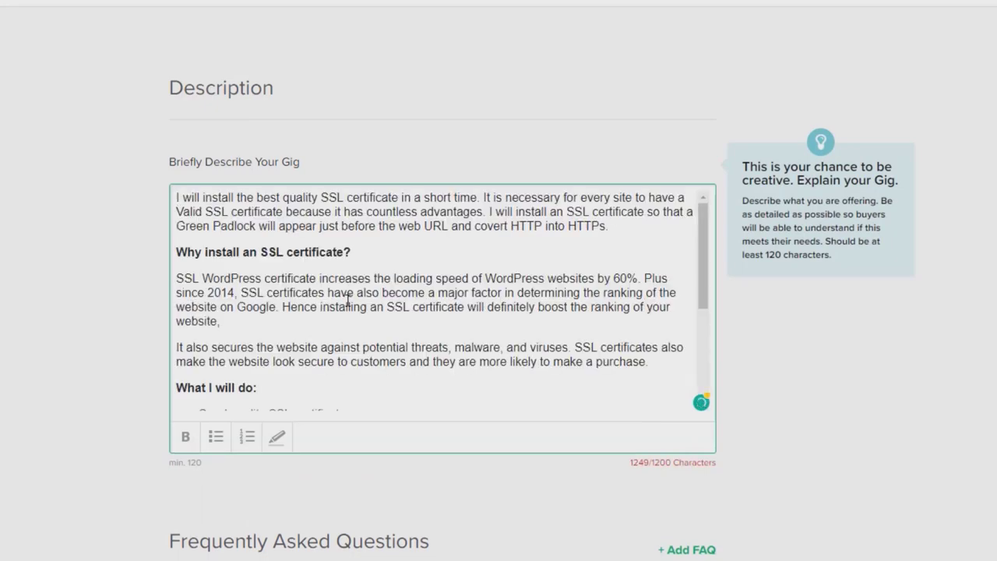
pyautogui.scroll(-2, 348, 301)
pyautogui.scroll(-1, 347, 301)
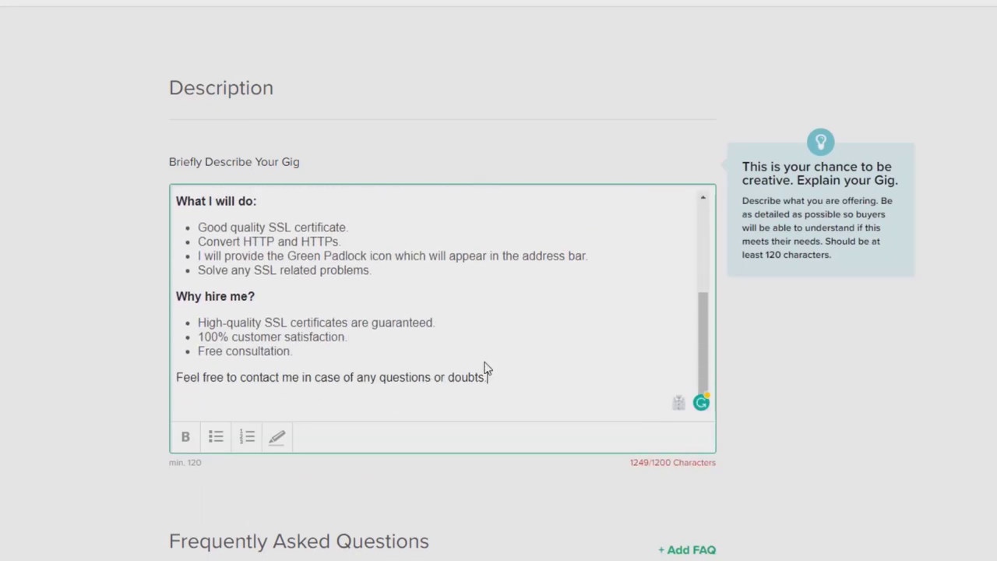
# Shorten the description by deleting its opening sentence, "I will install the best quality SSL certificate in a short time.".
pyautogui.scroll(3, 484, 368)
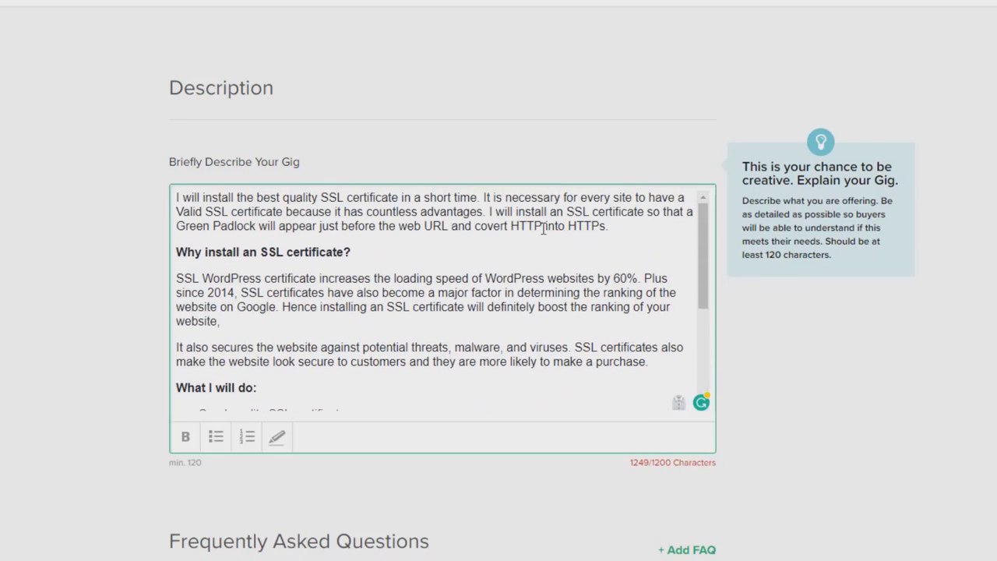
pyautogui.moveTo(627, 225); pyautogui.dragTo(489, 212)
pyautogui.click(484, 211)
pyautogui.moveTo(484, 197); pyautogui.dragTo(176, 197)
pyautogui.press('BackSpace')
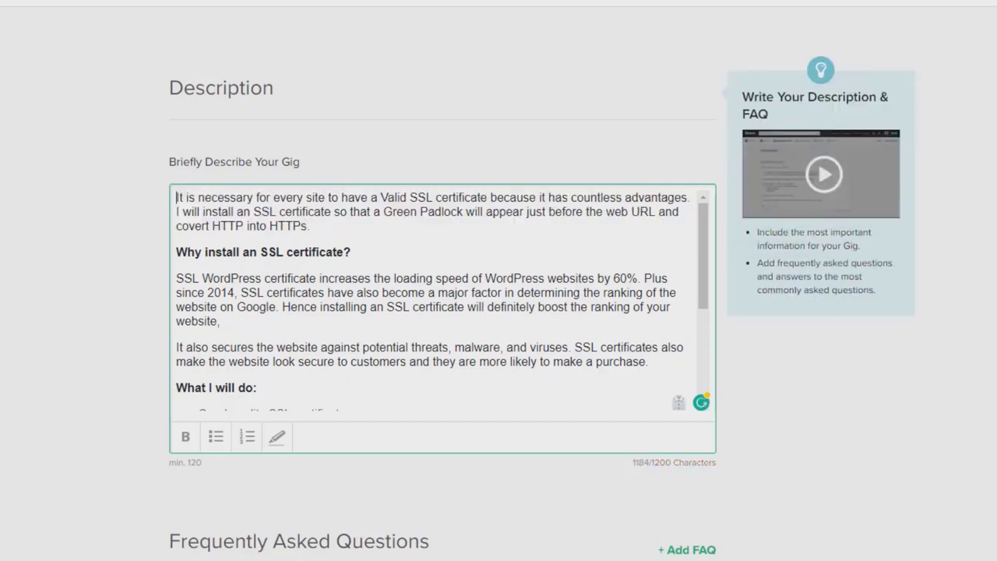
# Make the bullet lists under "What I will do:" and "Why hire me?" bold in the description.
pyautogui.scroll(-3, 498, 312)
pyautogui.scroll(-2, 187, 198)
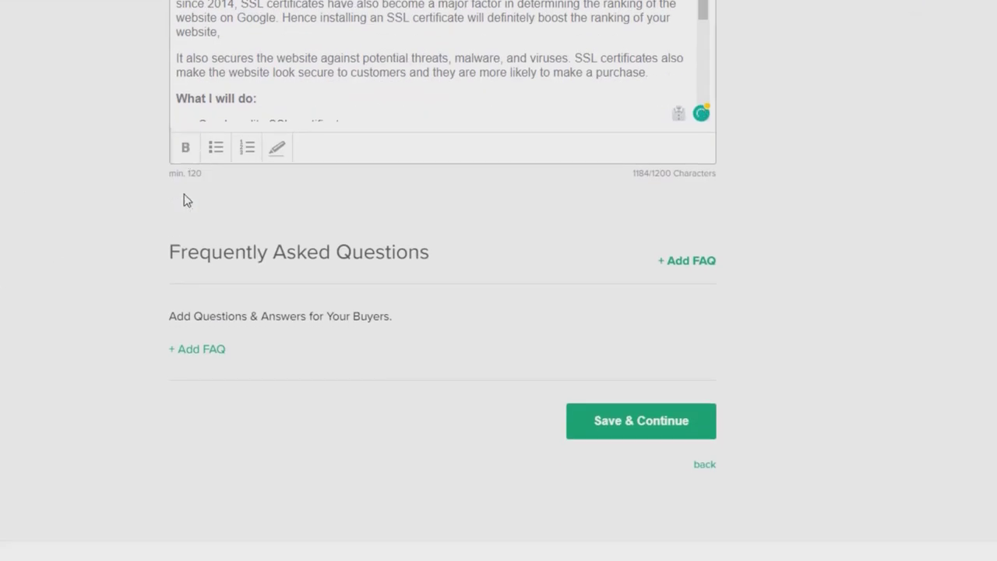
pyautogui.scroll(-2, 314, 14)
pyautogui.scroll(2, 343, 158)
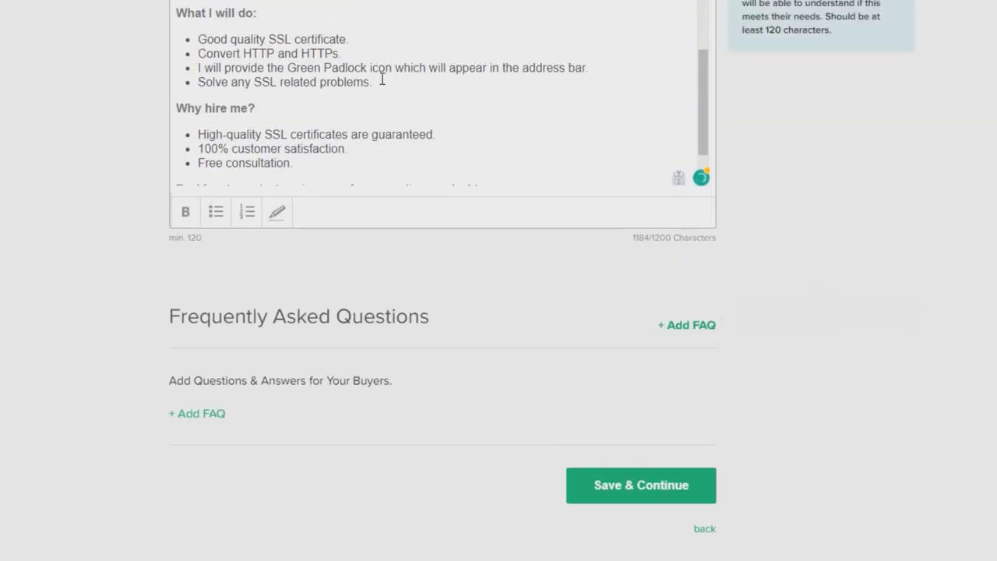
pyautogui.moveTo(383, 83); pyautogui.dragTo(195, 37)
pyautogui.scroll(-1, 325, 145)
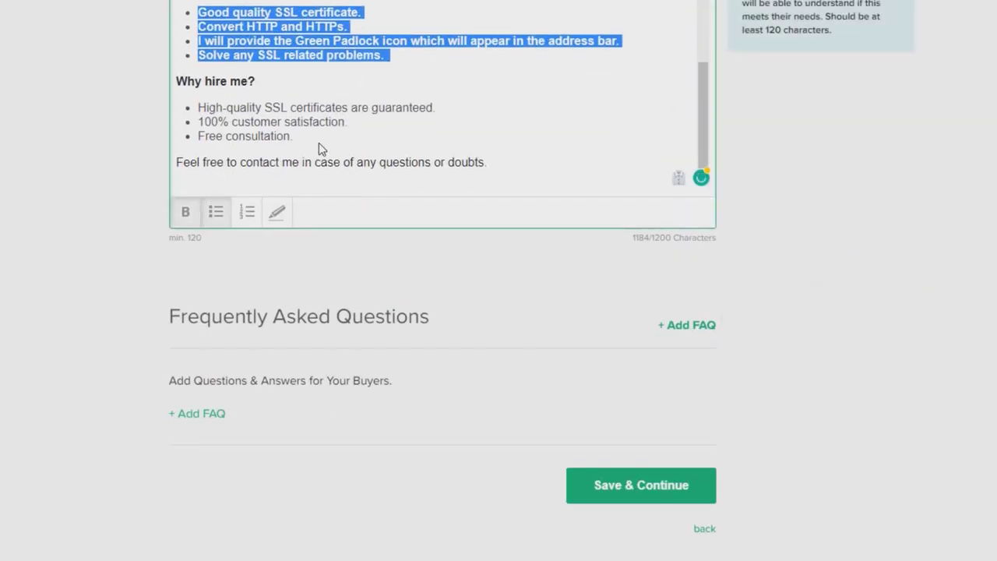
pyautogui.moveTo(327, 127); pyautogui.dragTo(189, 95)
pyautogui.scroll(-2, 132, 229)
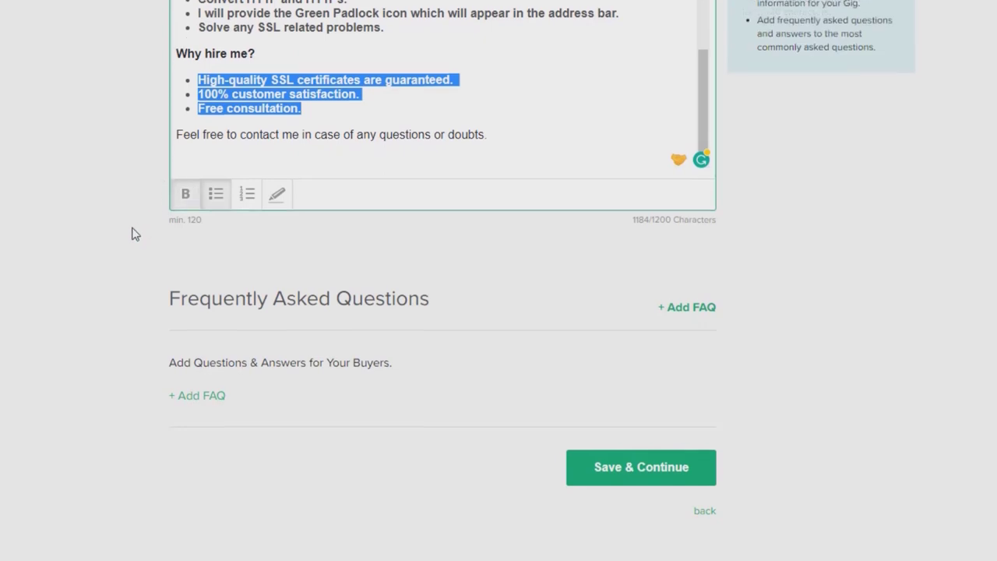
# Start a new FAQ entry with the question "Does SSL has any Impact on Rankings?".
pyautogui.click(181, 265)
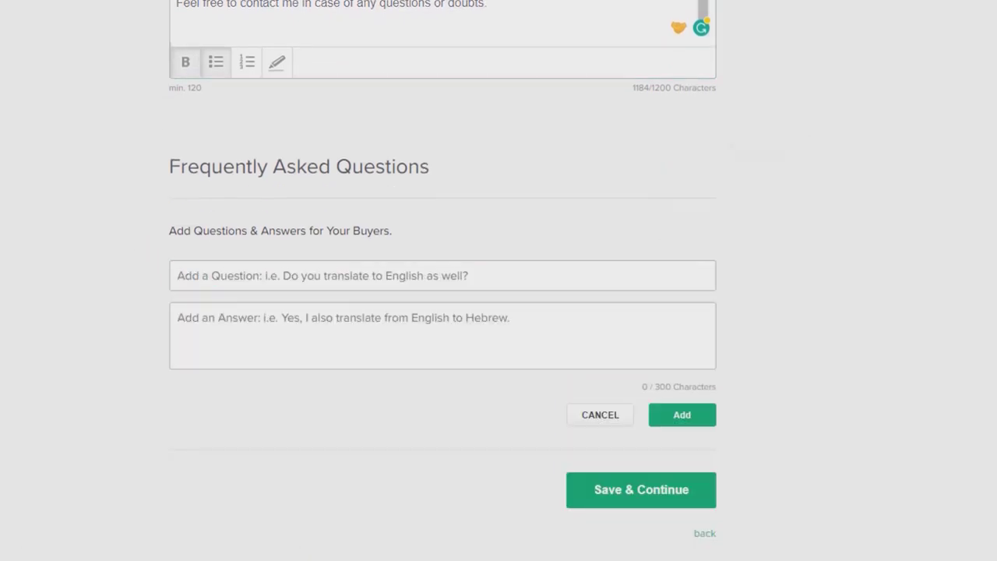
pyautogui.hotkey('alt', 'Tab')
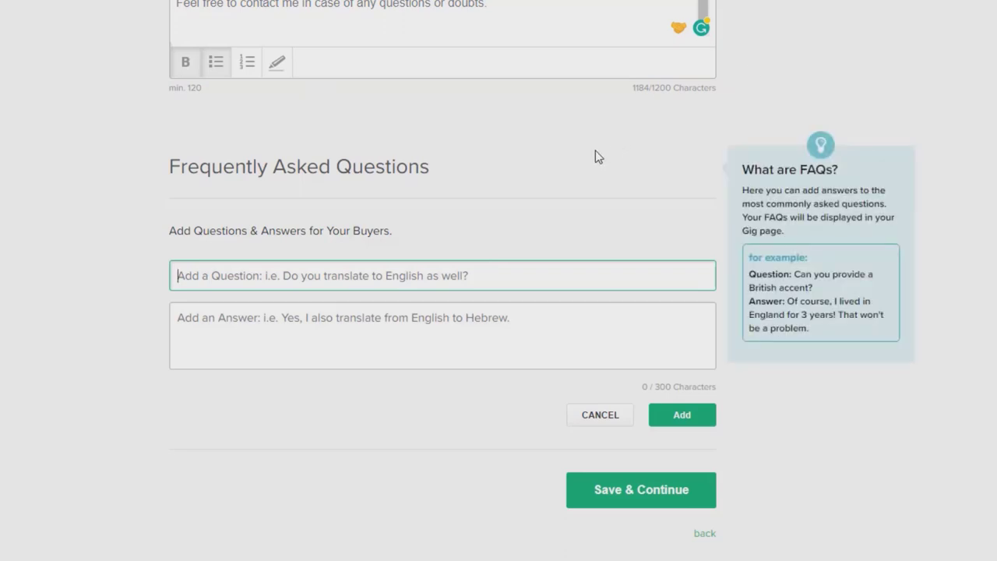
pyautogui.write('Do')
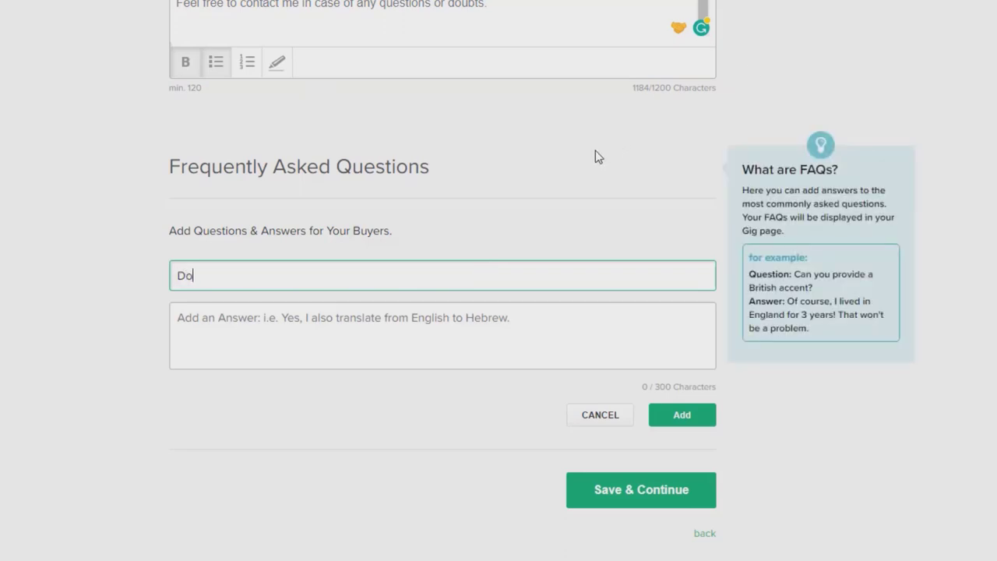
pyautogui.write('esnSSL has any')
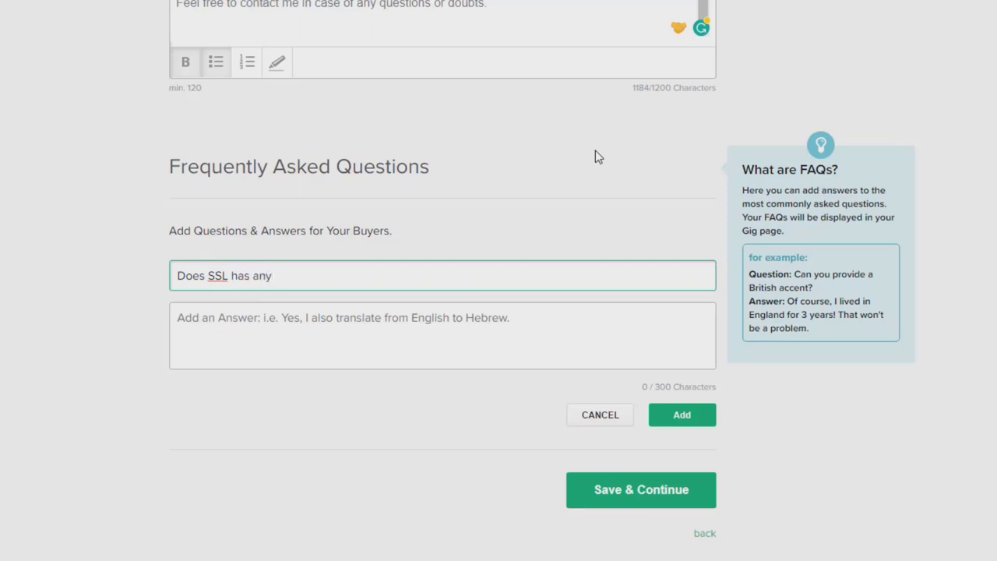
pyautogui.write(' Impact on Rankings?')
pyautogui.press('Tab')
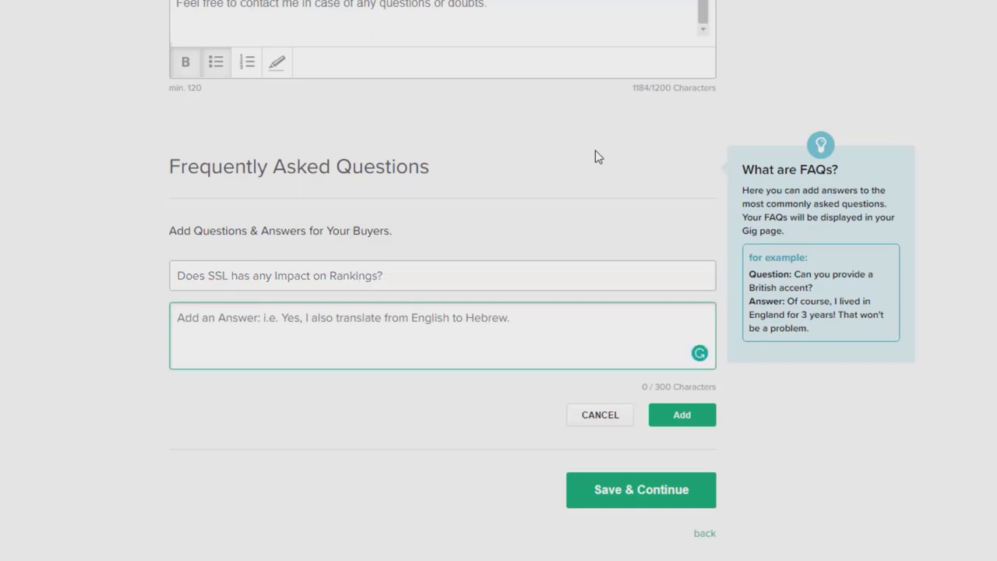
# Answer the FAQ with "Its 2020 and SSL has a huge impact on rankings. SSL also increases User Experience.".
pyautogui.write('Its ')
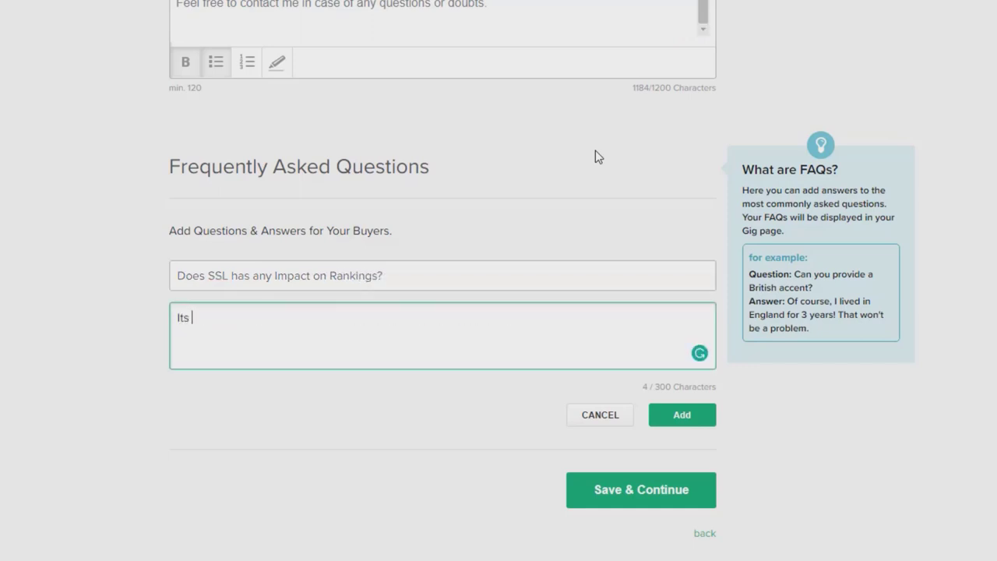
pyautogui.write('2020 and SSL a')
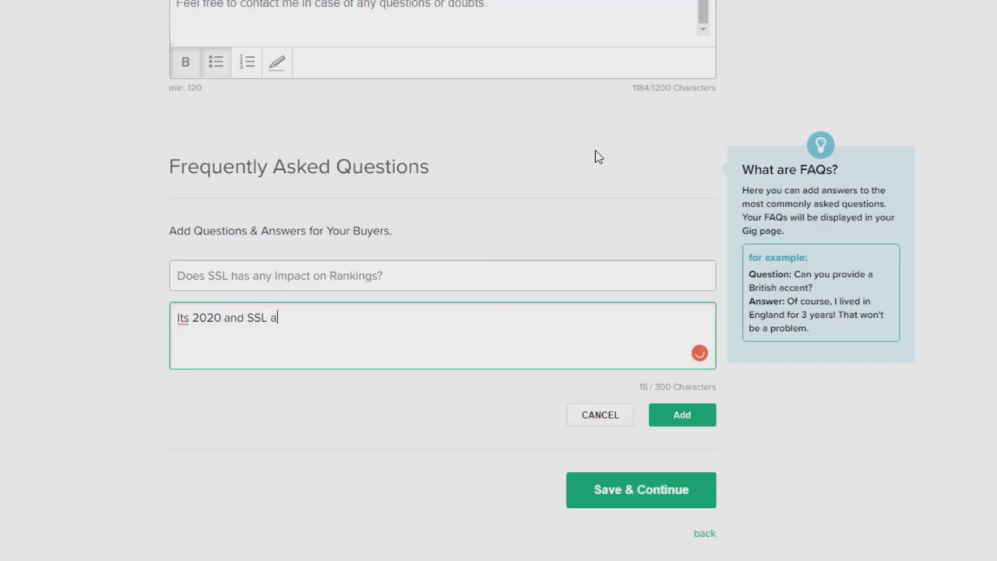
pyautogui.press('BackSpace')
pyautogui.write('has a huge i')
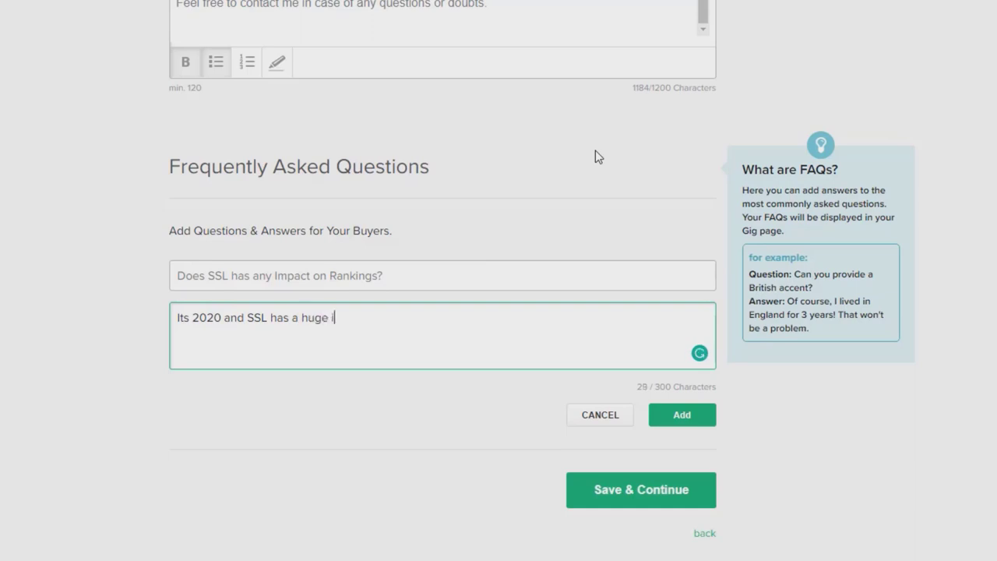
pyautogui.write('mpact on rankings.')
pyautogui.write('SSL ')
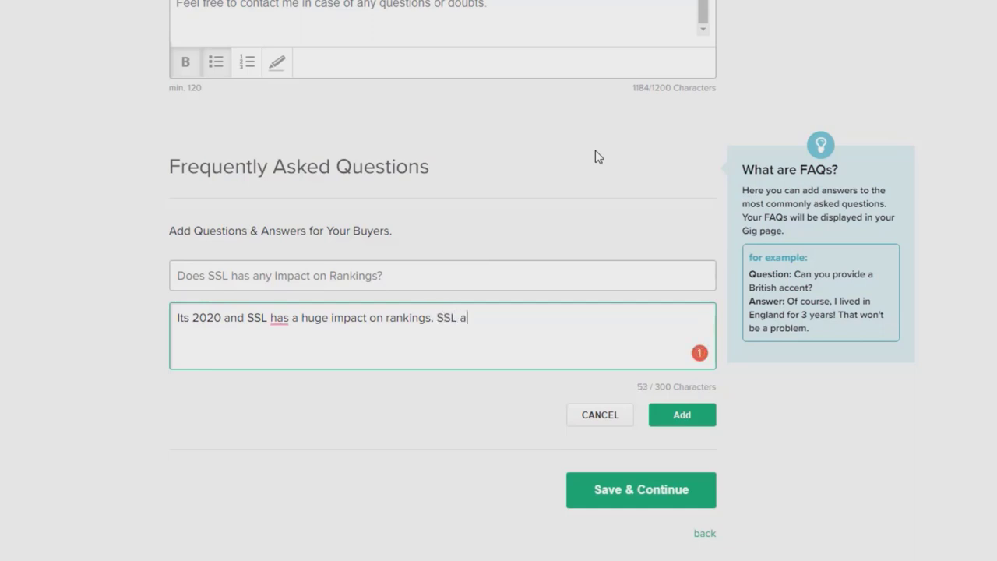
pyautogui.write('also increases User Ex')
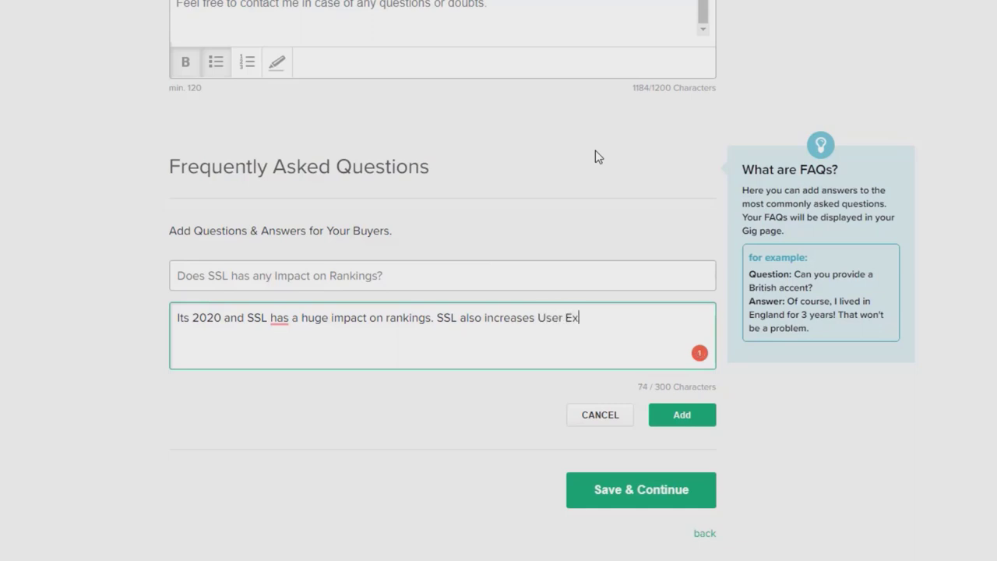
pyautogui.write('perience.')
# Replace "increases" in the answer with "has a direct impact on" and add the FAQ to the gig.
pyautogui.doubleClick(507, 318)
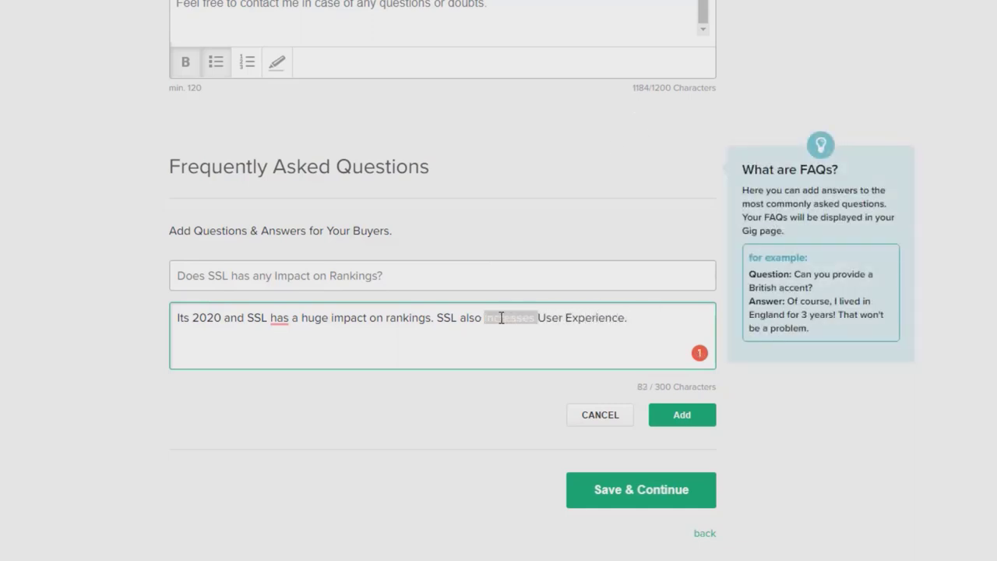
pyautogui.write('has a dire')
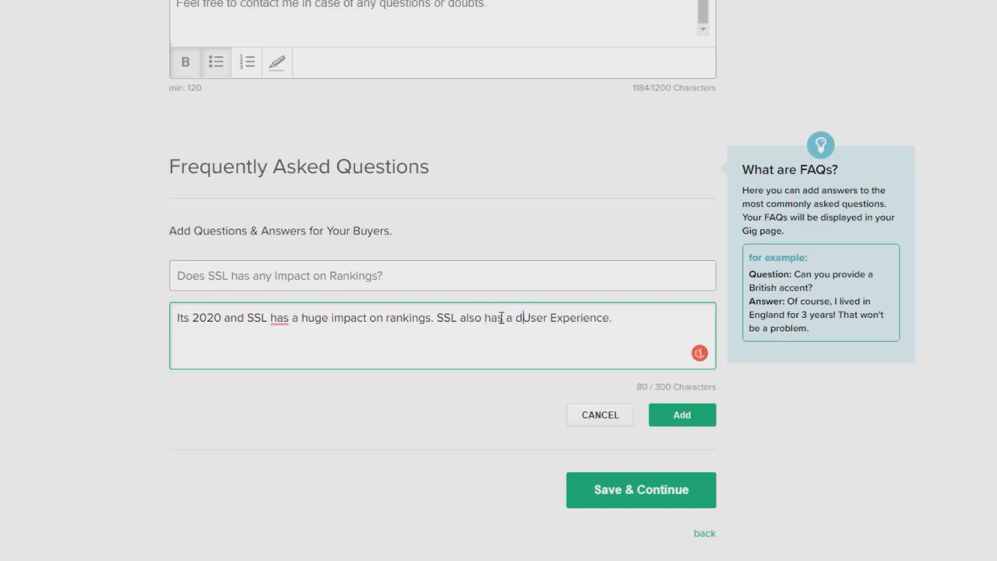
pyautogui.write('ct impact  on')
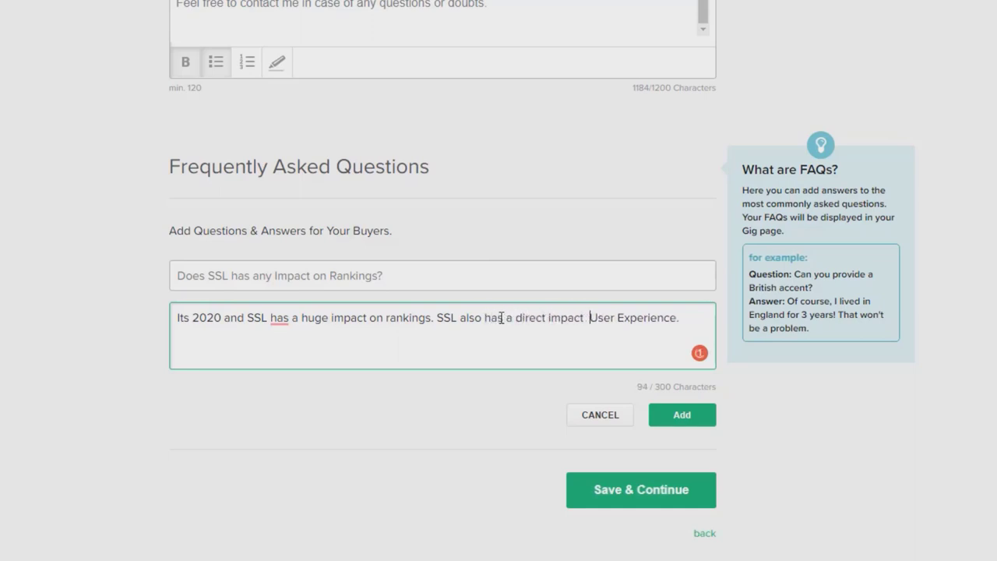
pyautogui.click(663, 419)
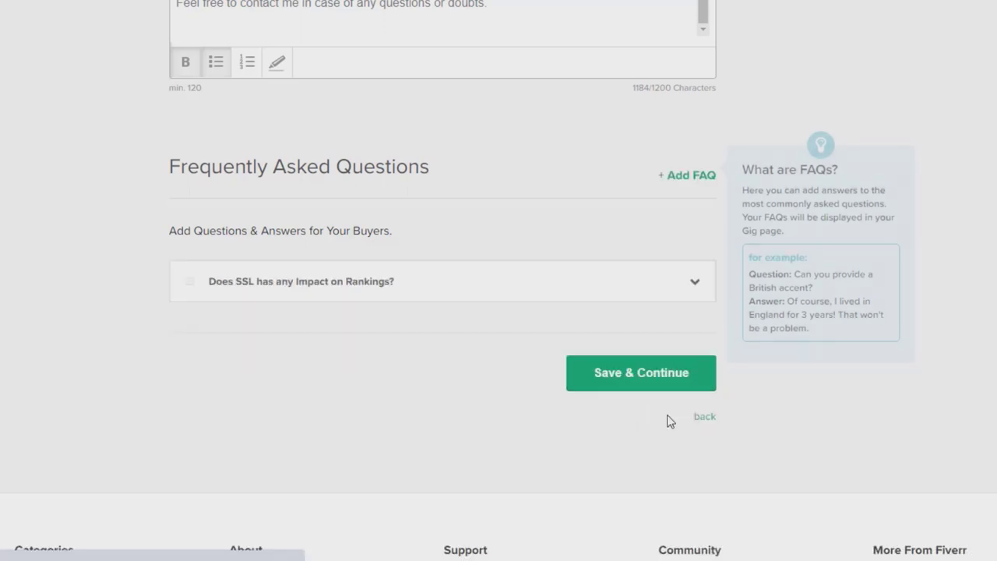
# Save and continue to the buyer requirements, and add the mandatory free-text requirement "Your Cpanel or Hosting login details?".
pyautogui.click(627, 358)
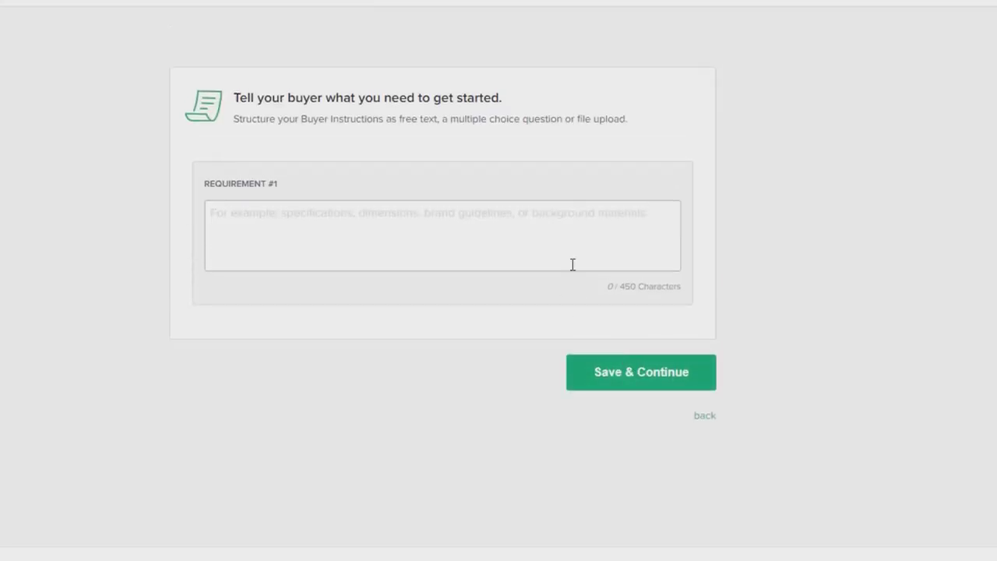
pyautogui.click(570, 228)
pyautogui.write('Your')
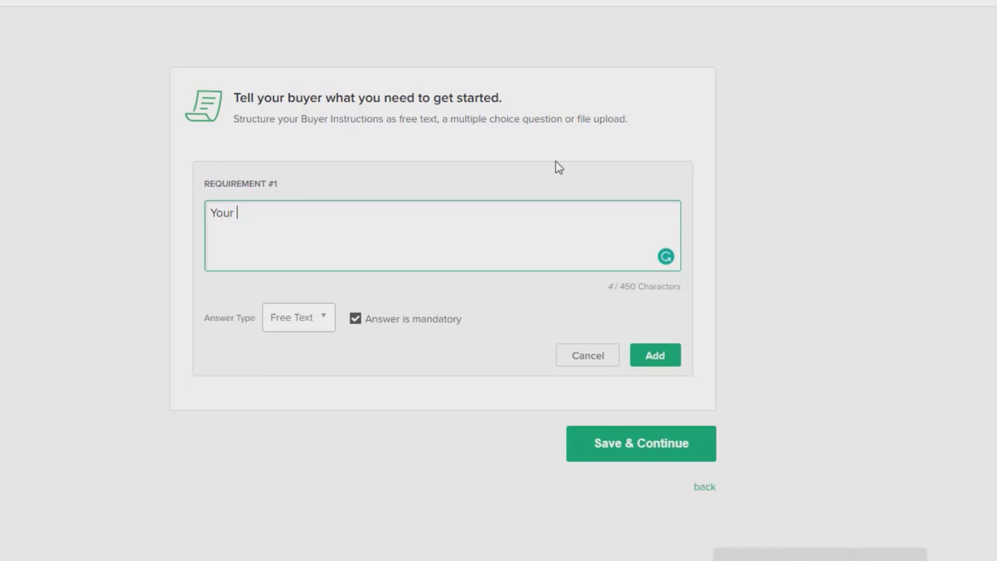
pyautogui.write('Cpanel ')
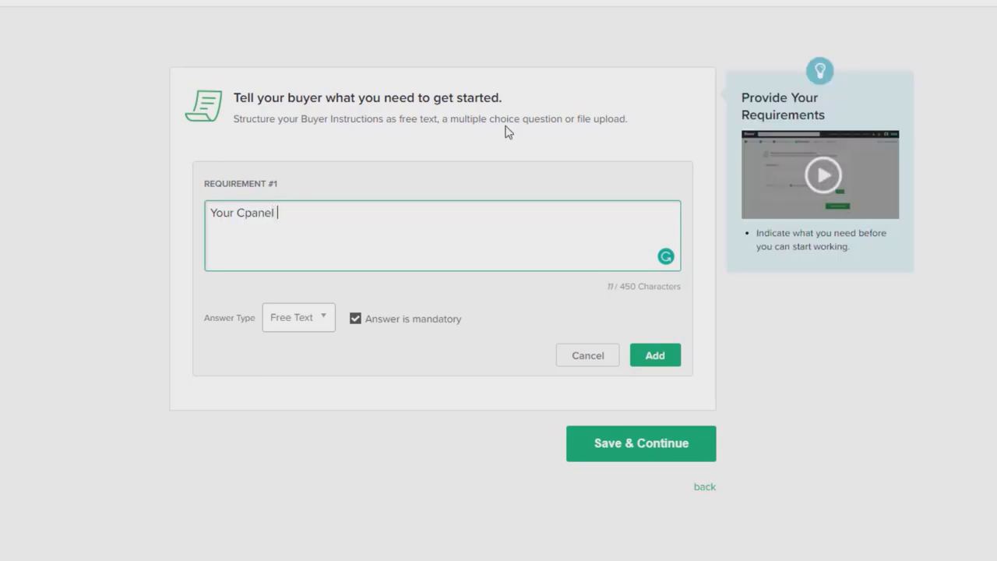
pyautogui.write('Access')
pyautogui.press('BackSpace')
pyautogui.press('BackSpace')
pyautogui.press('BackSpace')
pyautogui.press('BackSpace')
pyautogui.press('BackSpace')
pyautogui.write('login or')
pyautogui.write('details')
pyautogui.write('or Hosting')
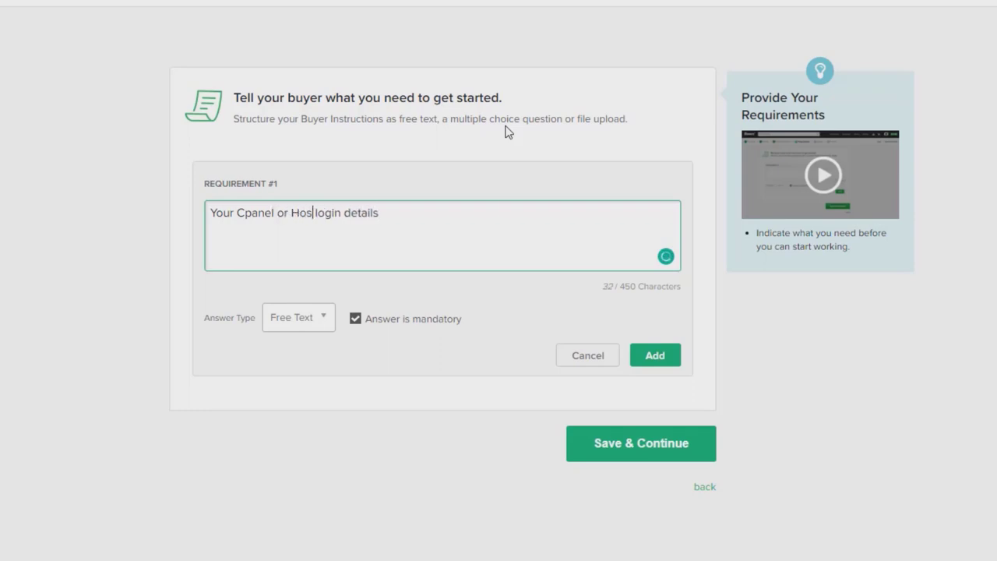
pyautogui.click(544, 220)
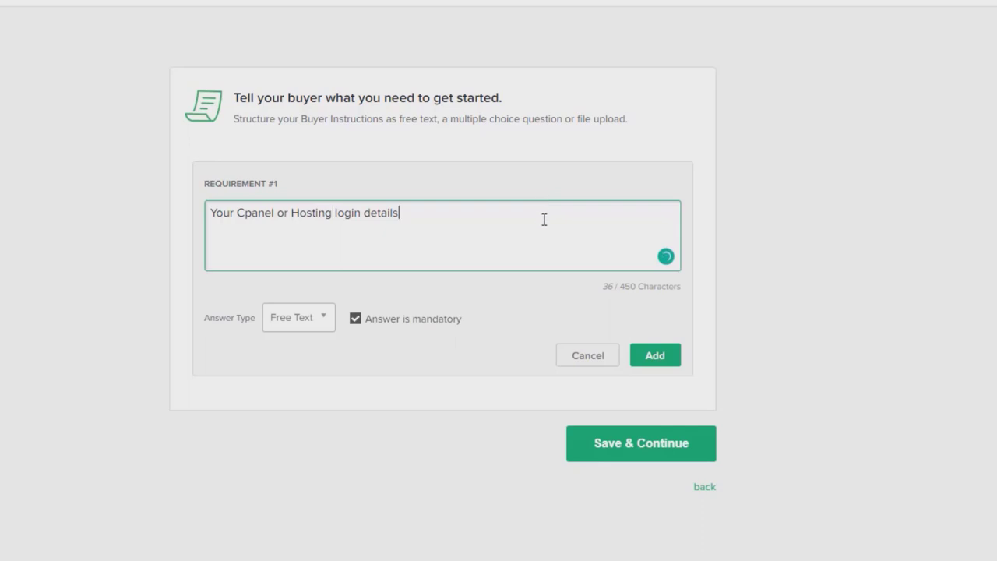
pyautogui.write('?')
pyautogui.click(639, 355)
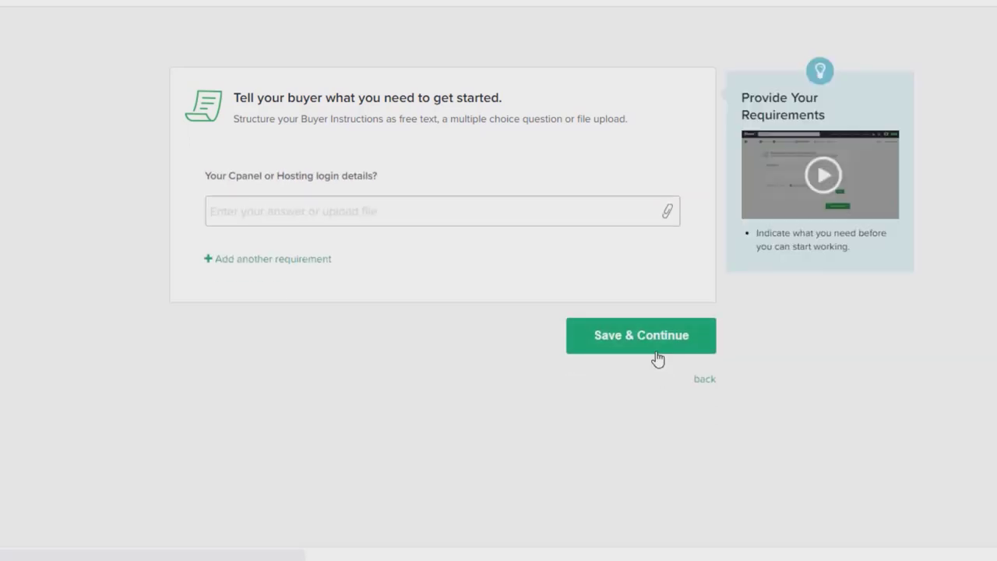
# Save the buyer requirements to continue to the gallery, and switch to the Gigs folder in File Explorer.
pyautogui.click(657, 353)
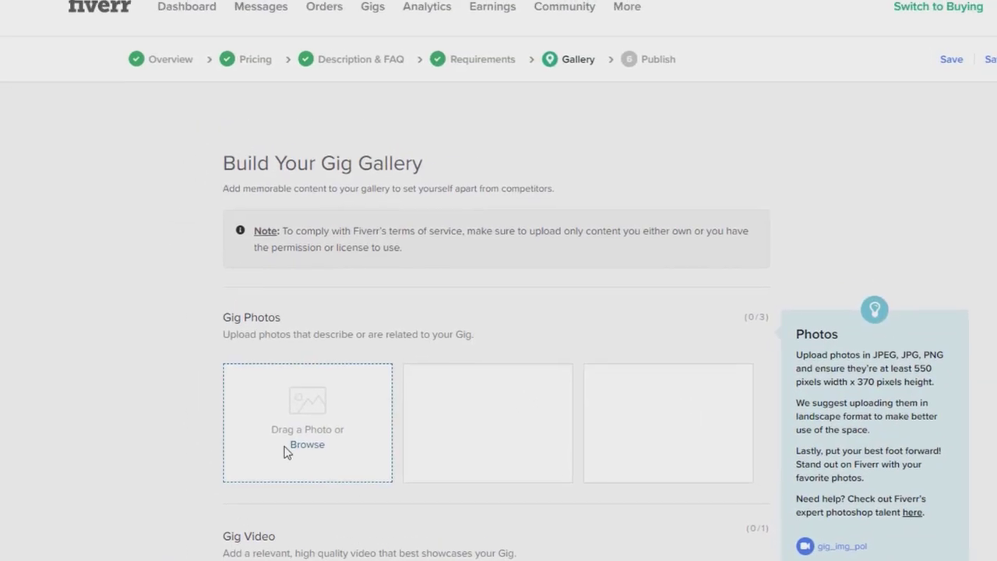
pyautogui.press('super+Tab')
pyautogui.press('Right')
pyautogui.press('Right')
pyautogui.press('Return')
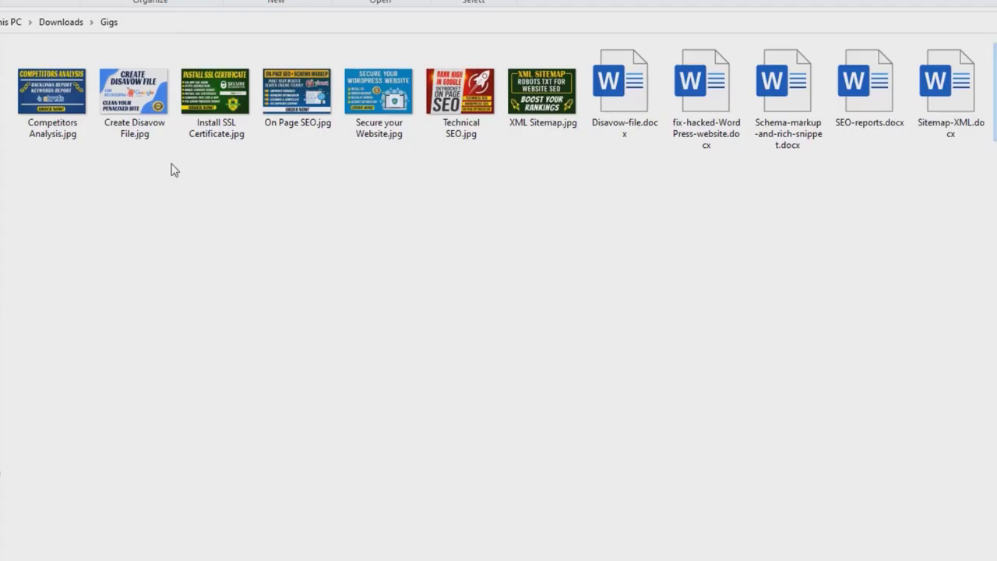
# Open the detailed file properties of Install SSL Certificate.jpg.
pyautogui.click(78, 130)
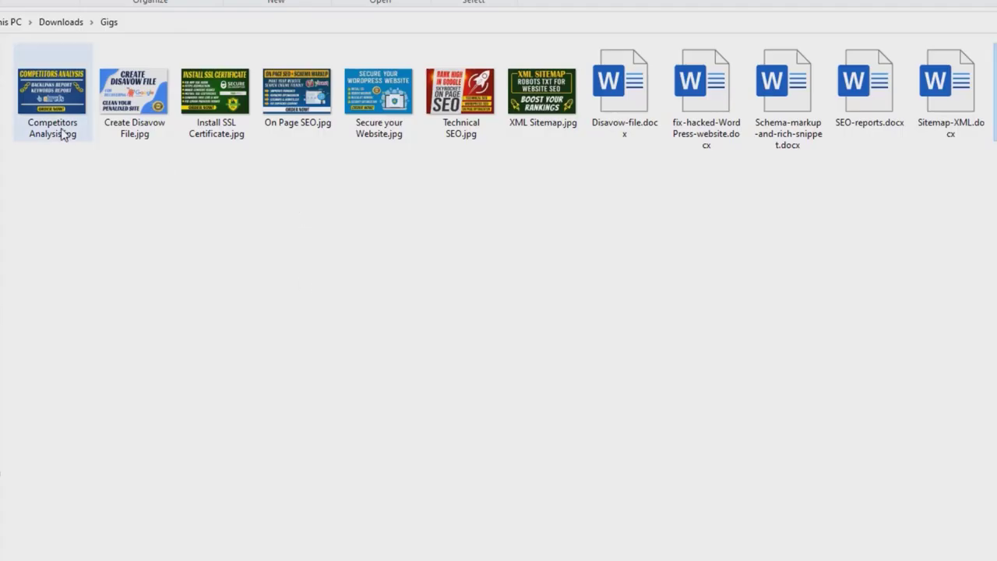
pyautogui.click(201, 122)
pyautogui.rightClick(201, 122)
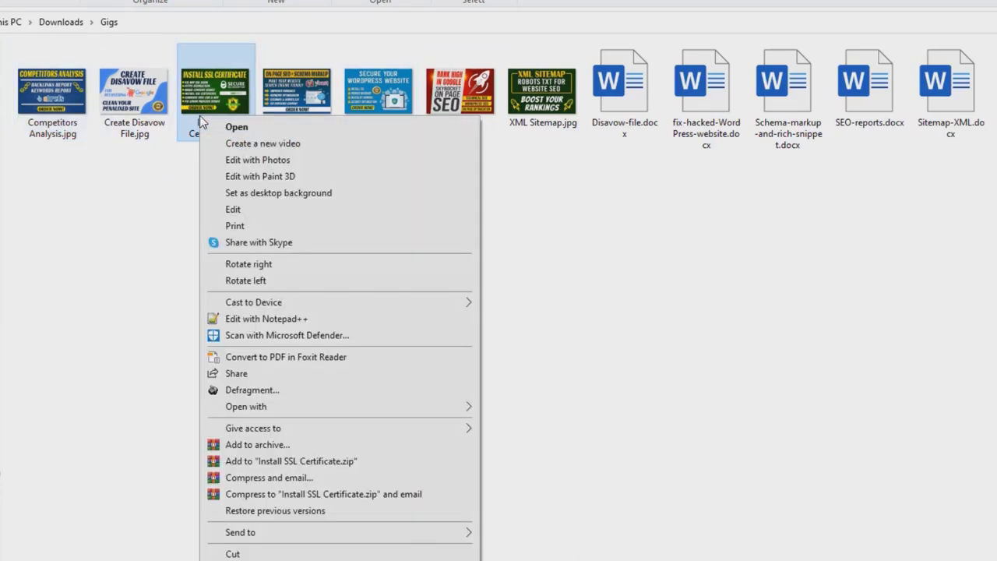
pyautogui.press('r')
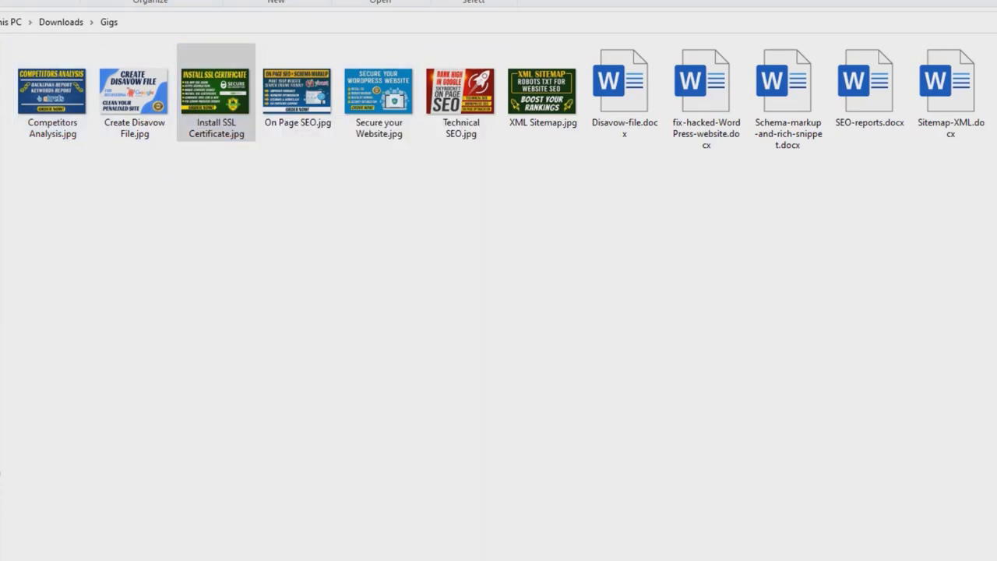
pyautogui.click(304, 154)
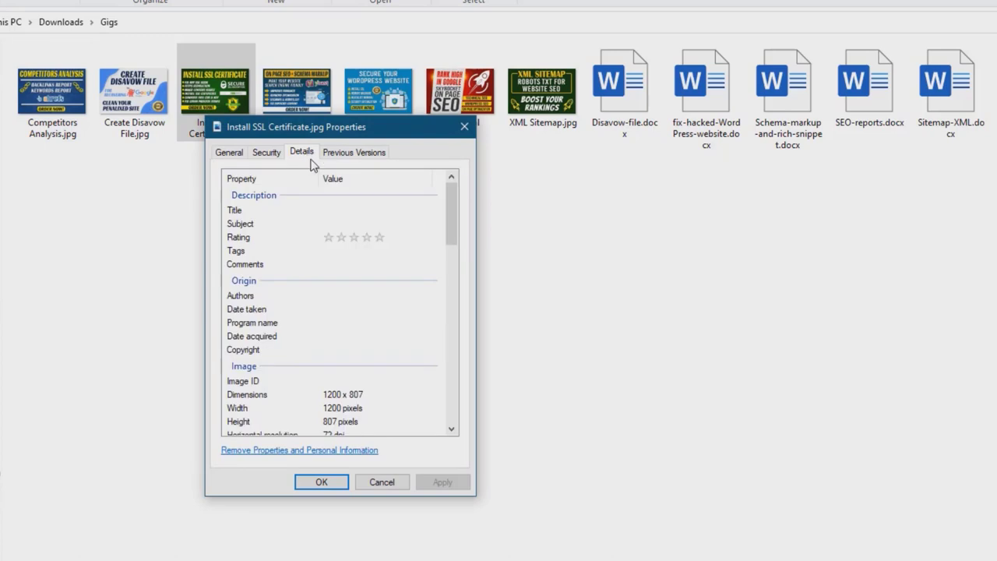
# Set the image's title to "Free SSL" and its subject to "SSL Install".
pyautogui.click(337, 215)
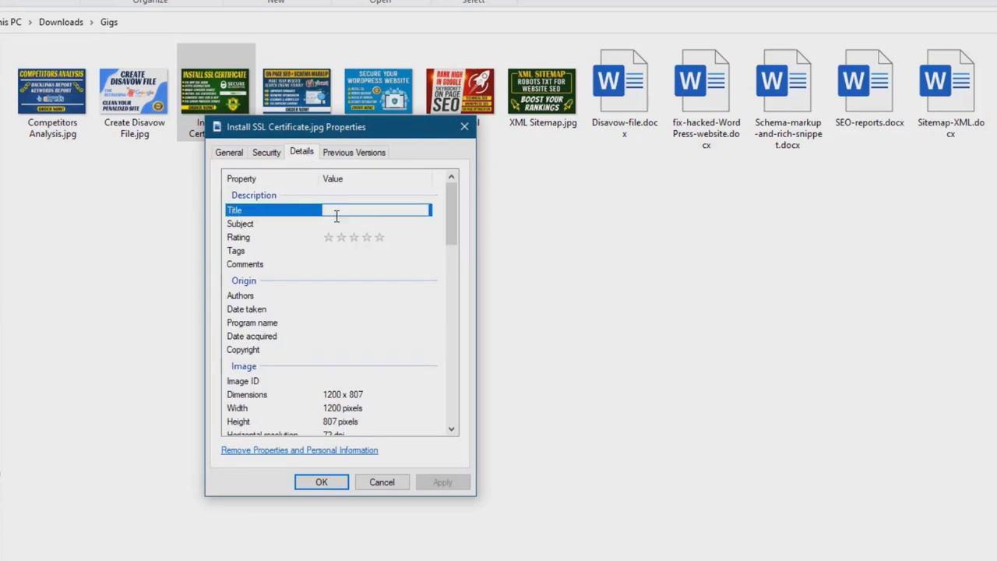
pyautogui.moveTo(371, 127); pyautogui.dragTo(607, 148)
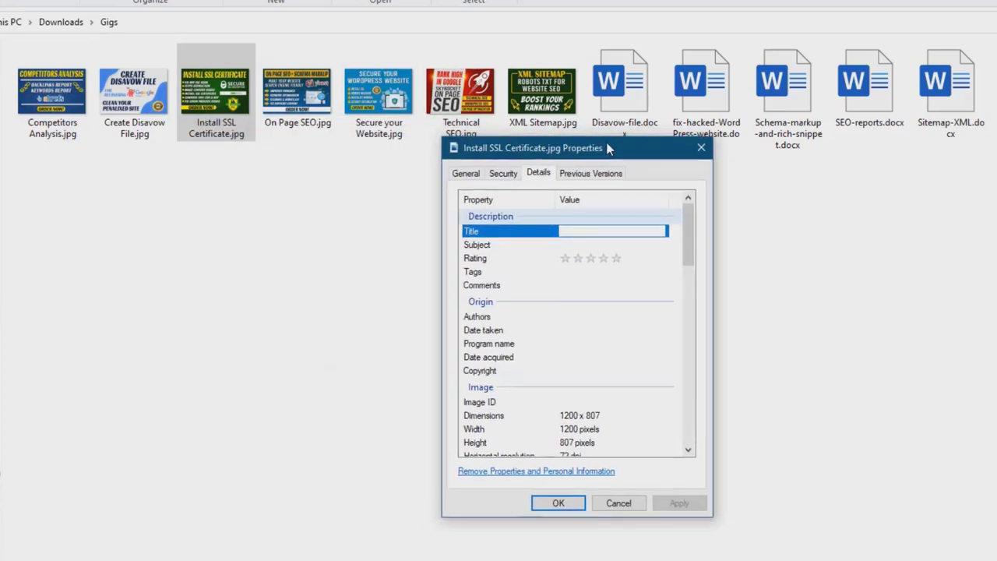
pyautogui.write('Free SSL')
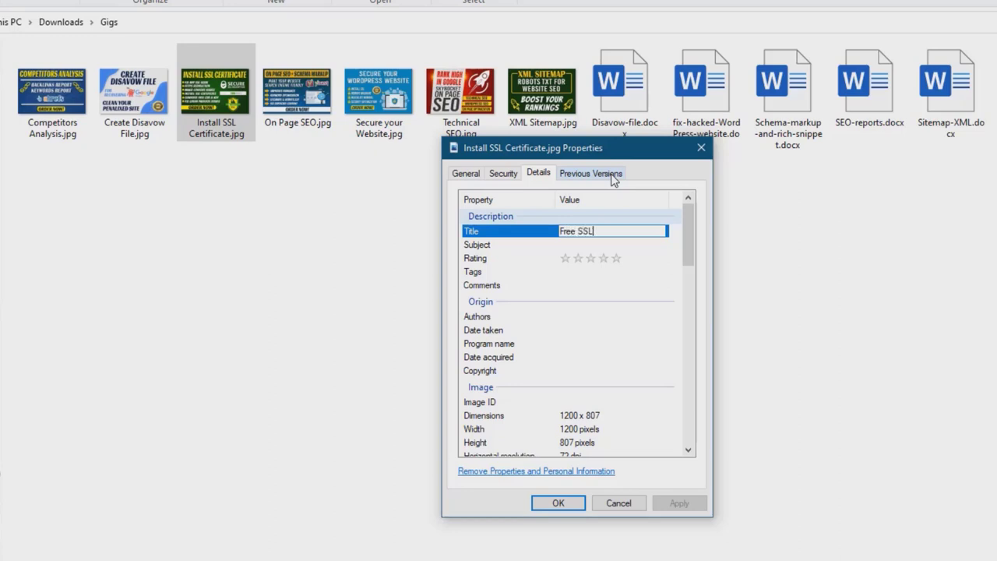
pyautogui.press('Return')
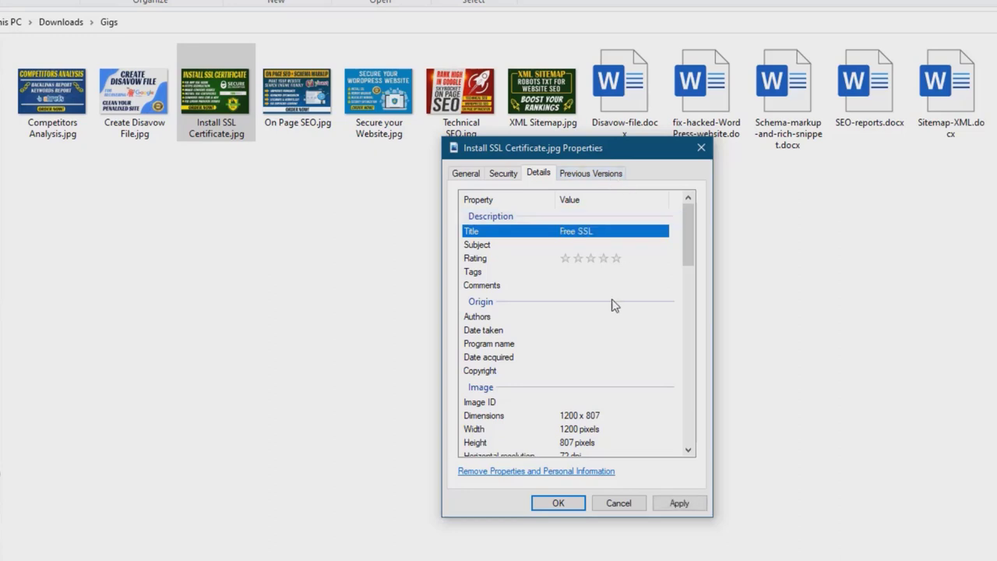
pyautogui.click(589, 244)
pyautogui.write('SSL Ins')
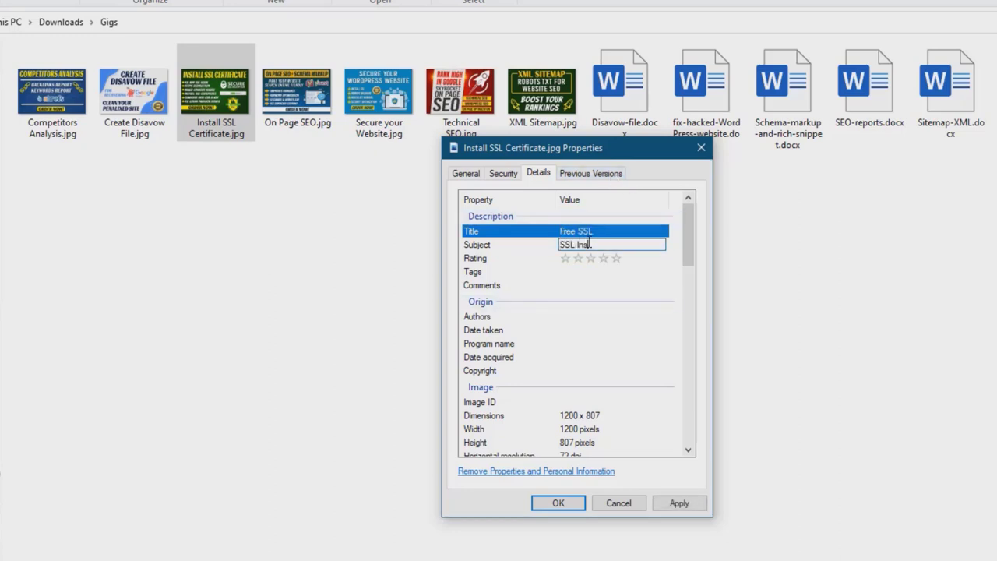
pyautogui.write('tall')
pyautogui.press('Return')
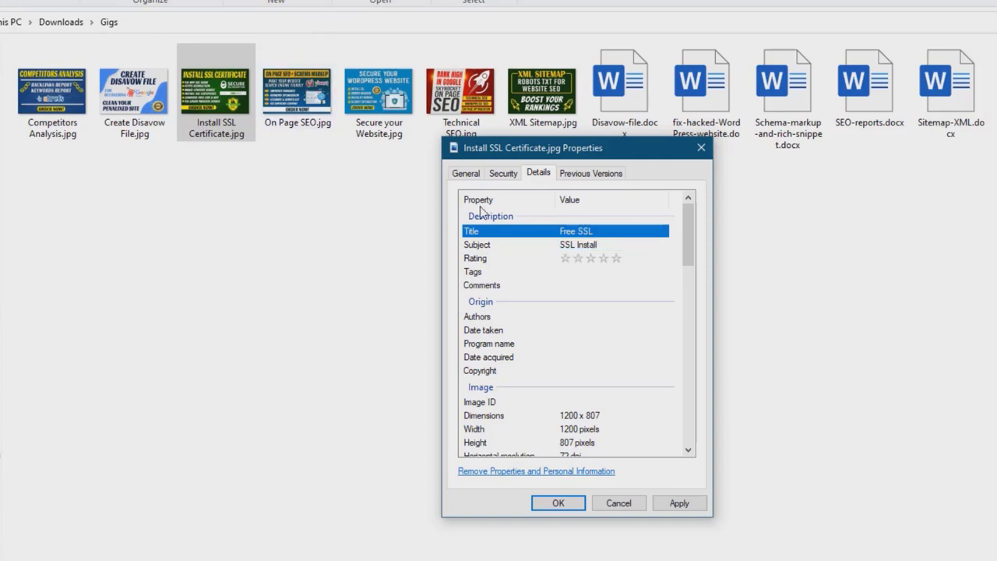
# Add the tag "Http to HTTPs" and the comment "Fix SSL" to the image, and save its properties.
pyautogui.click(583, 272)
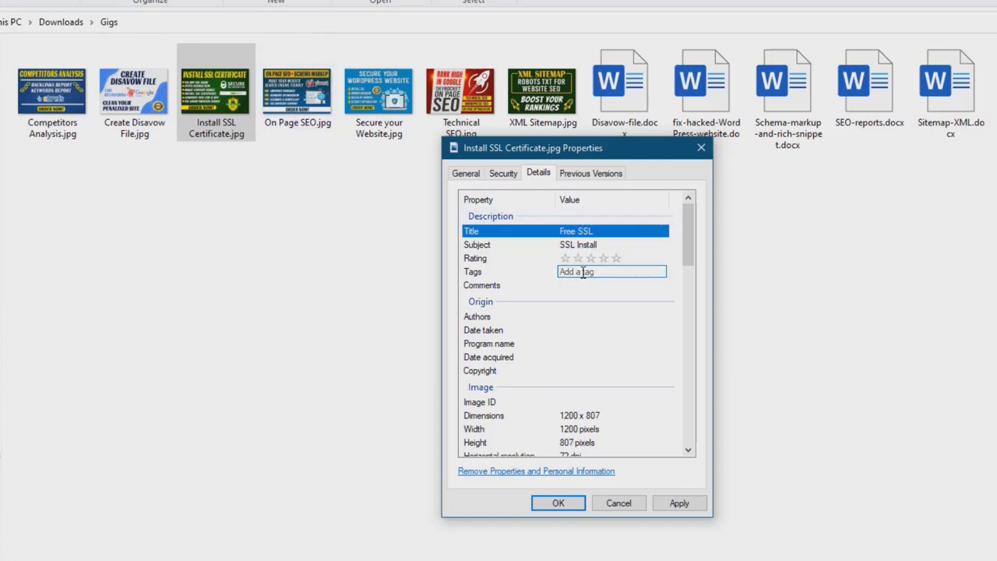
pyautogui.write('Http')
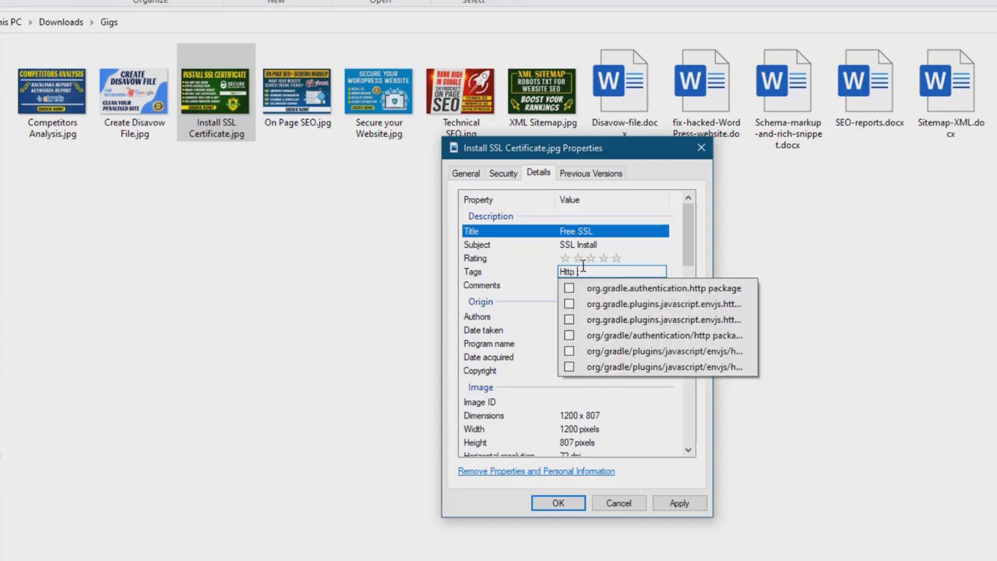
pyautogui.write(' to HTTPs;')
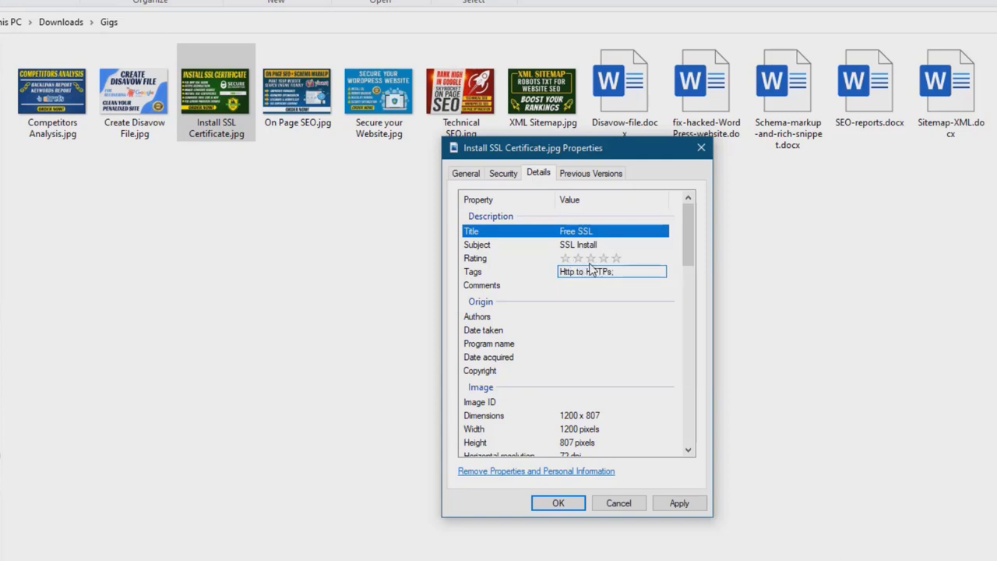
pyautogui.click(593, 288)
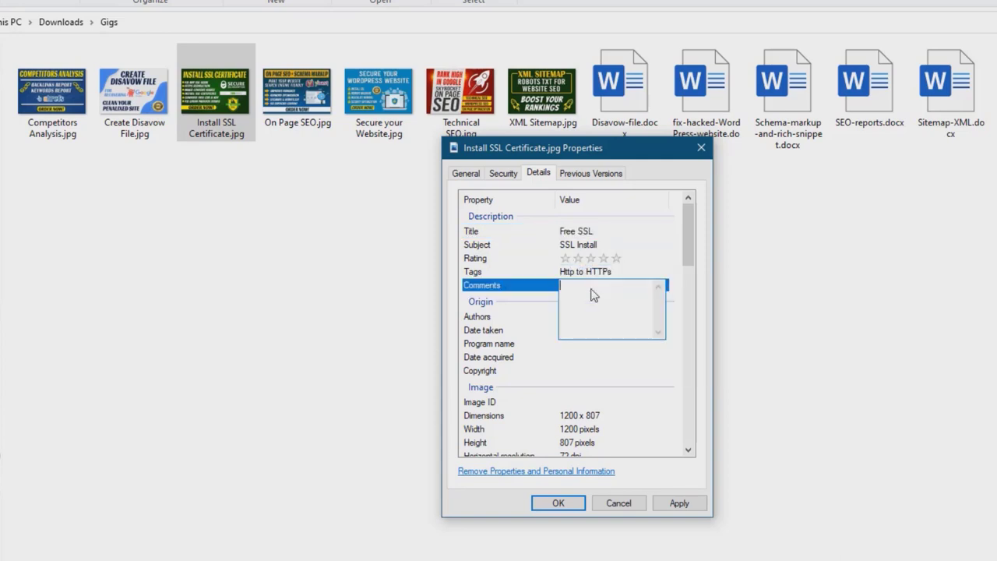
pyautogui.write('Fix SSL')
pyautogui.click(556, 504)
# Switch back to the Fiverr gallery page and upload Install SSL Certificate.jpg from Downloads > Gigs as the first gig photo.
pyautogui.hotkey('alt', 'Tab')
pyautogui.hotkey('alt', 'Tab')
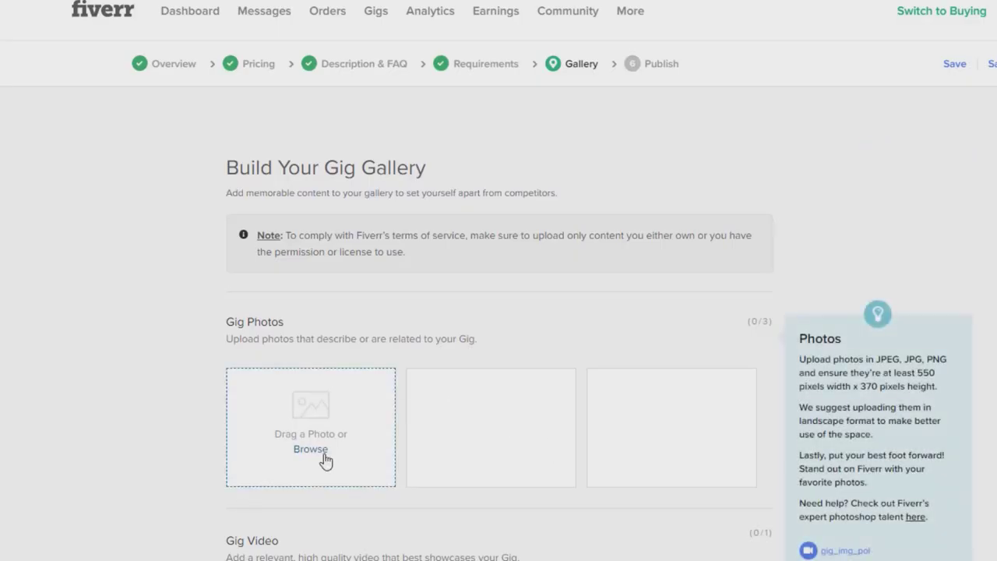
pyautogui.click(315, 445)
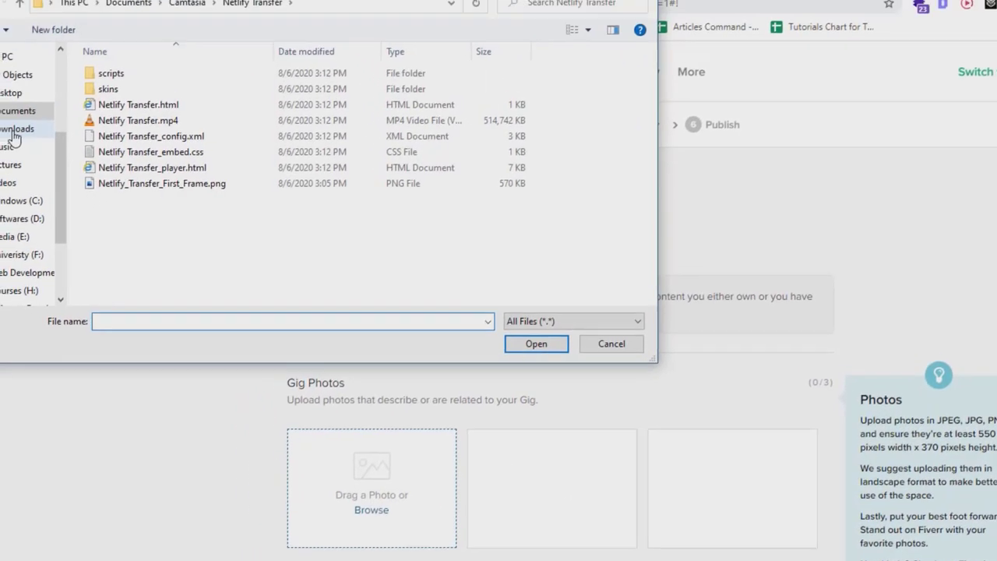
pyautogui.click(46, 138)
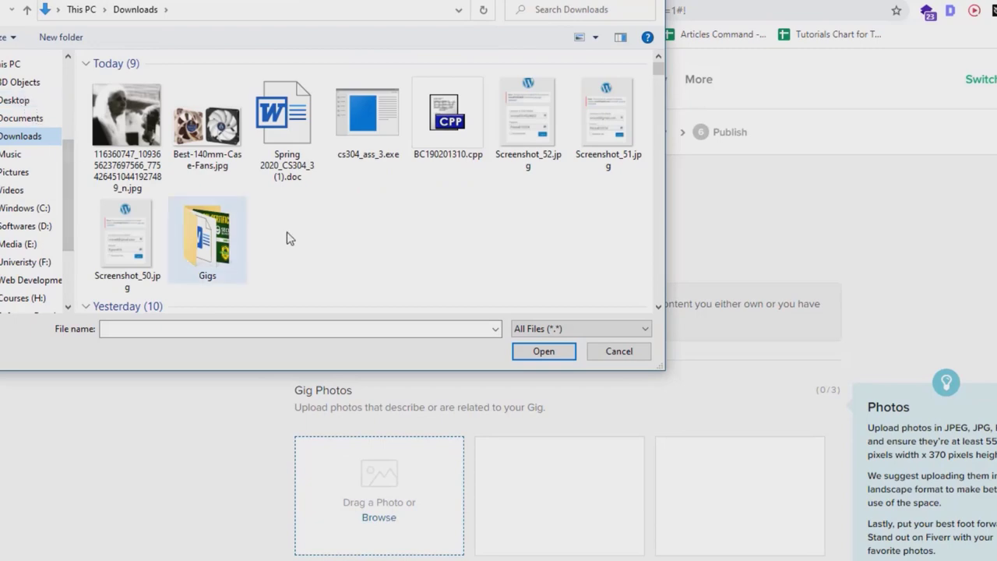
pyautogui.doubleClick(201, 227)
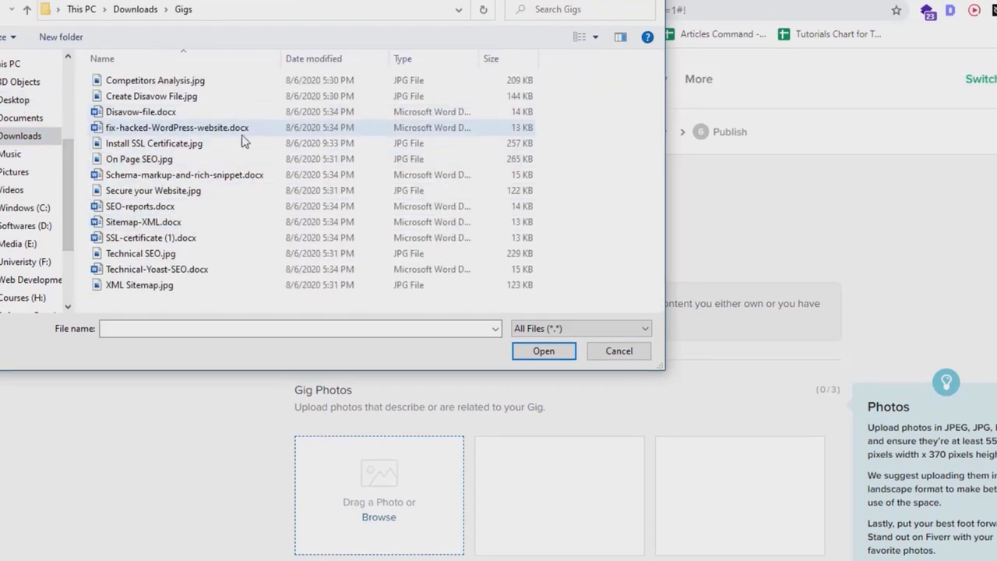
pyautogui.doubleClick(223, 10)
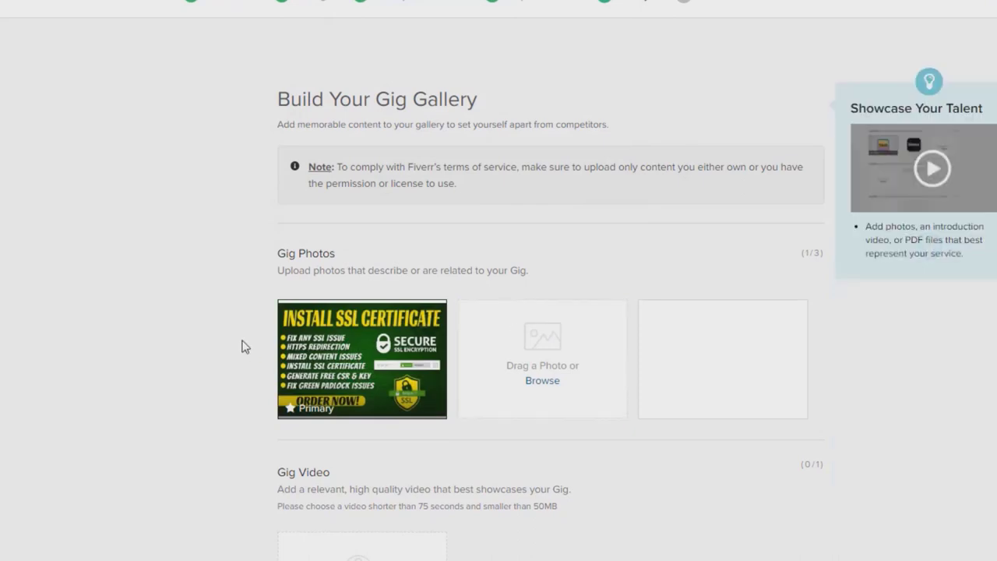
# Save the gallery without a video or PDF and publish the gig.
pyautogui.scroll(-3, 187, 283)
pyautogui.scroll(-1, 187, 285)
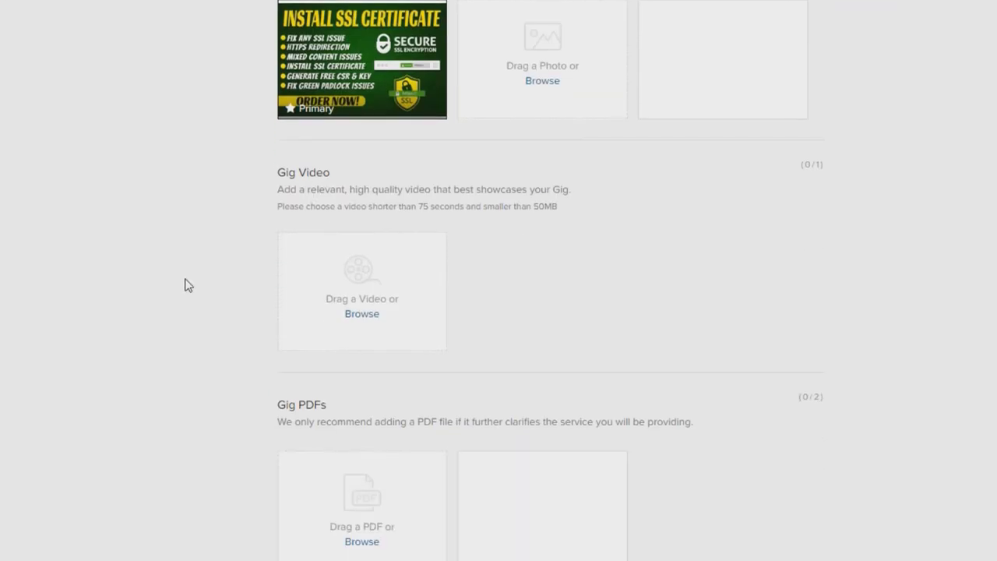
pyautogui.scroll(-4, 187, 285)
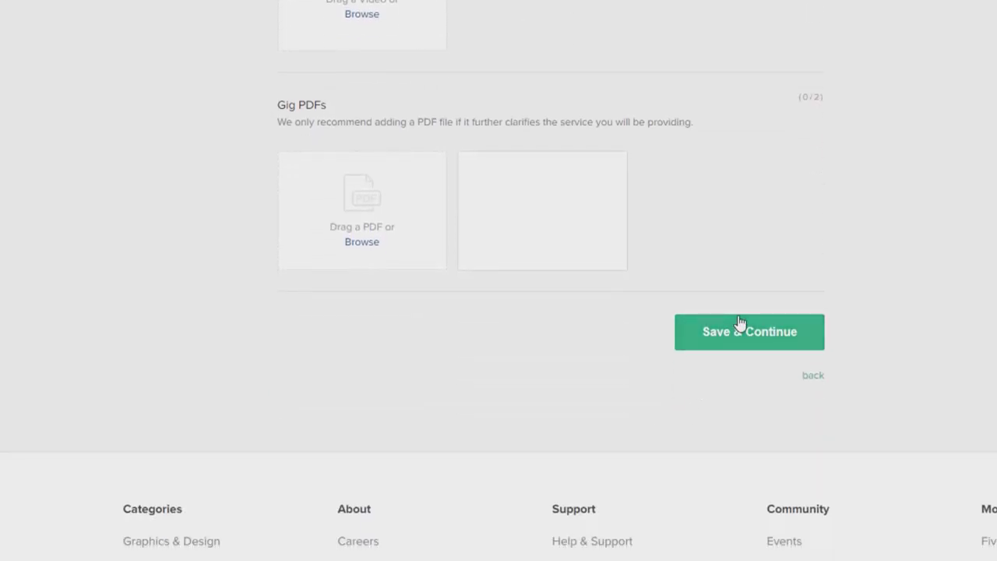
pyautogui.click(738, 333)
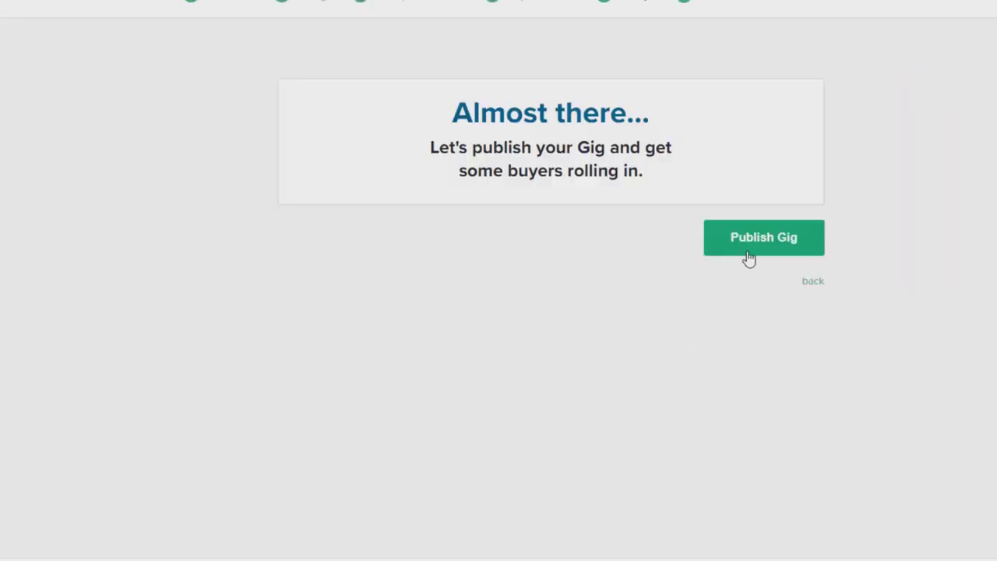
pyautogui.click(761, 249)
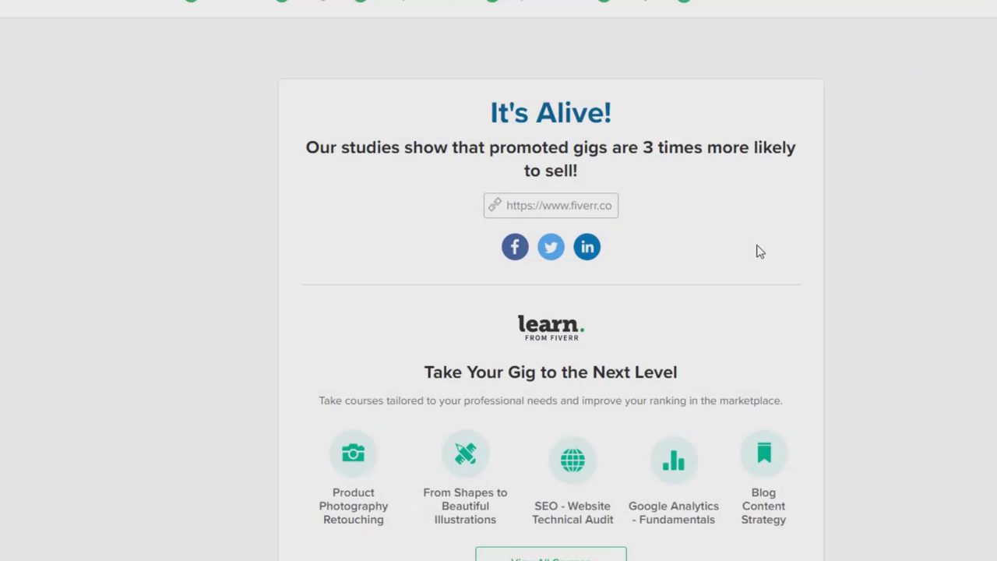
# Select the published gig's full share link.
pyautogui.scroll(-2, 755, 249)
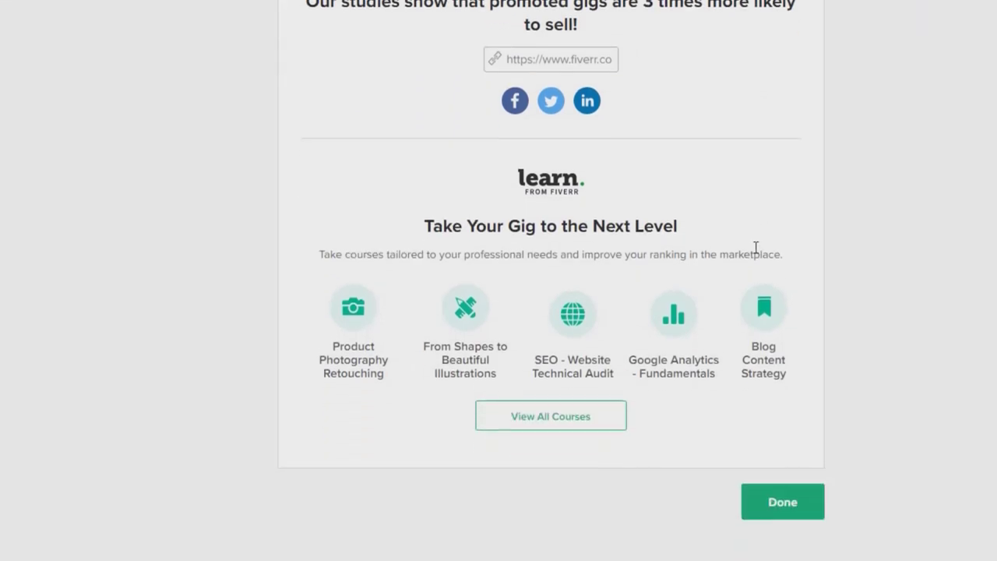
pyautogui.click(554, 52)
pyautogui.tripleClick(555, 51)
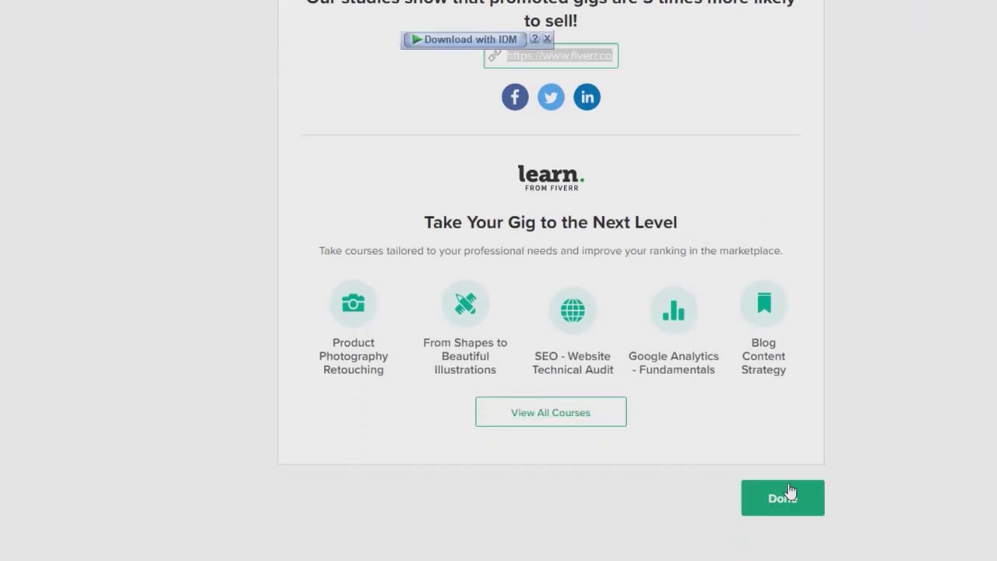